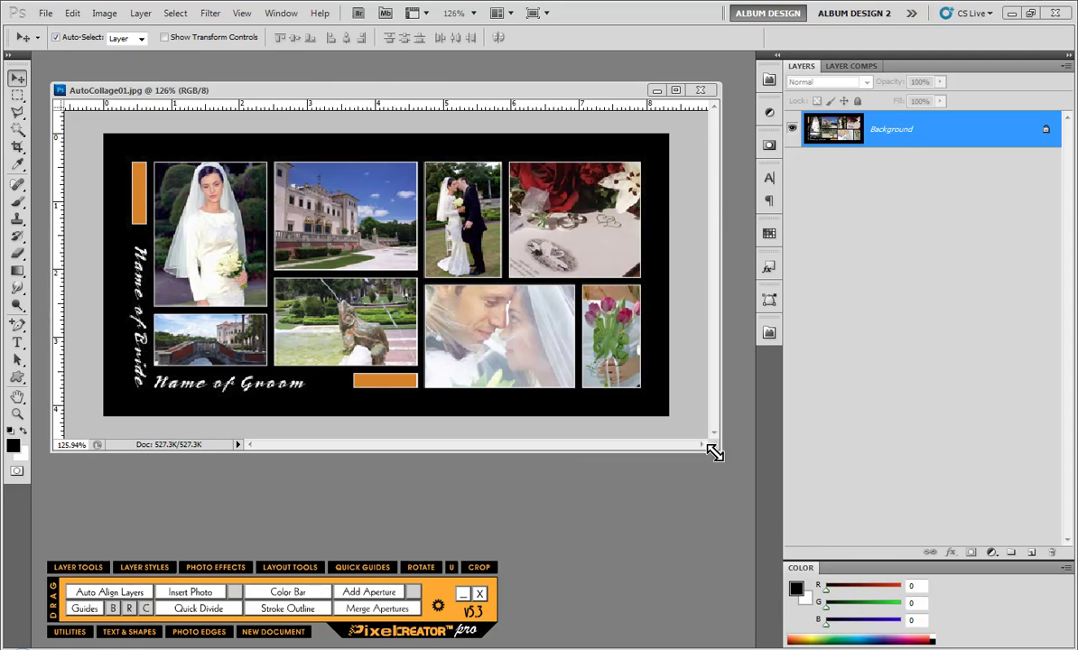
Resize the collage image to 20 by 10 inches at a resolution of 300 pixels/inch
left_click_drag(713, 448, 714, 477)
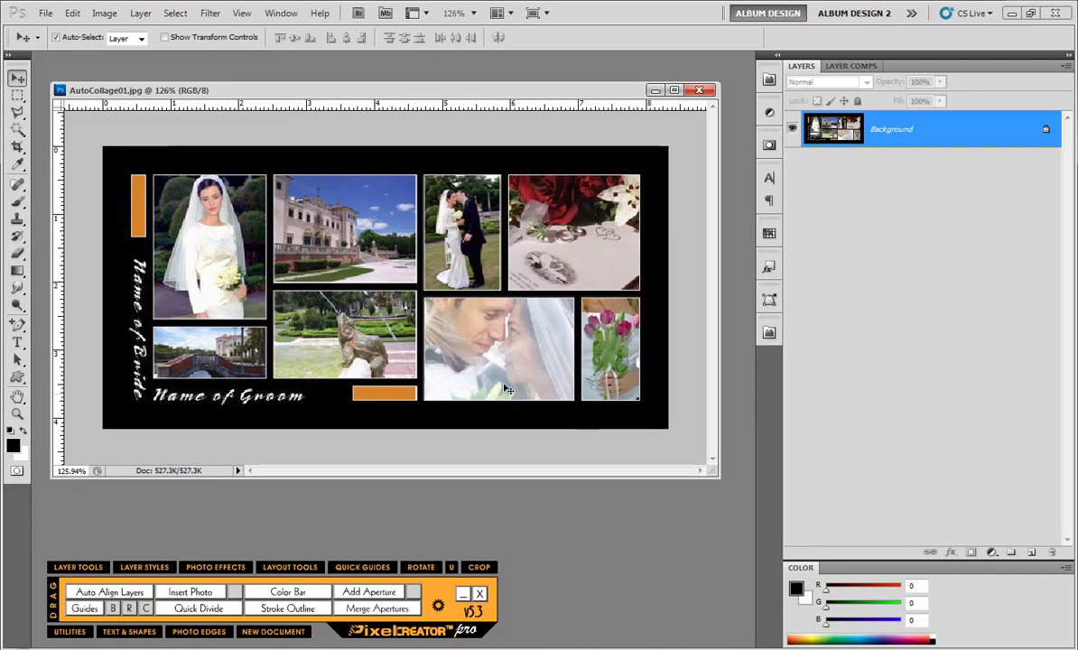
right_click(359, 97)
left_click(411, 114)
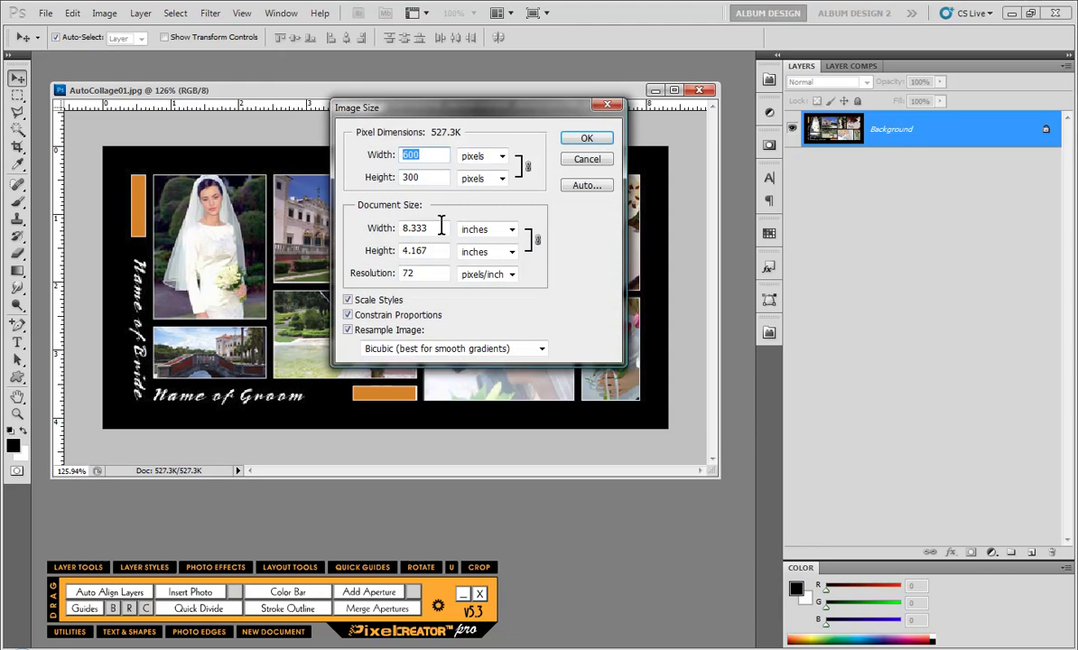
left_click(435, 229)
left_click_drag(429, 230, 401, 231)
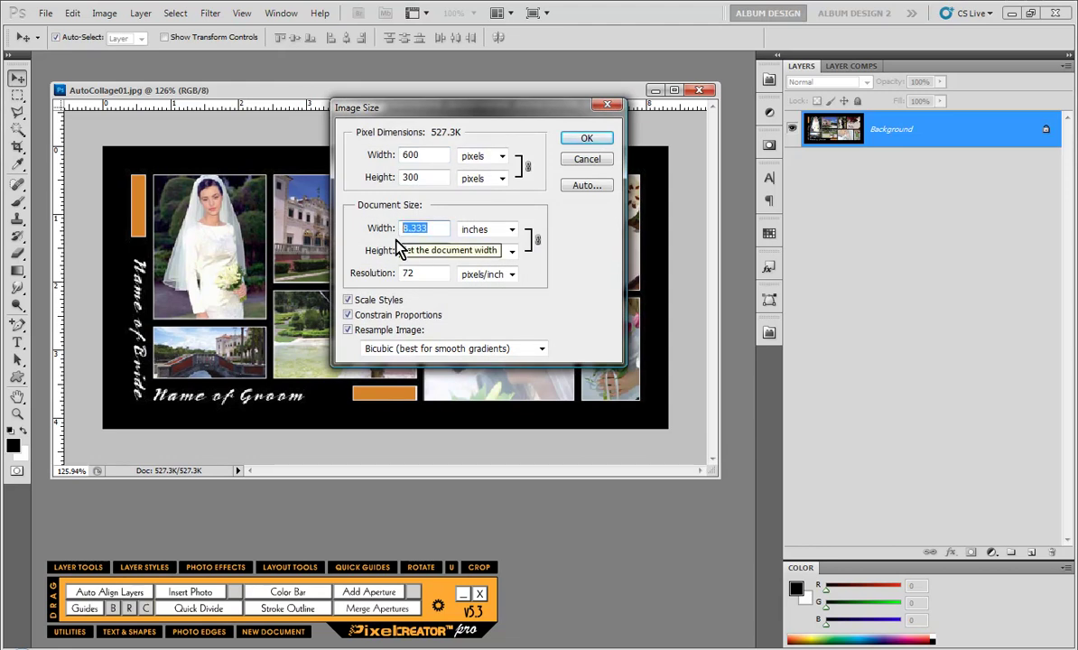
type("2")
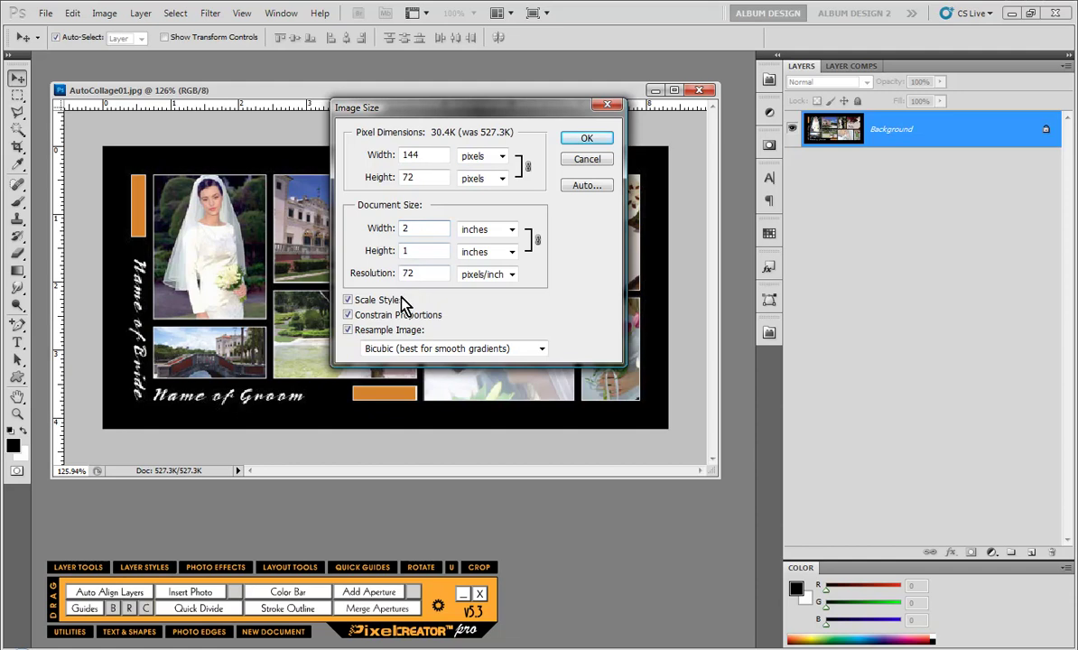
key("Tab")
key("Tab")
type("300")
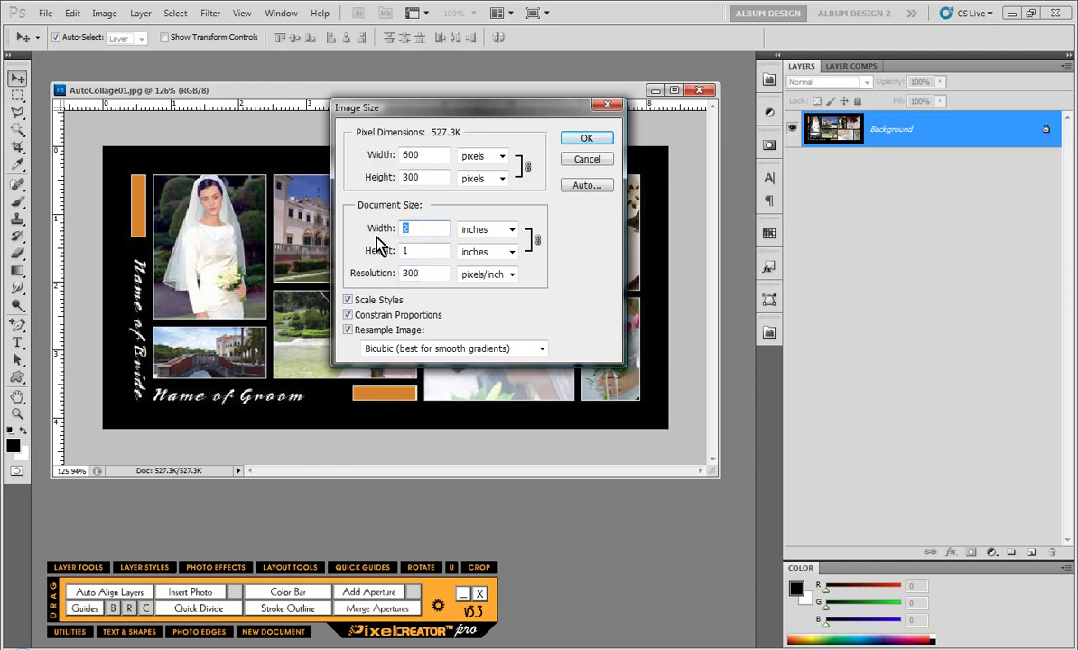
type("0")
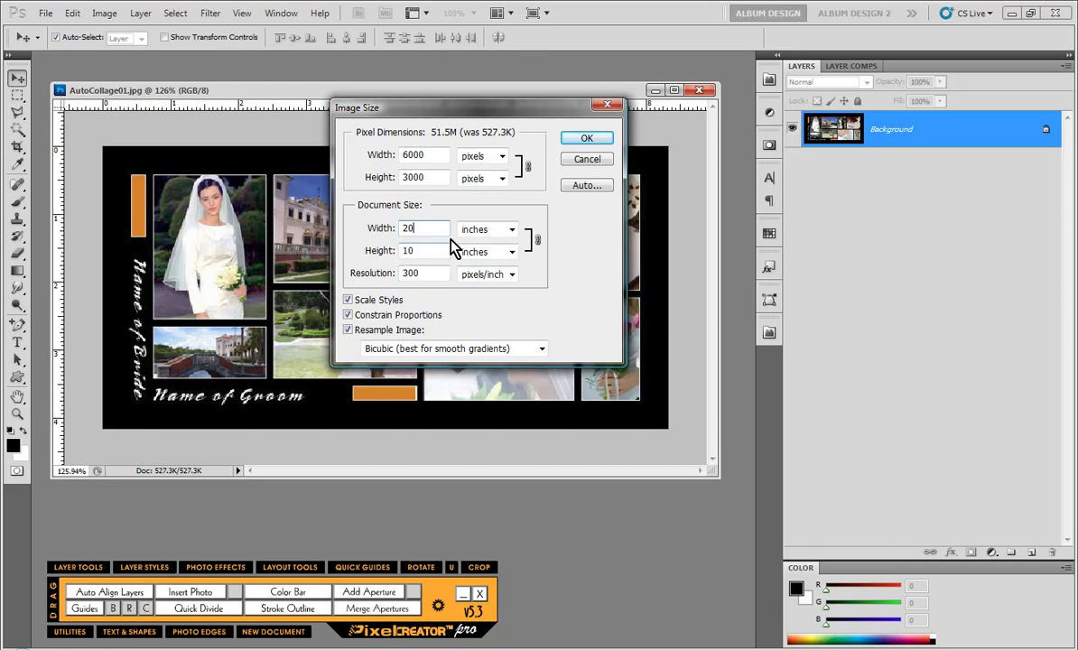
left_click(587, 140)
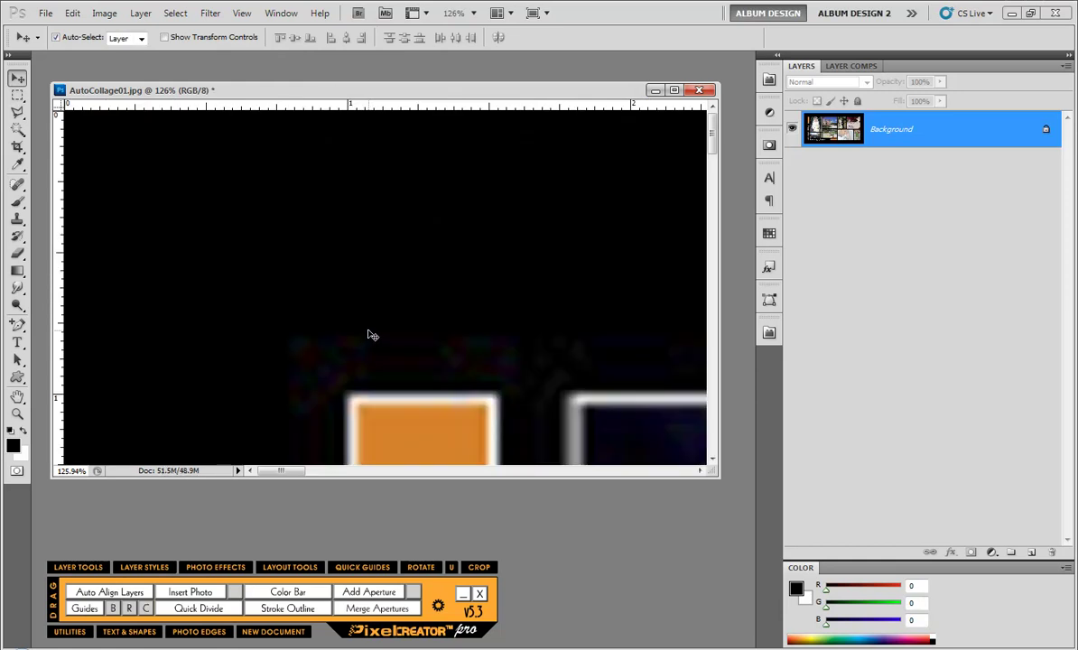
Measure the width of the black margin beside the rings and tulip photos using a rectangular selection and the Info readout, clearing the selection when finished
key("ctrl+minus")
key("ctrl+minus")
key("ctrl+minus")
key("ctrl+minus")
key("ctrl+minus")
key("ctrl+minus")
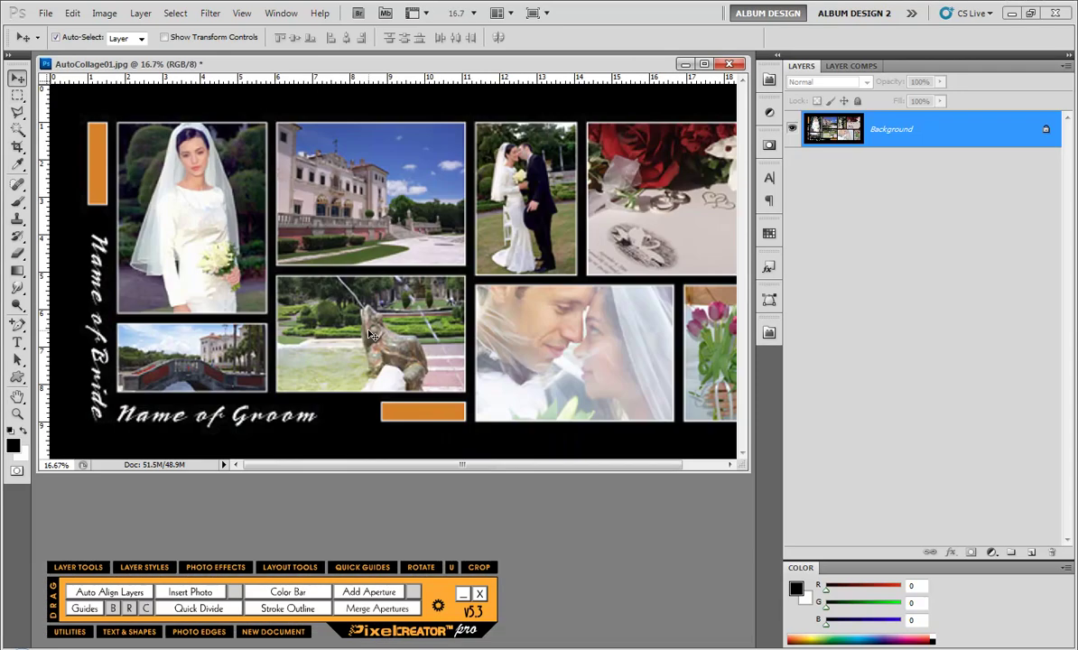
key("ctrl+minus")
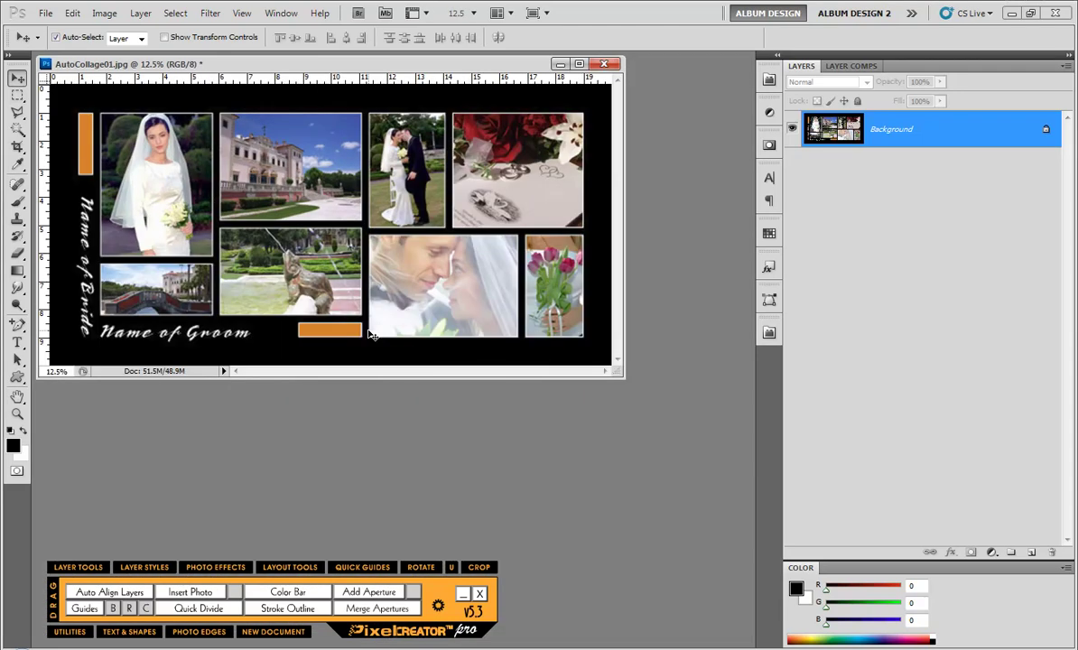
left_click_drag(624, 377, 685, 475)
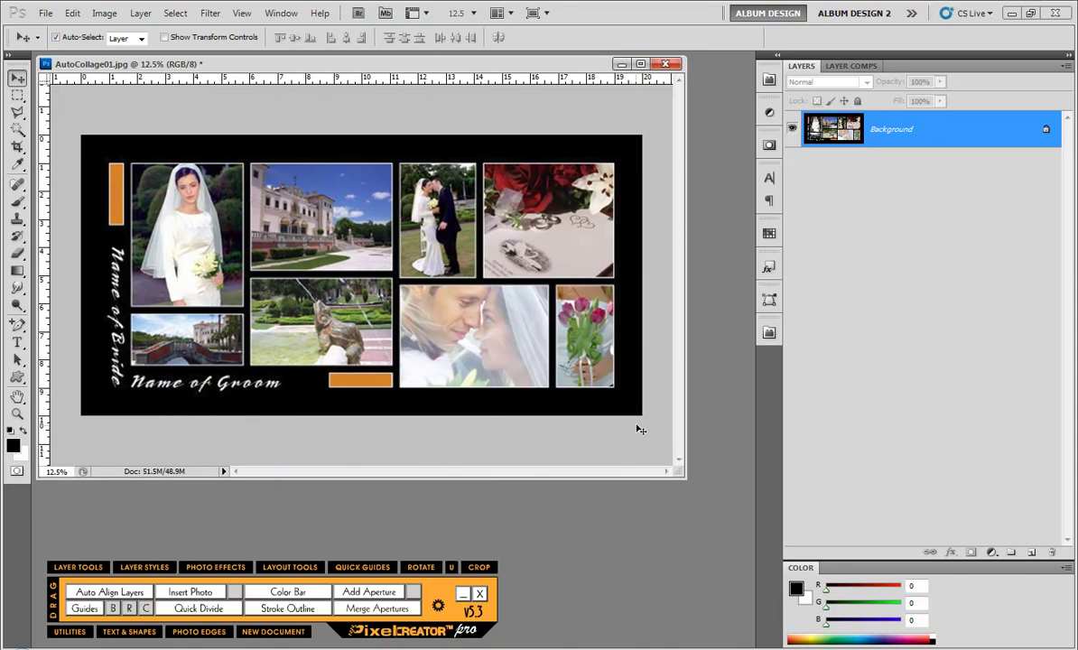
left_click(17, 96)
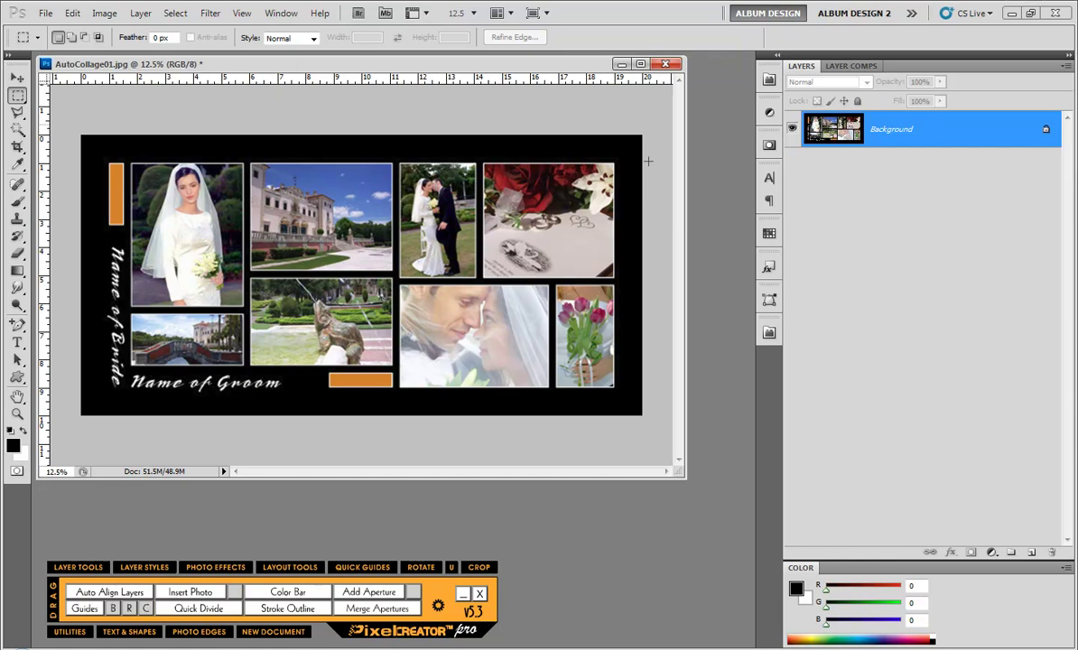
left_click_drag(647, 161, 615, 435)
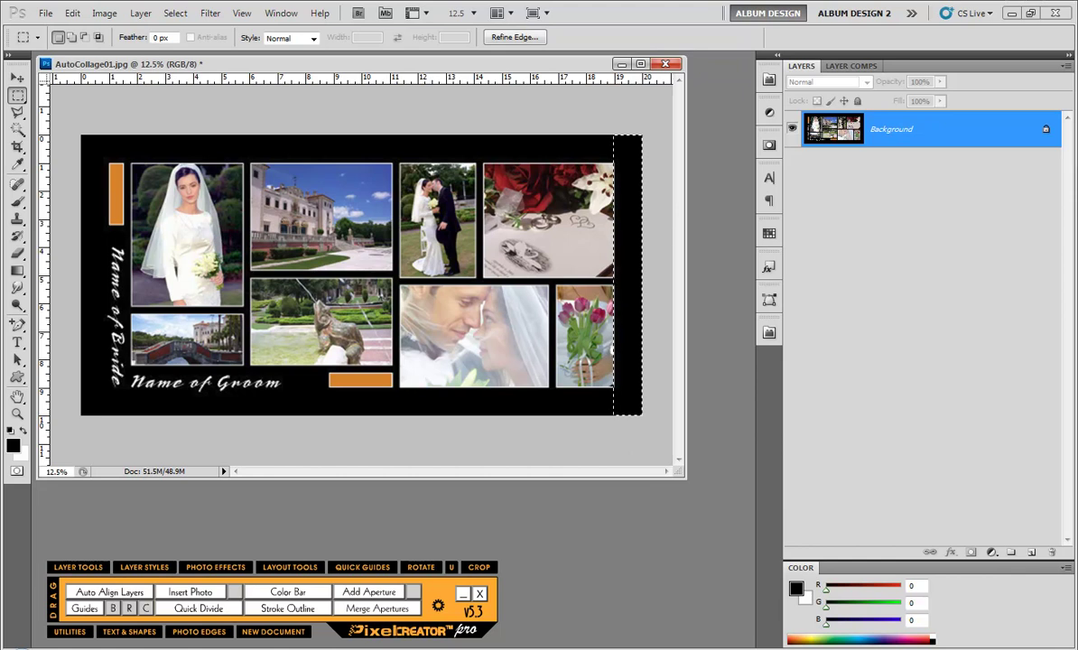
key("F8")
left_click_drag(948, 350, 832, 291)
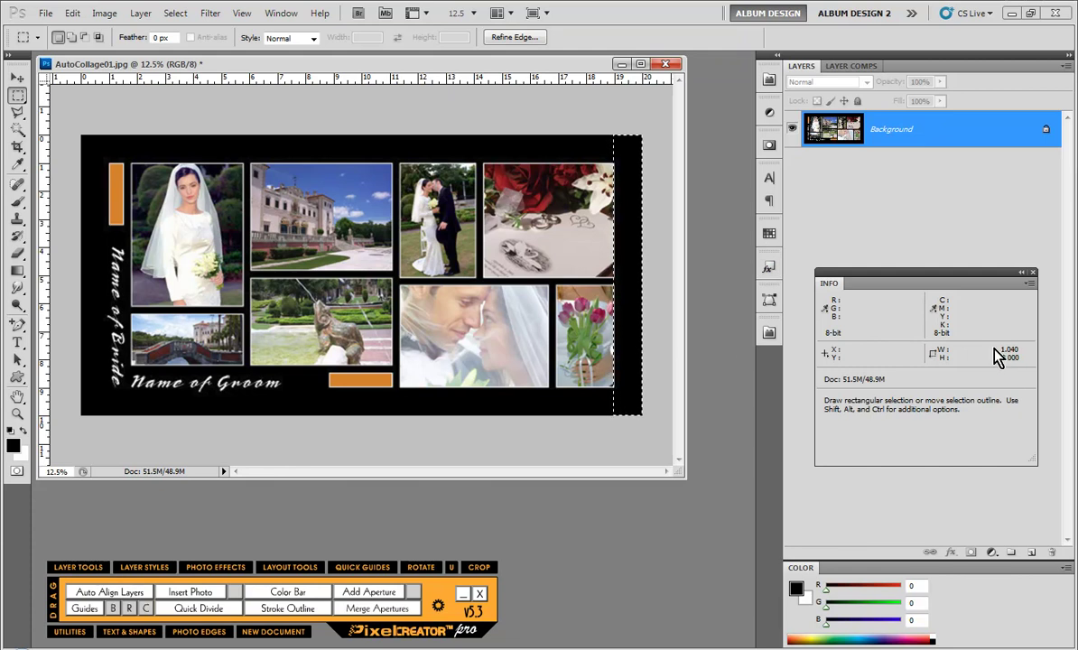
key("F8")
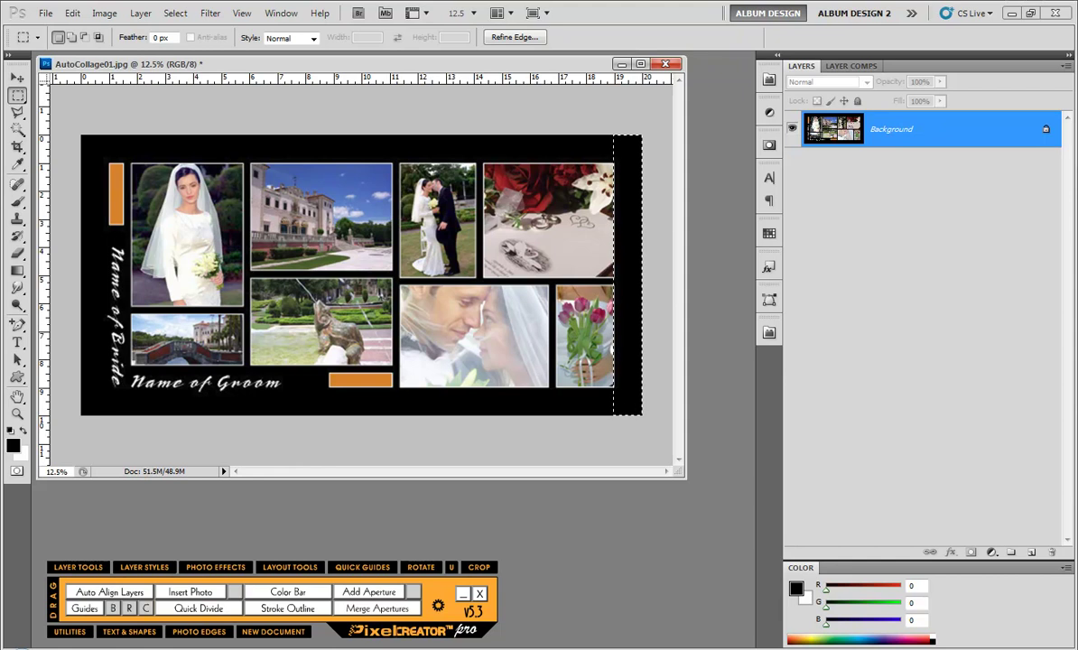
key("ctrl+d")
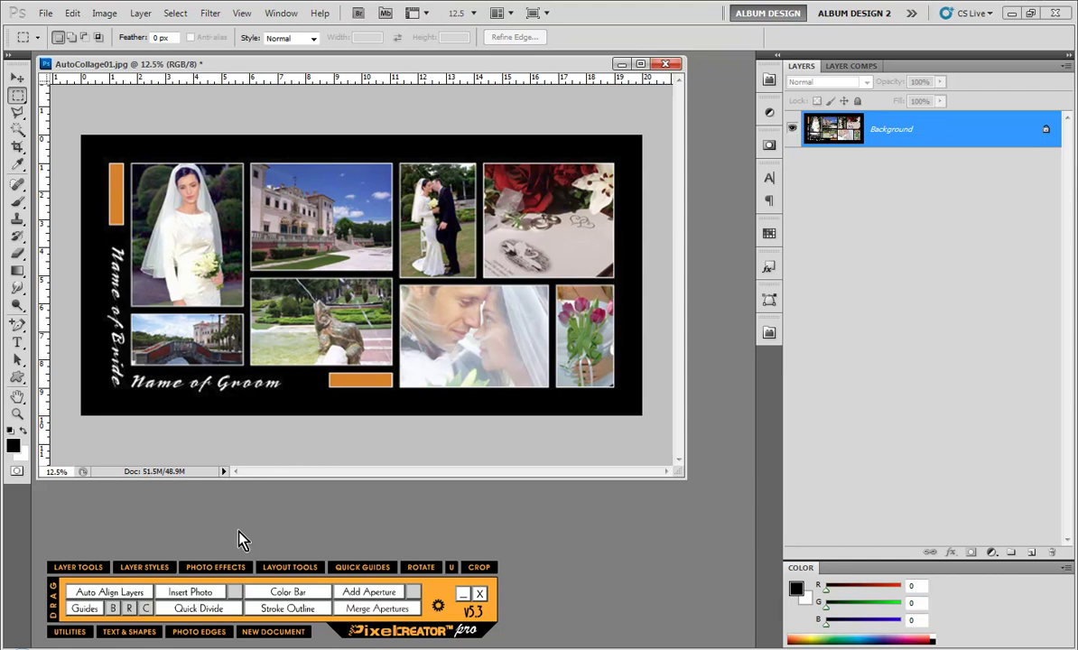
Add guidelines around the document with a 1 in margin
left_click(81, 610)
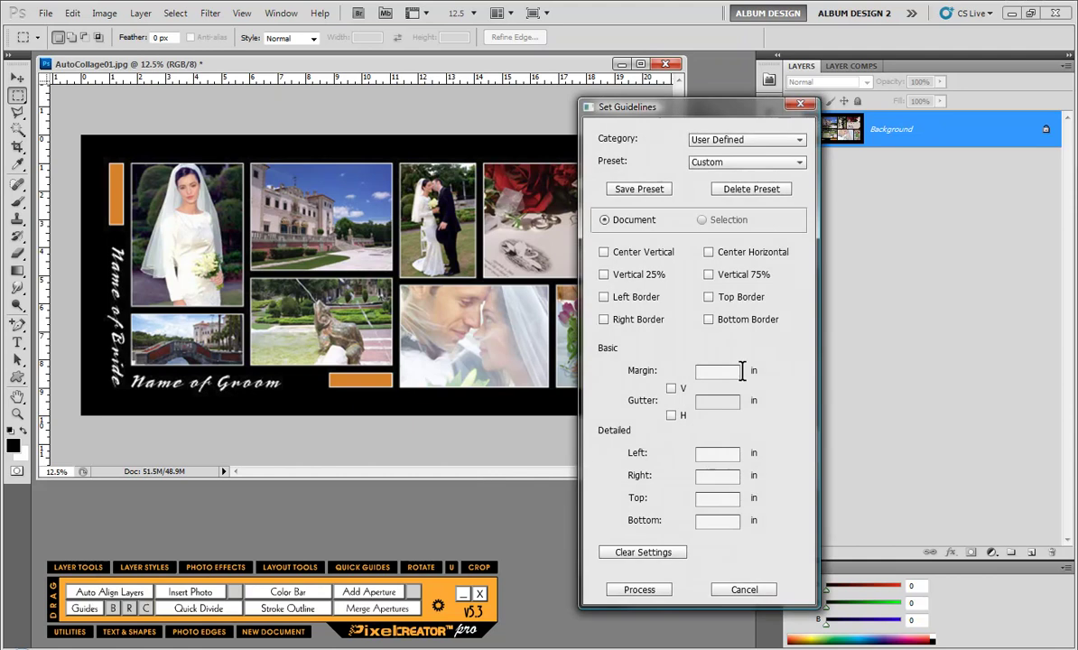
left_click(742, 371)
type("1")
left_click(643, 591)
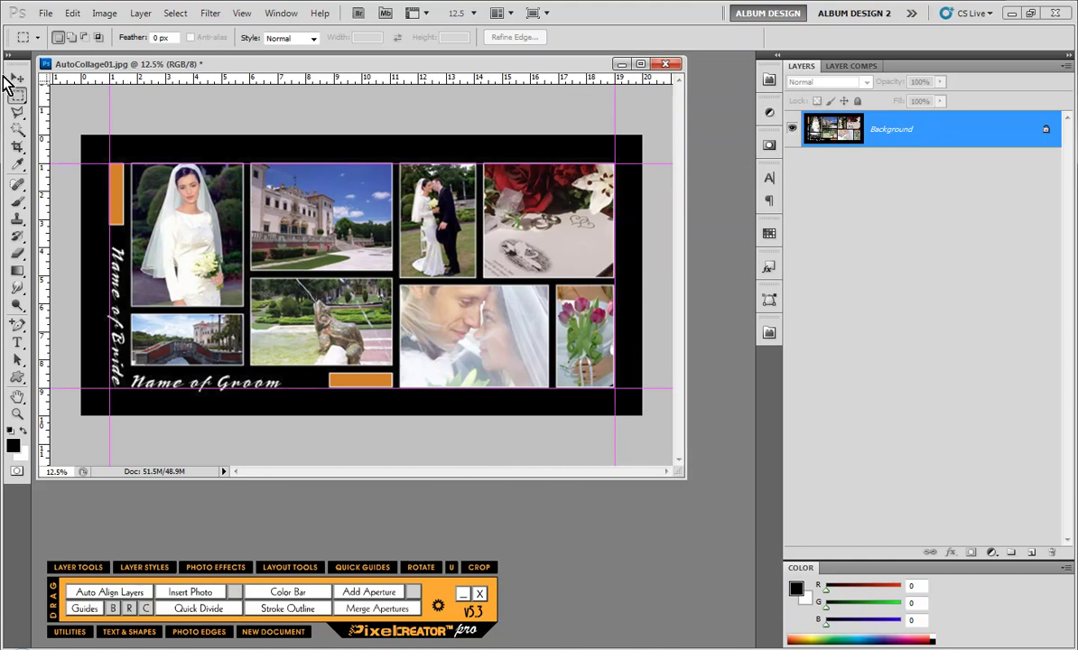
Add a light blue (RGB 0, 181, 236) aperture covering the area inside the guides and lower its fill to 42%
left_click_drag(109, 164, 614, 389)
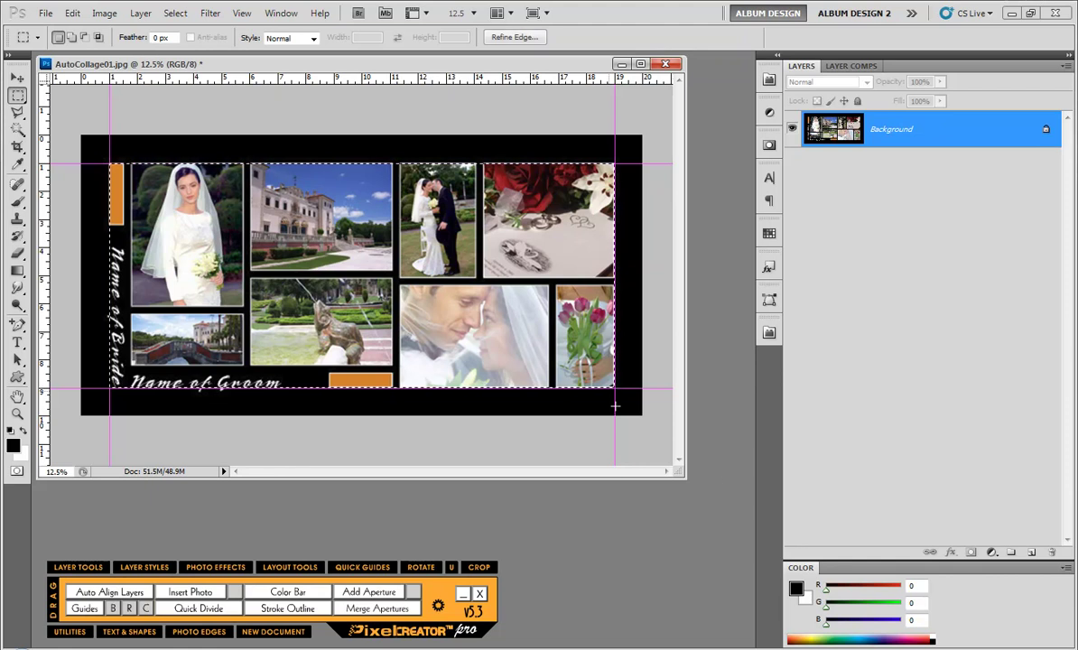
left_click(865, 634)
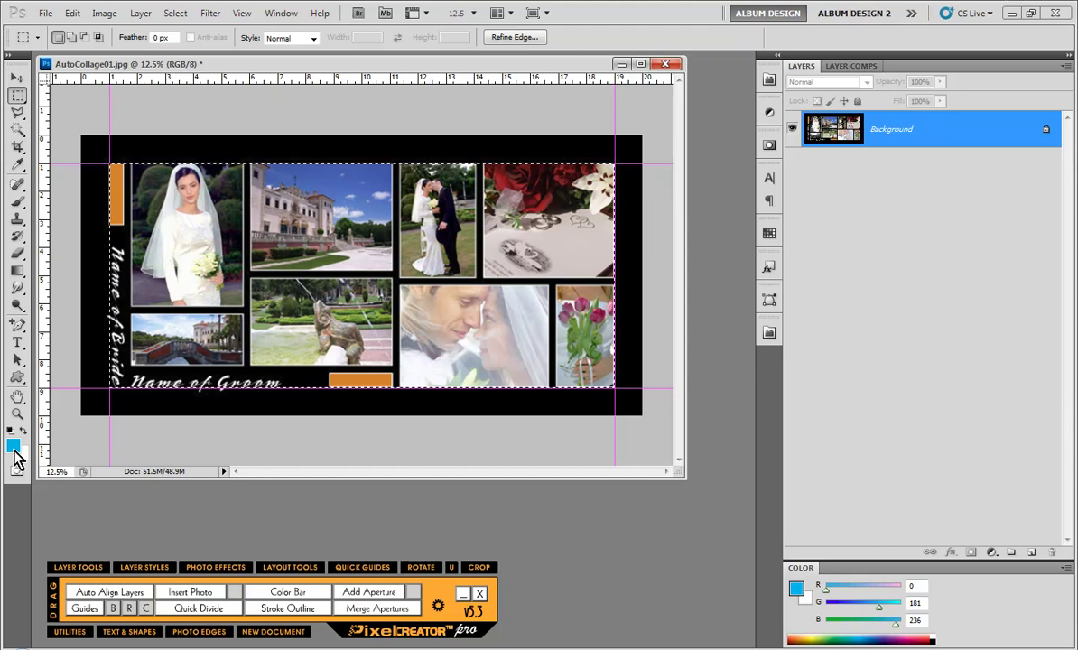
left_click(367, 596)
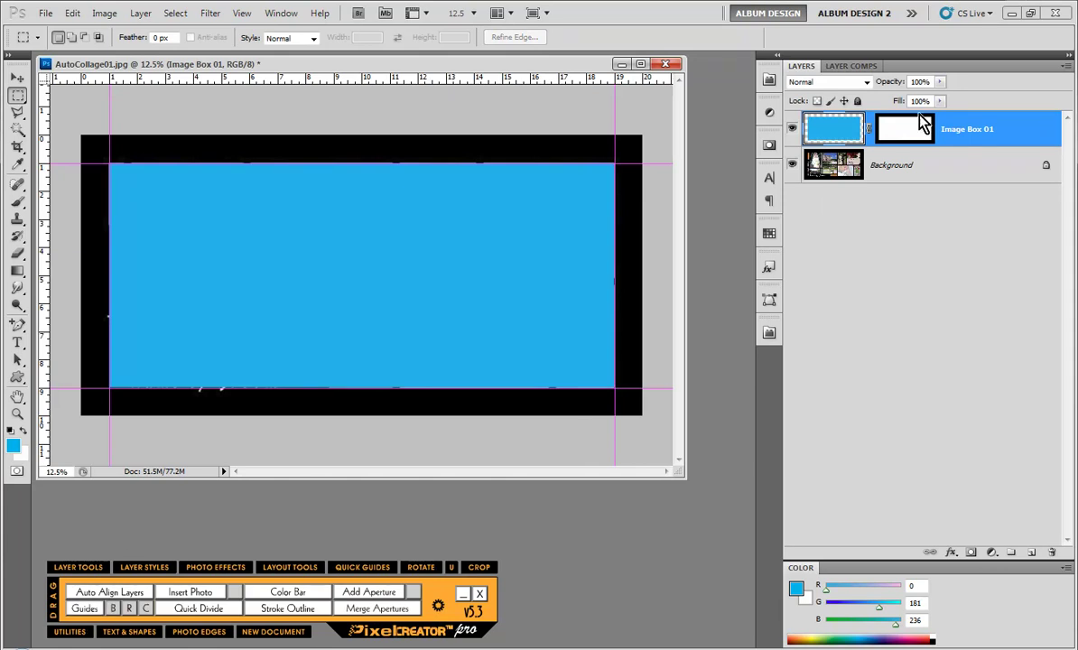
left_click_drag(940, 105, 892, 137)
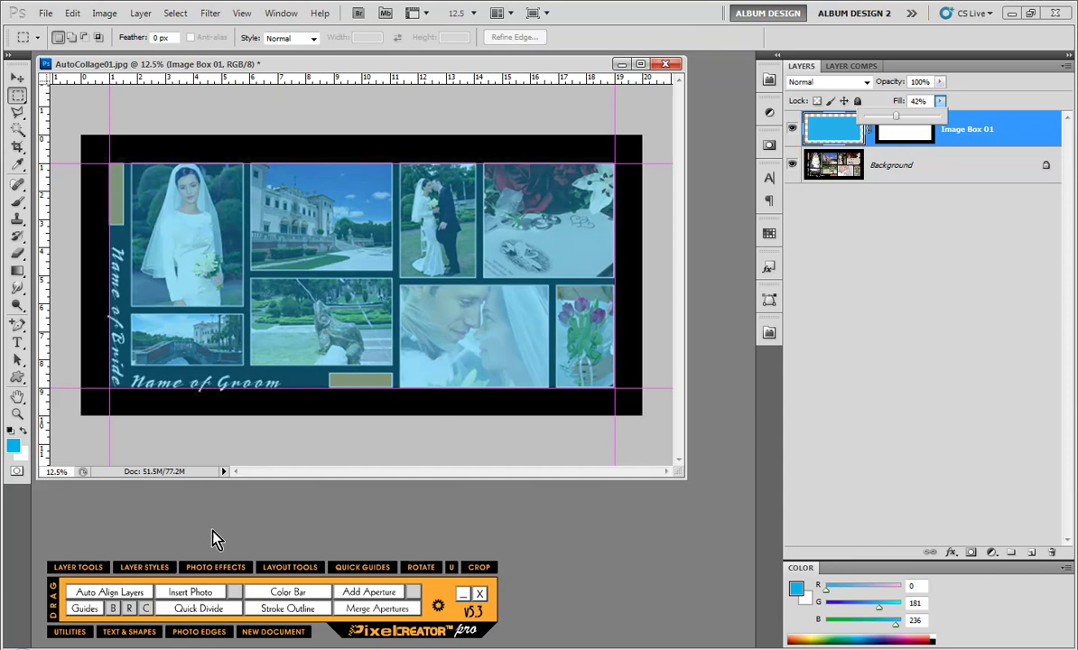
Apply a white inside Stroke layer style of 10 px to the blue image box
left_click(142, 572)
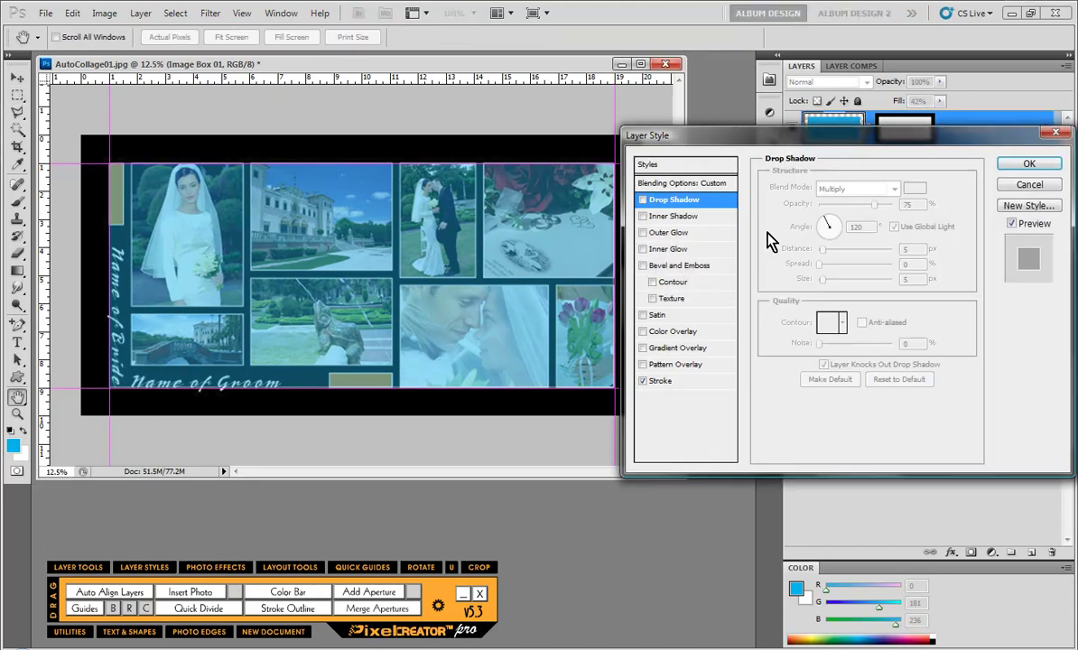
left_click(658, 381)
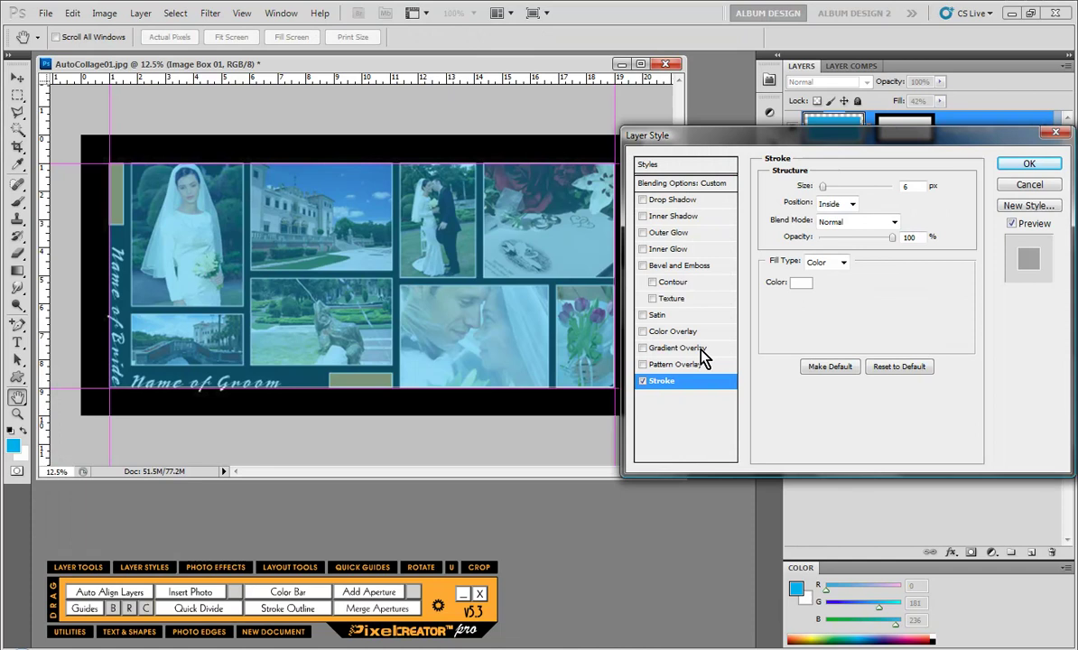
double_click(908, 186)
type("1")
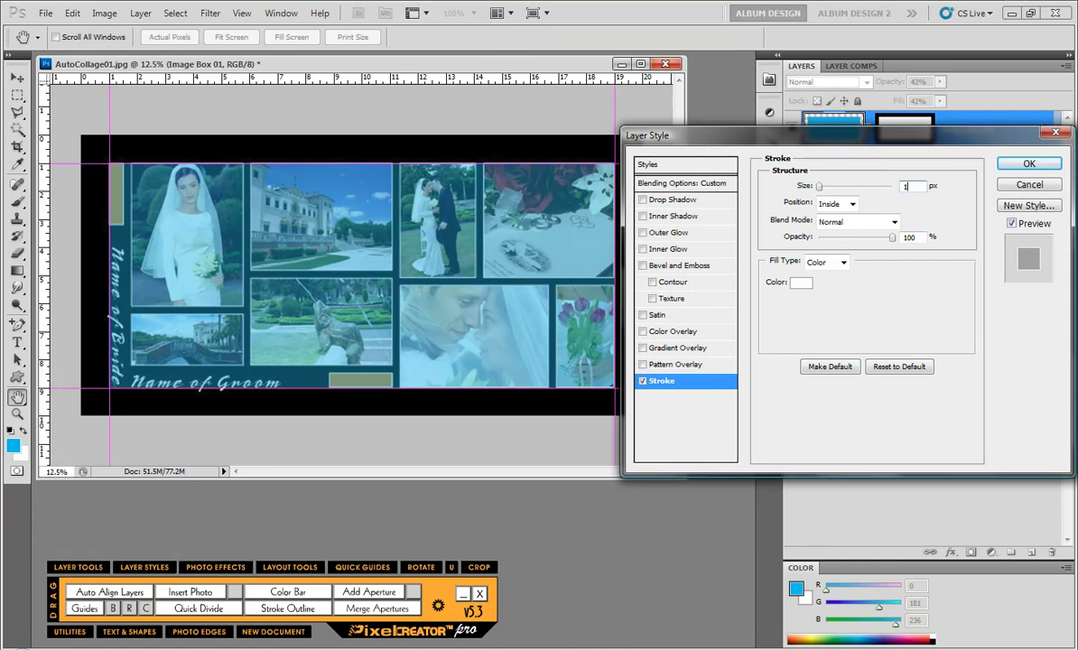
type("0")
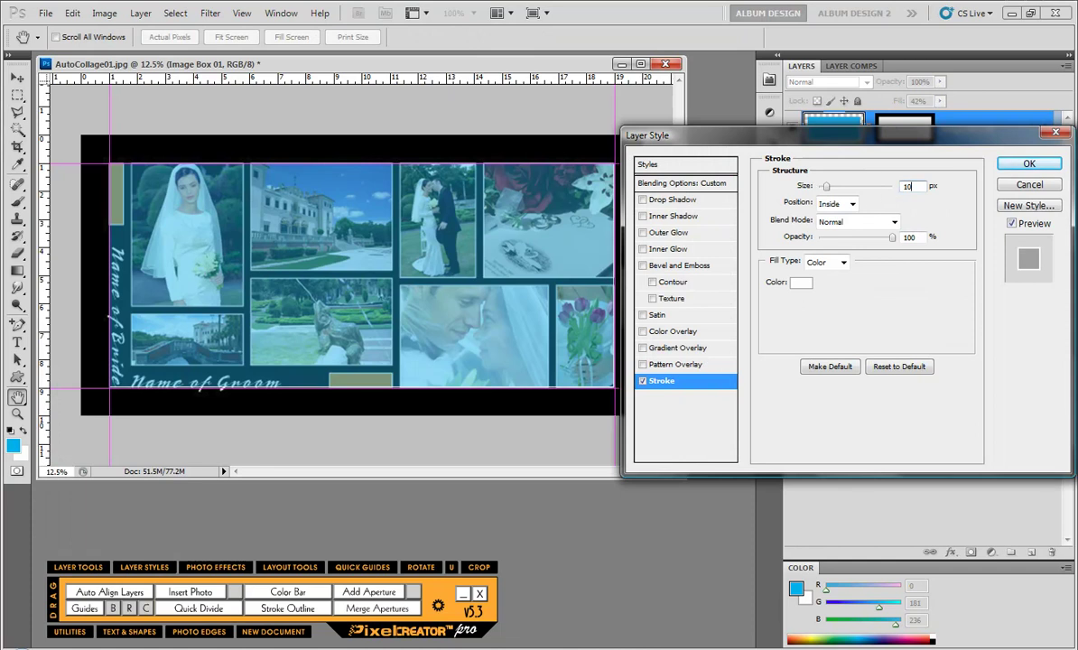
left_click(1020, 168)
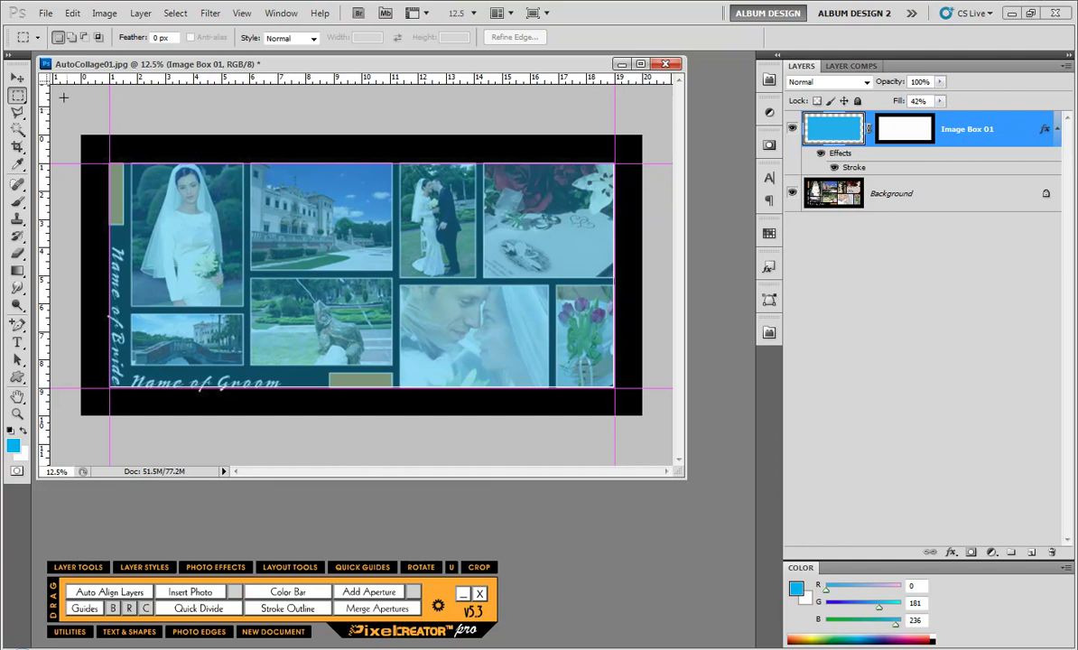
Set the Rectangular Marquee to Fixed Size with a width of 0.25 in and a height of 60 in
right_click(17, 96)
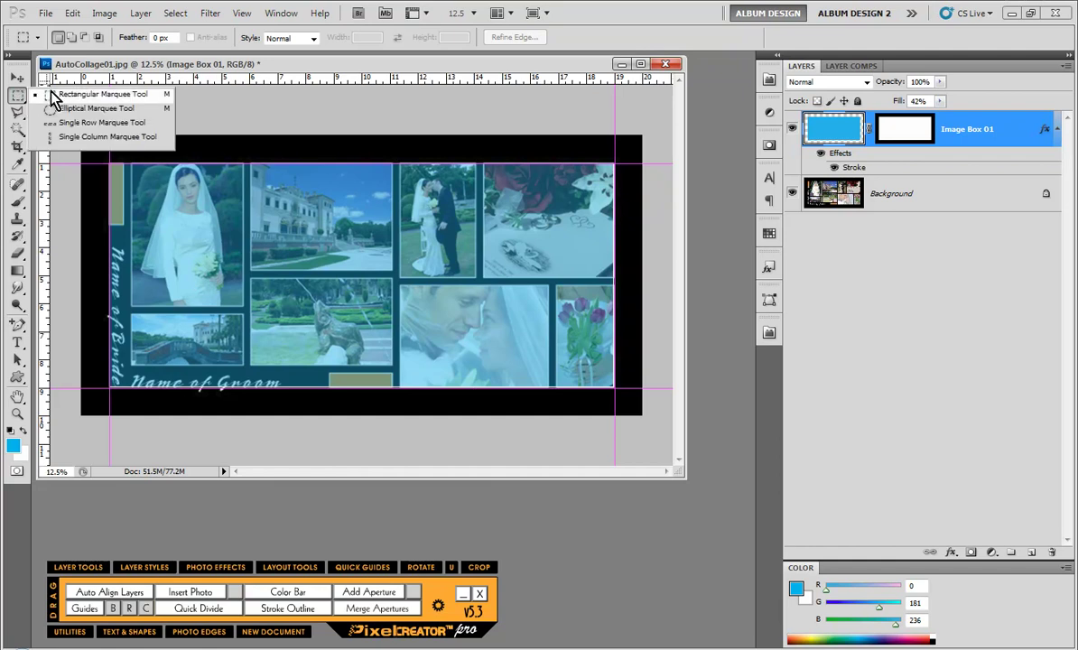
left_click(54, 94)
left_click(313, 39)
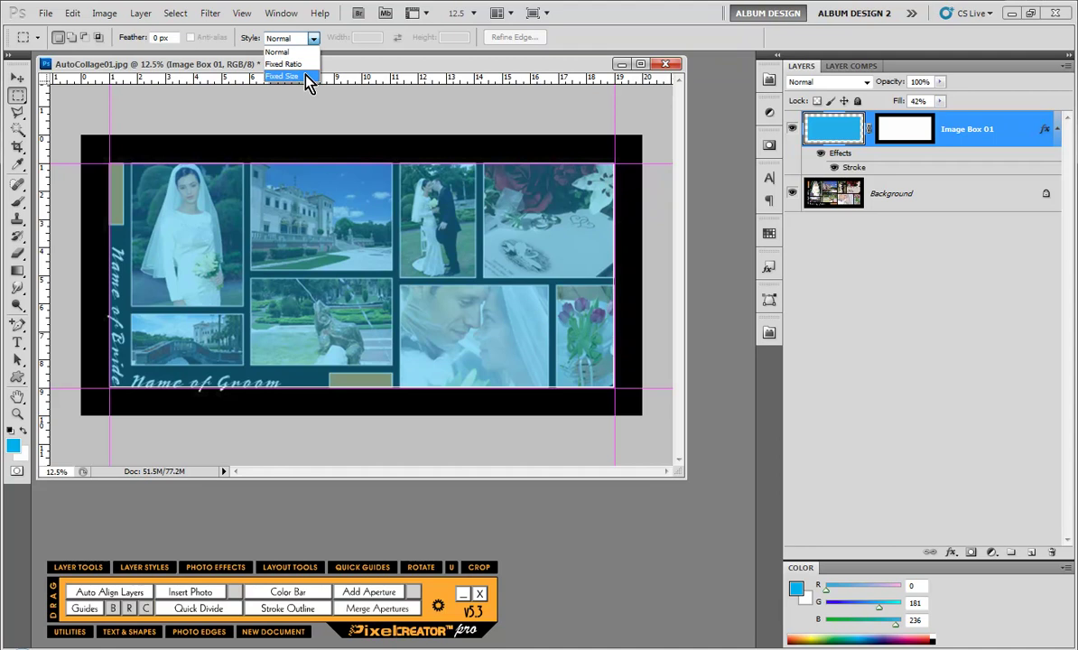
left_click(304, 77)
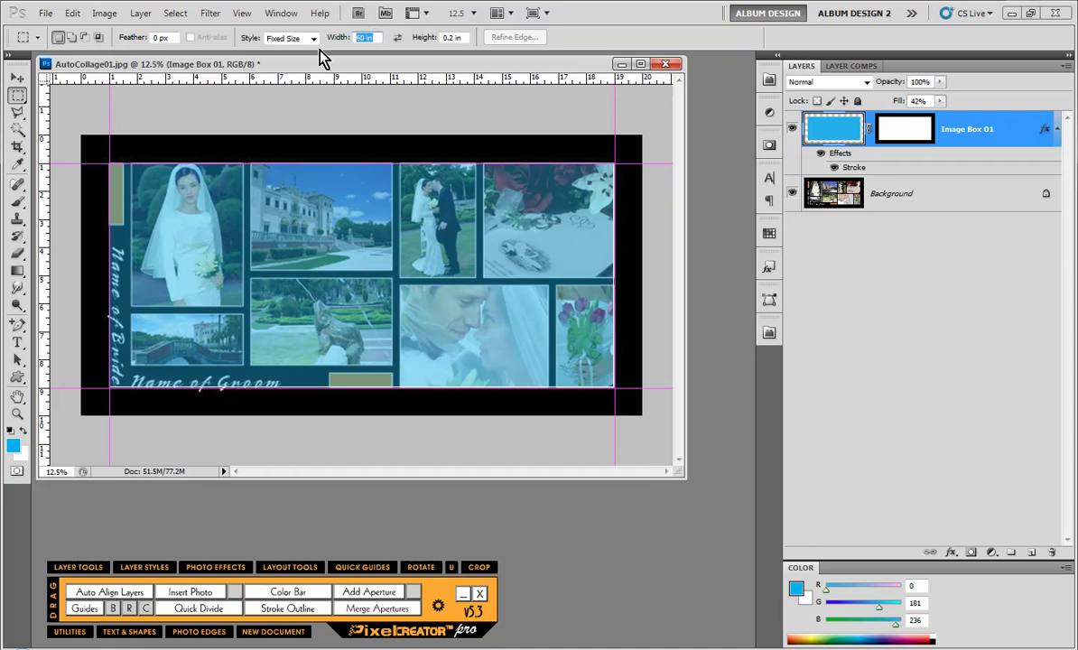
type(".25")
key("Tab")
type("60")
key("Return")
Cut a vertical gap out of the image box between the bride's name column and the first column of photos
left_click(118, 134)
key("ctrl+plus")
scroll(85, 232, "up", 3)
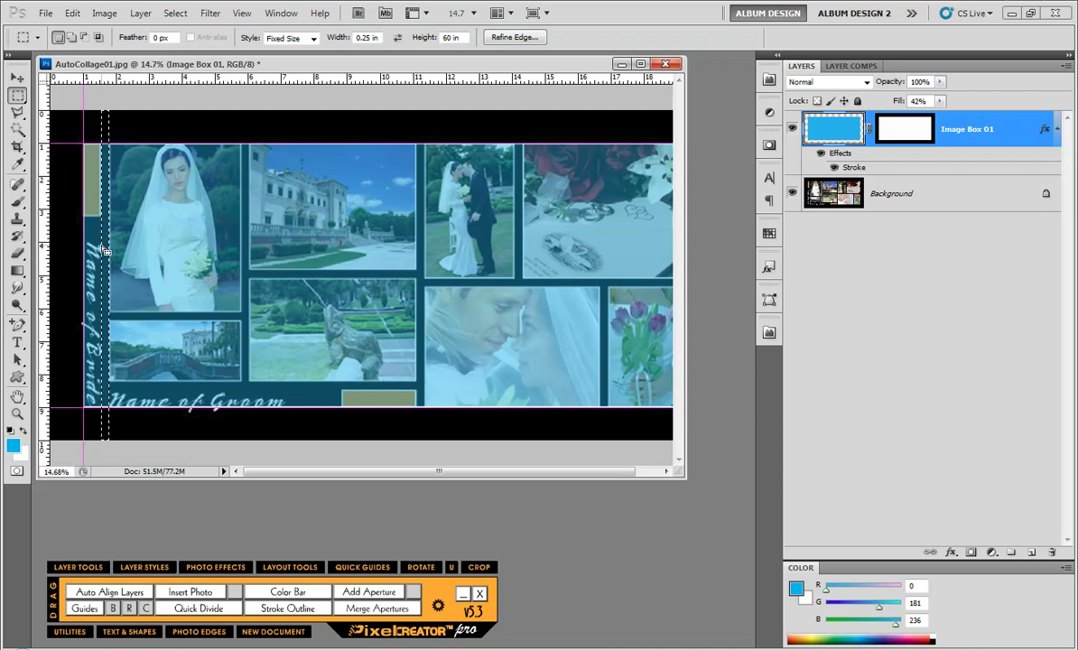
key("alt+BackSpace")
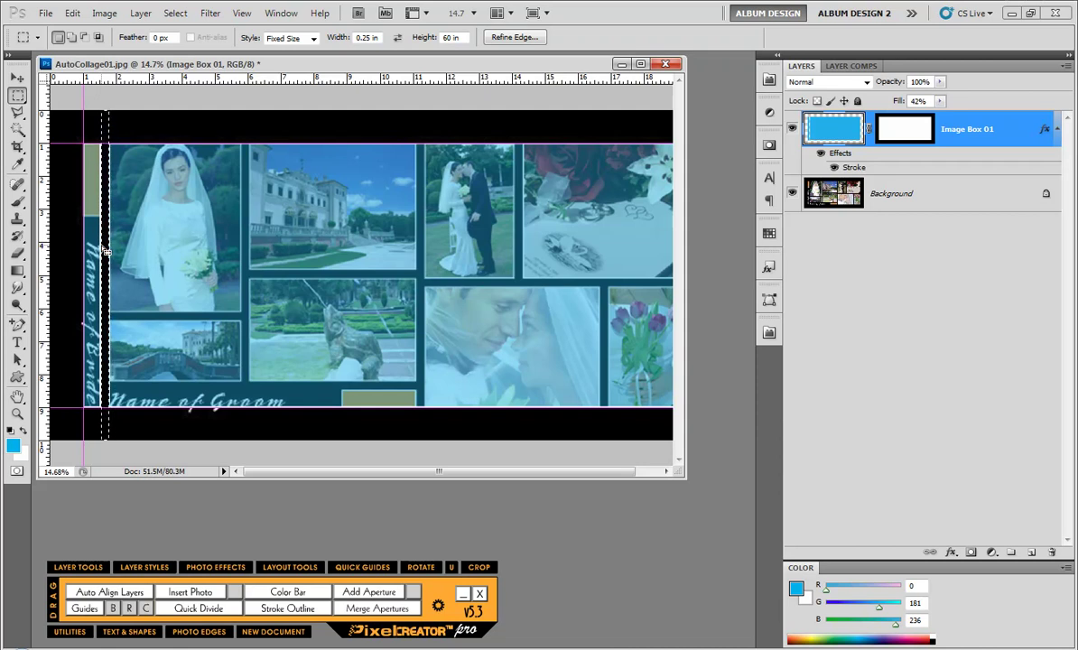
Cut a vertical gap out of the image box between the bride portrait's column and the mansion photo's column
key("shift+Right")
key("shift+Right")
key("shift+Right")
key("shift+Right")
key("shift+Right")
key("shift+Right")
key("shift+Right")
key("shift+Right")
key("shift+Right")
key("shift+Right")
key("shift+Right")
key("shift+Right")
key("shift+Right")
key("shift+Right")
key("shift+Right")
key("shift+Right")
key("shift+Right")
key("shift+Right")
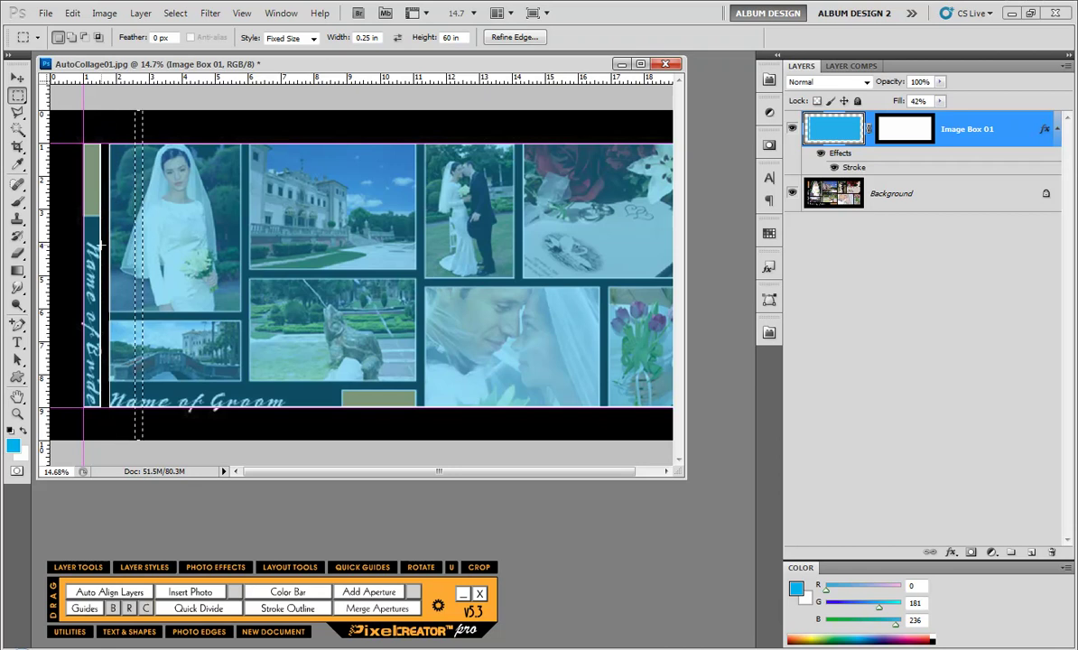
key("shift+Right")
key("shift+Right")
key("shift+Right")
key("shift+Right")
key("shift+Right")
key("shift+Right")
key("shift+Right")
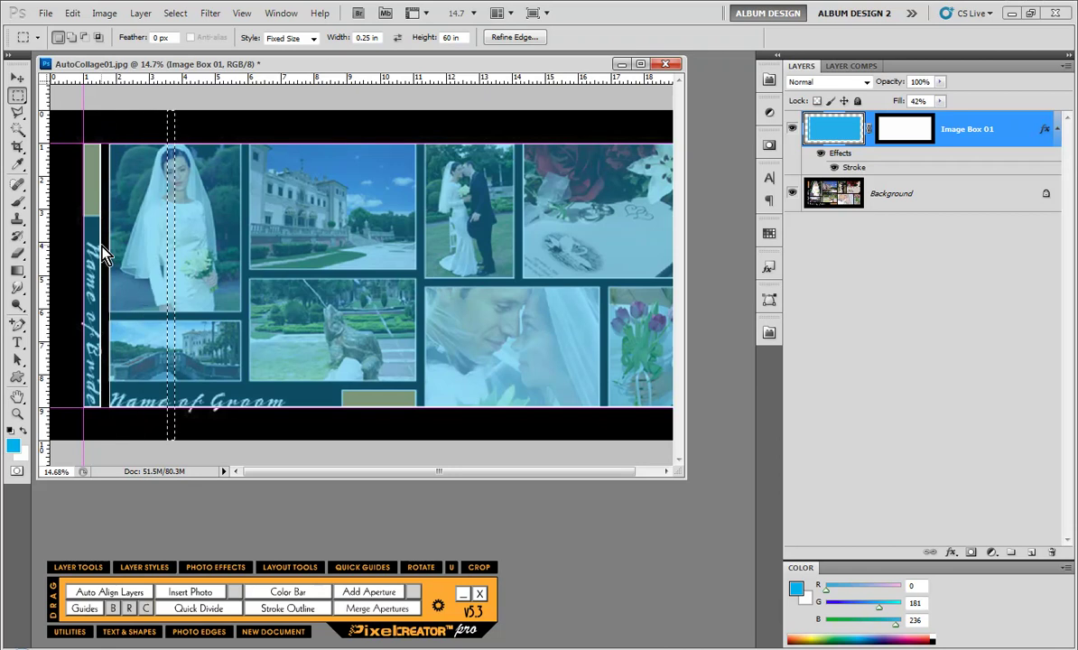
key("shift+Right")
key("shift+Right")
key("shift+Right")
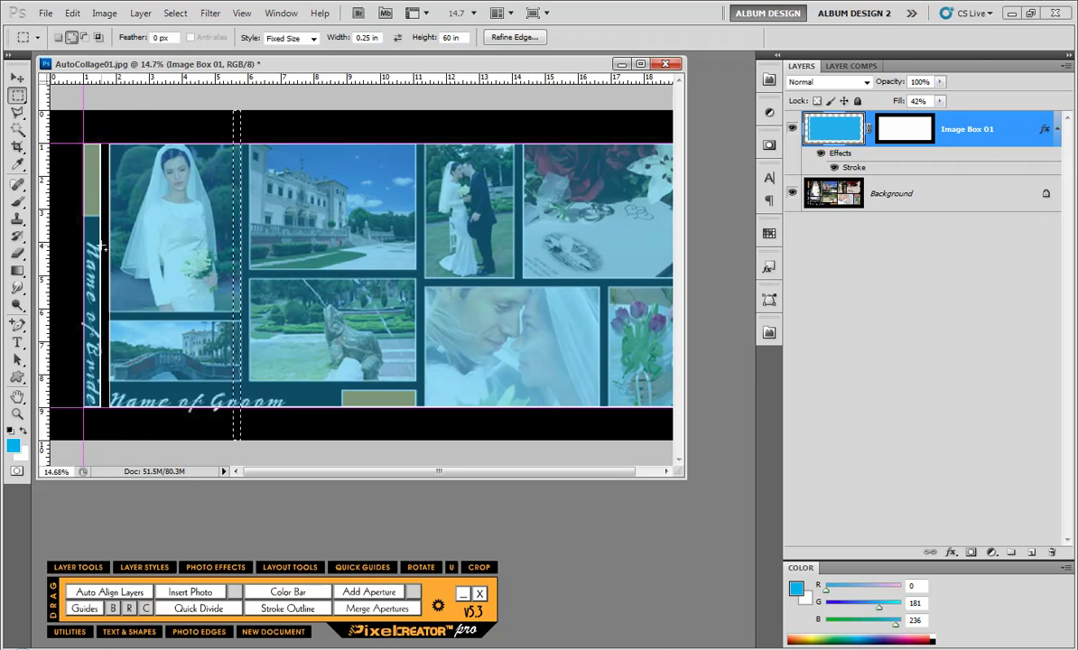
key("Right")
key("Right")
key("Right")
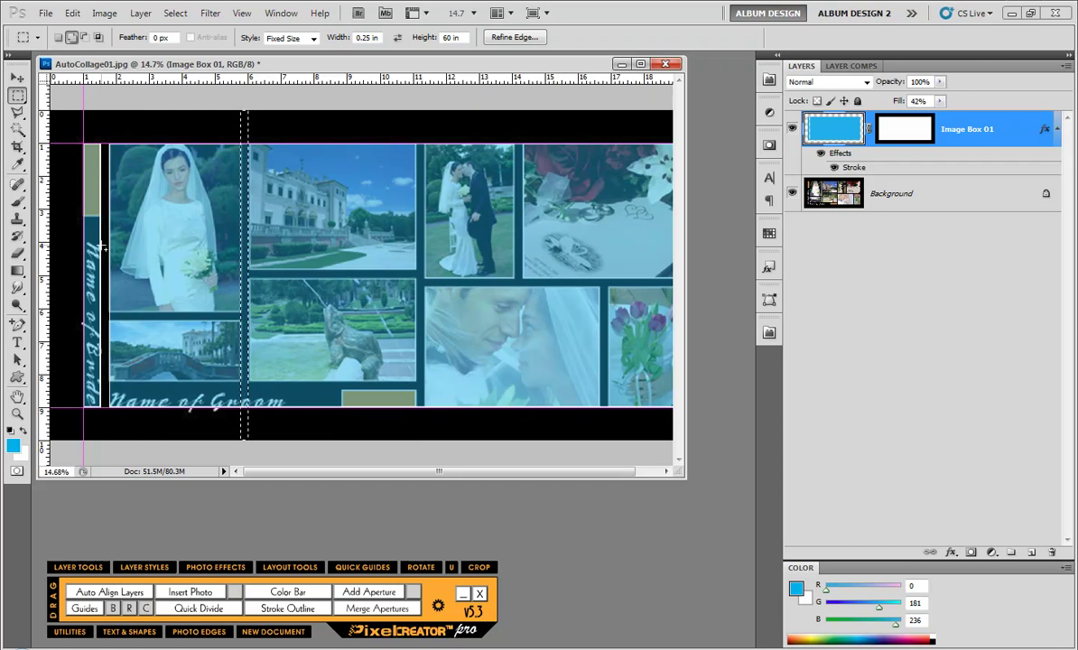
key("Delete")
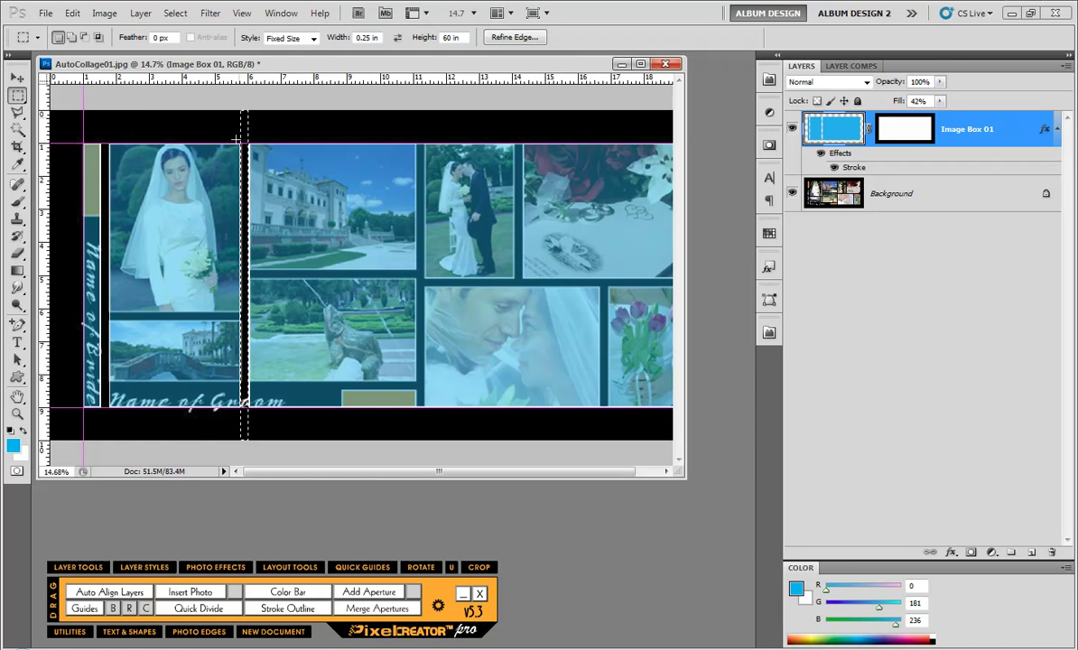
Cut a vertical gap out of the image box between the mansion photo and the kissing couple photo
left_click_drag(244, 174, 413, 182)
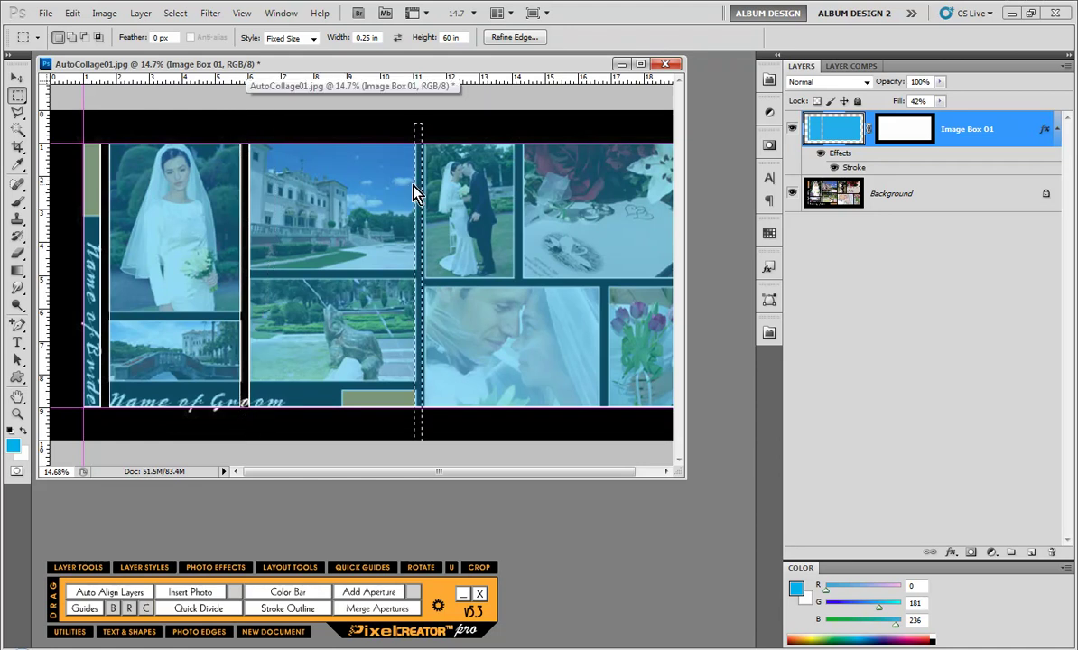
key("shift+Right")
key("shift+Right")
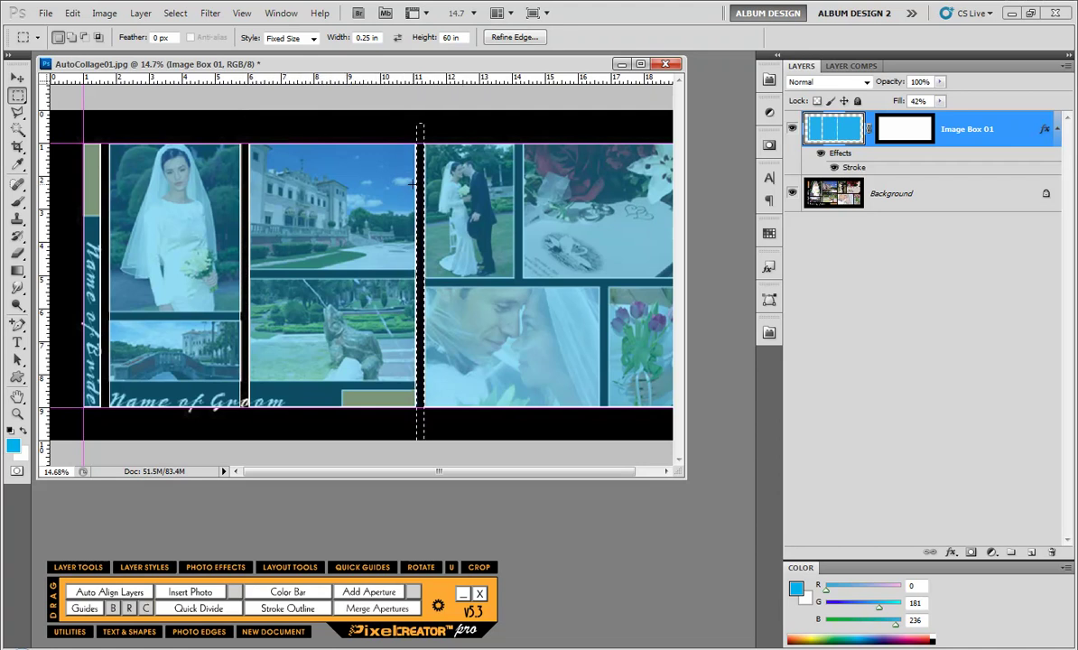
Cut a vertical gap out of the image box between the kissing couple photo and the rings and roses photo
key("shift+Right")
key("shift+Right")
key("shift+Right")
key("shift+Right")
key("shift+Right")
key("shift+Right")
key("shift+Right")
key("shift+Right")
key("shift+Right")
key("shift+Right")
key("shift+Right")
key("shift+Right")
key("shift+Right")
key("shift+Right")
key("shift+Right")
key("shift+Right")
key("shift+Right")
key("shift+Right")
key("shift+Right")
key("shift+Right")
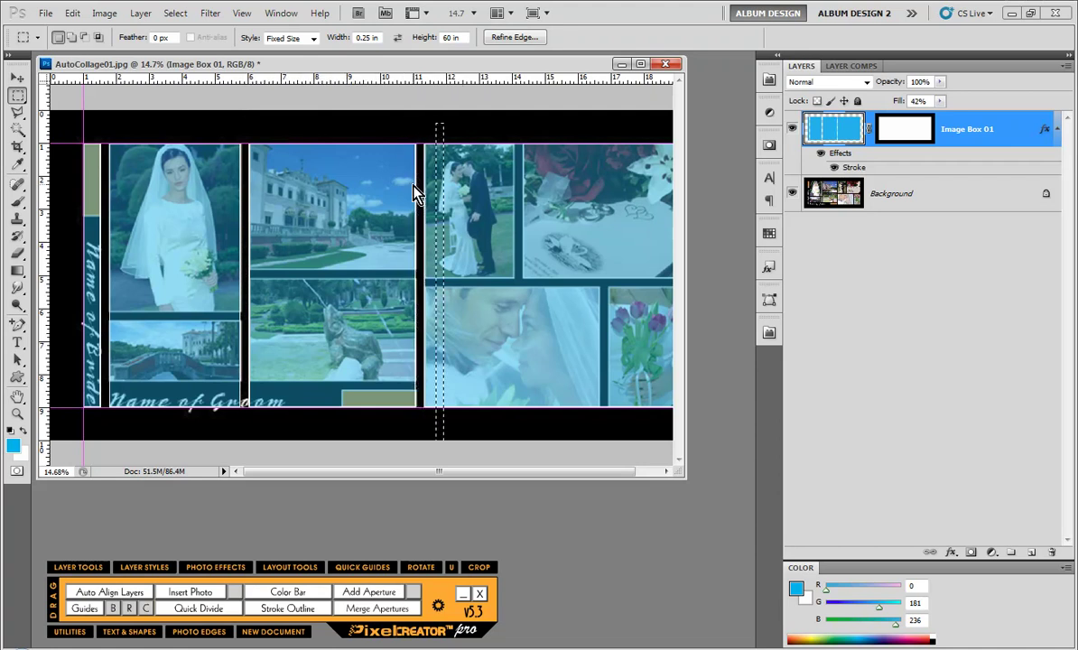
key("shift+Right")
key("shift+Right")
key("shift+Right")
key("shift+Right")
key("shift+Right")
key("shift+Right")
key("shift+Right")
key("shift+Right")
key("shift+Right")
key("shift+Right")
key("shift+Right")
key("shift+Right")
key("shift+Right")
key("shift+Right")
key("shift+Right")
key("shift+Right")
key("shift+Right")
key("shift+Right")
key("shift+Right")
key("shift+Right")
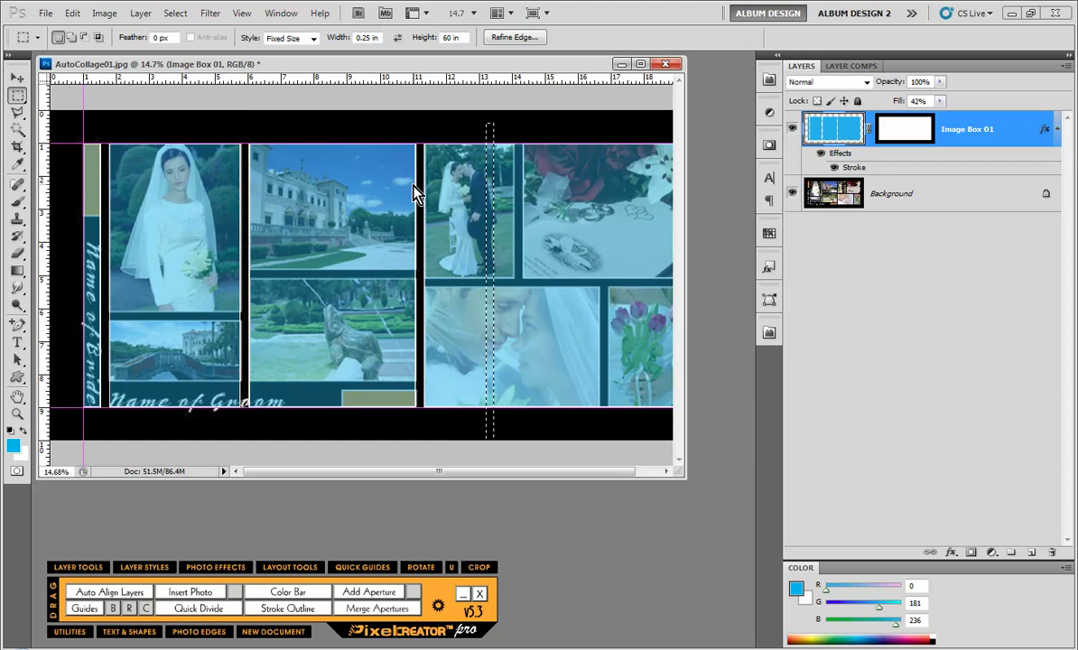
key("shift+Right")
key("shift+Right")
key("shift+Right")
key("shift+Right")
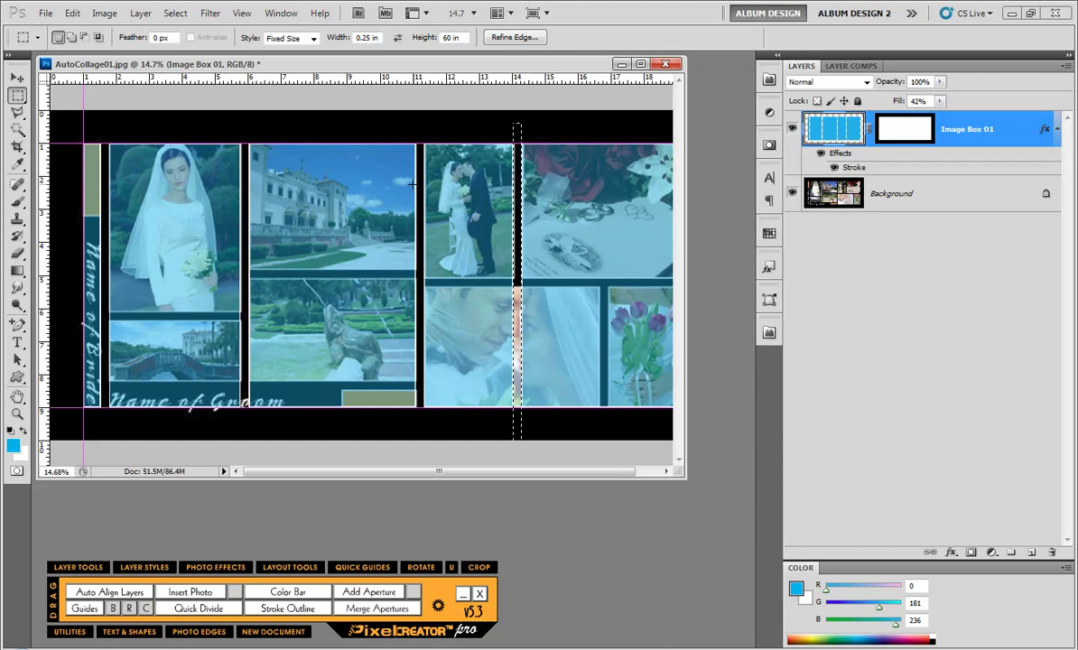
key("Delete")
Cut a vertical gap out of the image box between the couple close-up and the tulip bouquet photo
key("shift+Right")
key("shift+Right")
key("shift+Right")
key("shift+Right")
key("shift+Right")
key("shift+Right")
key("shift+Right")
key("shift+Right")
key("shift+Right")
key("shift+Right")
key("shift+Right")
key("shift+Right")
key("shift+Right")
key("shift+Right")
key("shift+Right")
key("shift+Right")
key("shift+Right")
key("shift+Right")
key("shift+Right")
key("shift+Right")
key("shift+Right")
key("shift+Right")
key("shift+Right")
key("shift+Right")
key("shift+Right")
key("shift+Right")
key("shift+Right")
key("shift+Right")
key("shift+Right")
key("shift+Right")
key("shift+Right")
key("shift+Right")
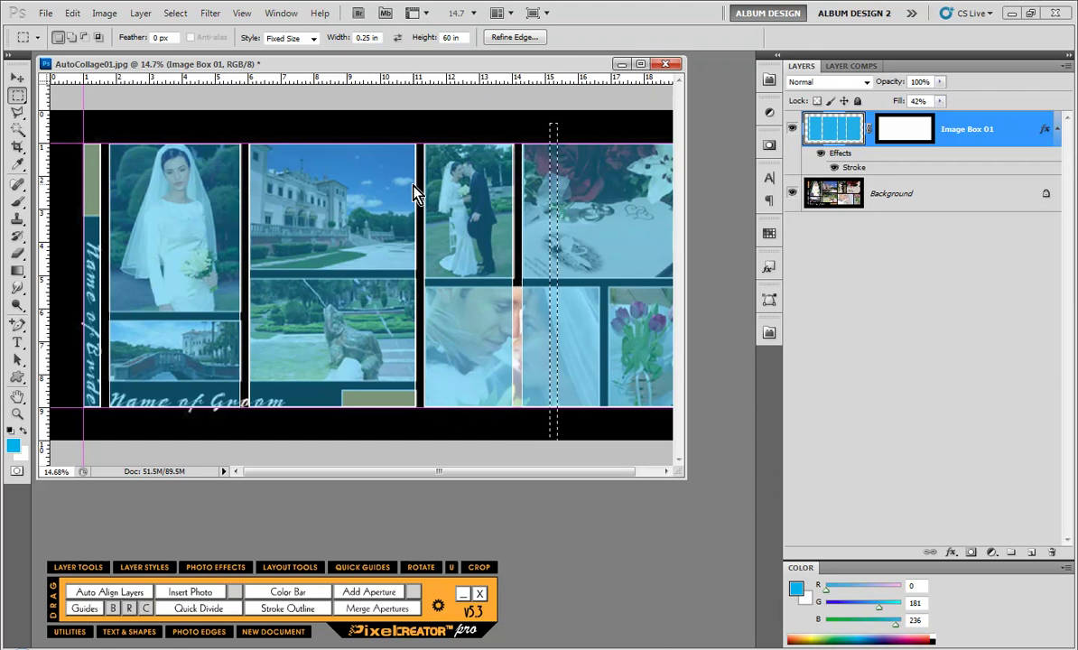
key("shift+Right")
key("shift+Right")
key("shift+Right")
key("shift+Right")
key("shift+Right")
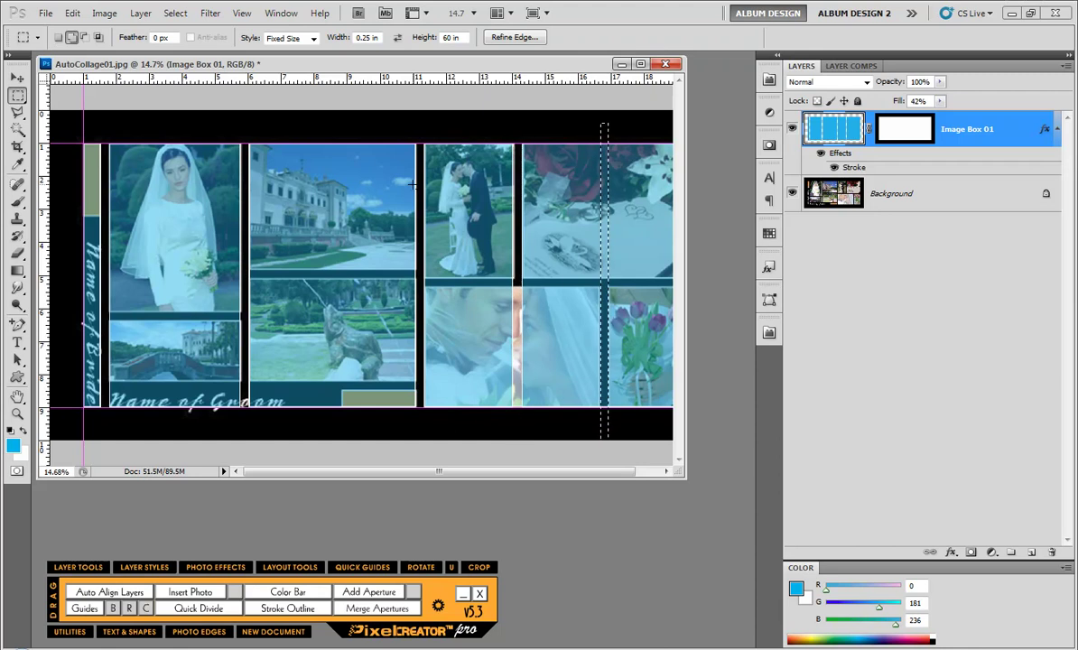
key("shift+Left")
key("shift+Left")
key("shift+Left")
key("Delete")
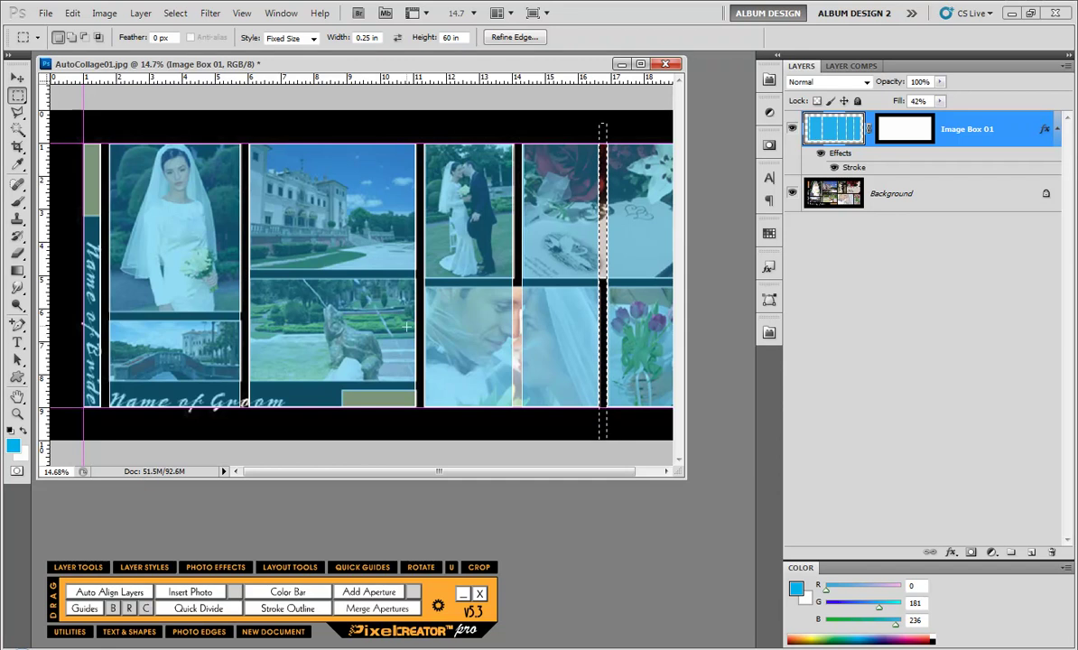
Deselect the marquee and lower the image box layer's fill to 22%
scroll(361, 270, "down", 2)
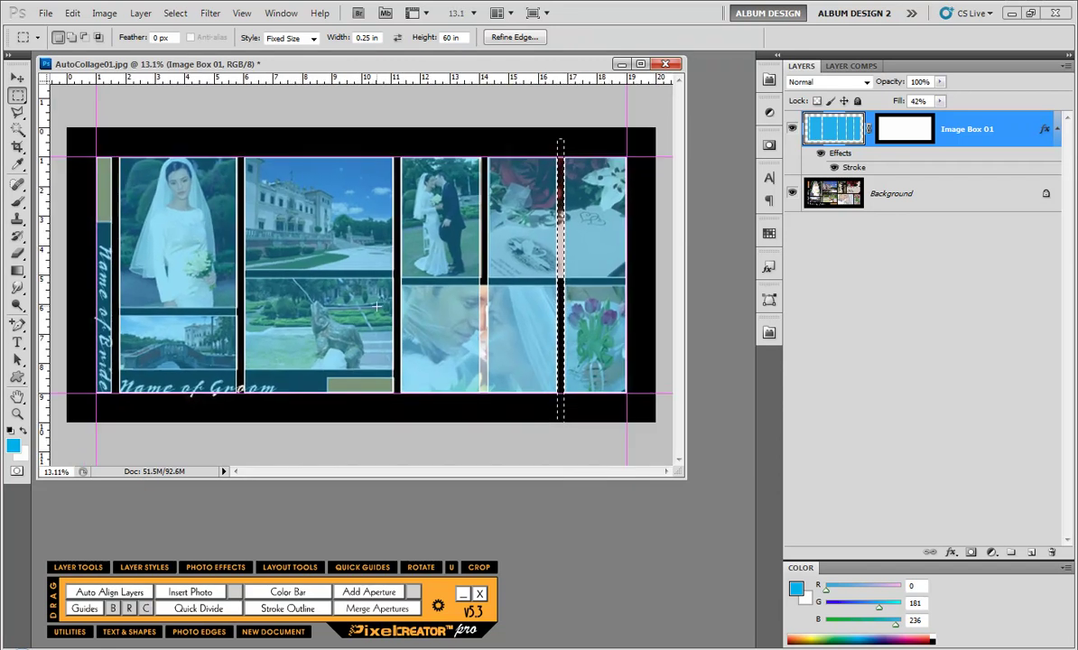
key("ctrl+d")
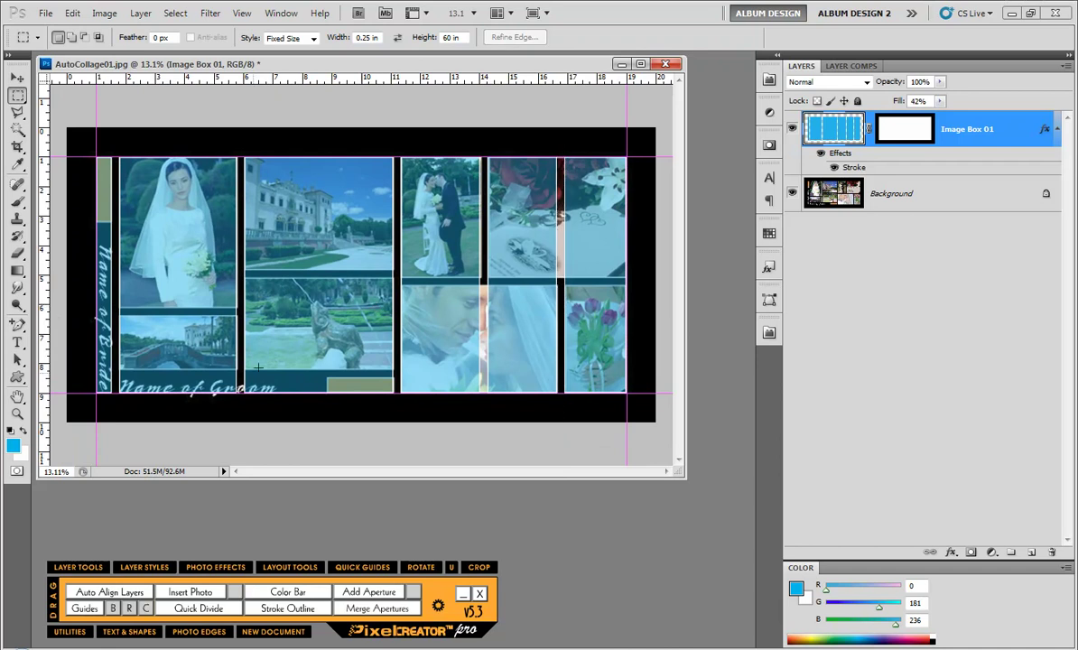
left_click(940, 101)
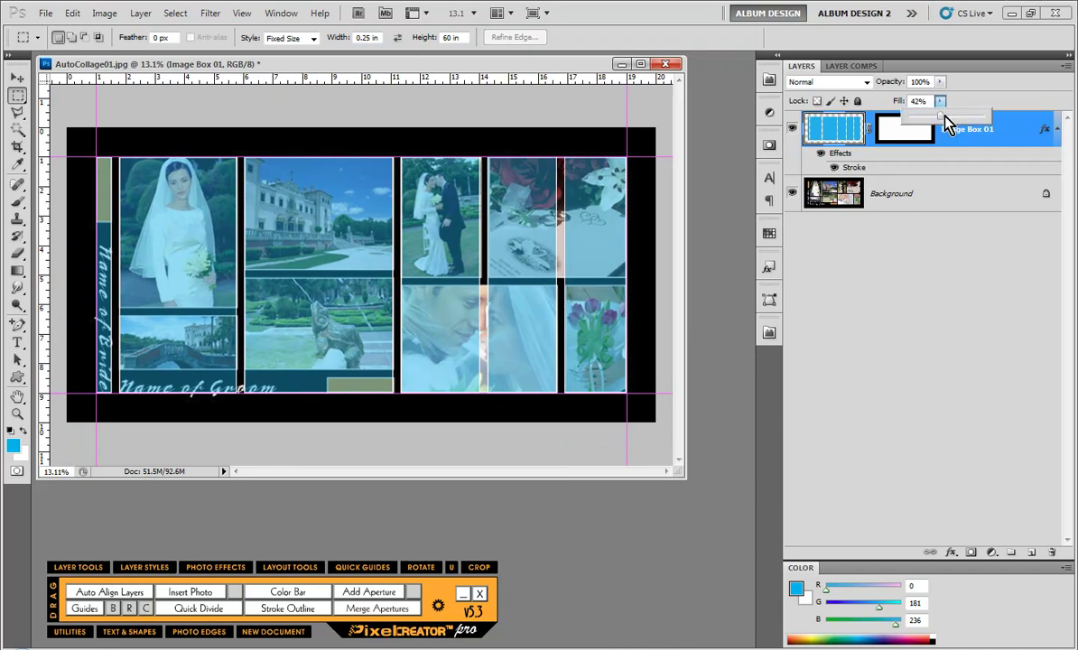
left_click_drag(950, 124, 928, 131)
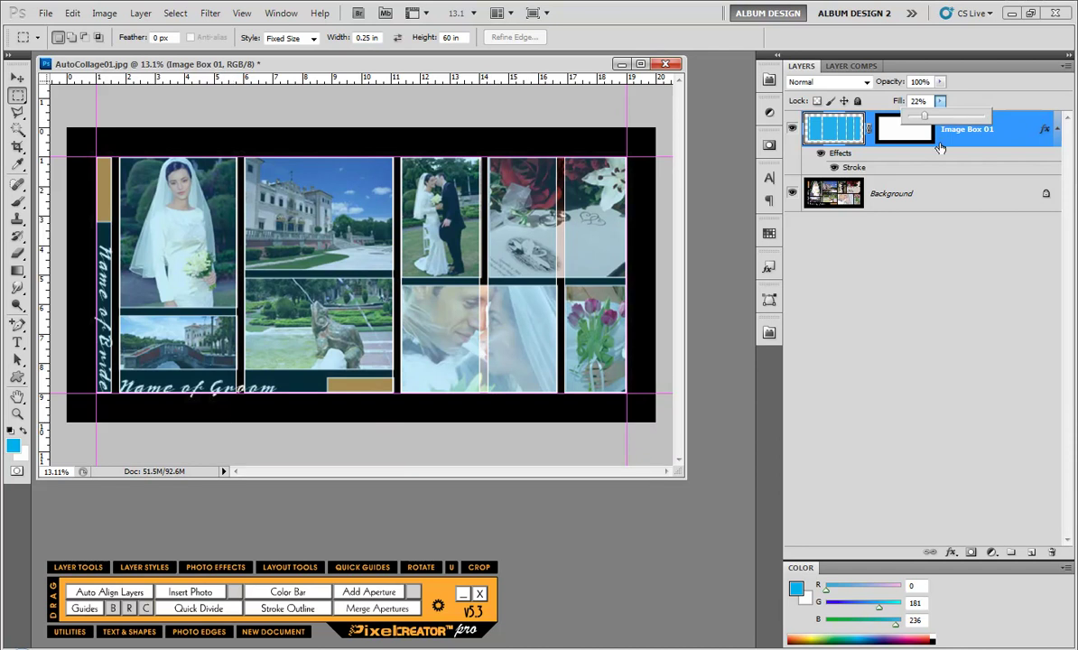
Swap the marquee size to 60 in wide by 0.25 in high and cut a horizontal gap below the mansion photo, across the left page only
left_click(398, 40)
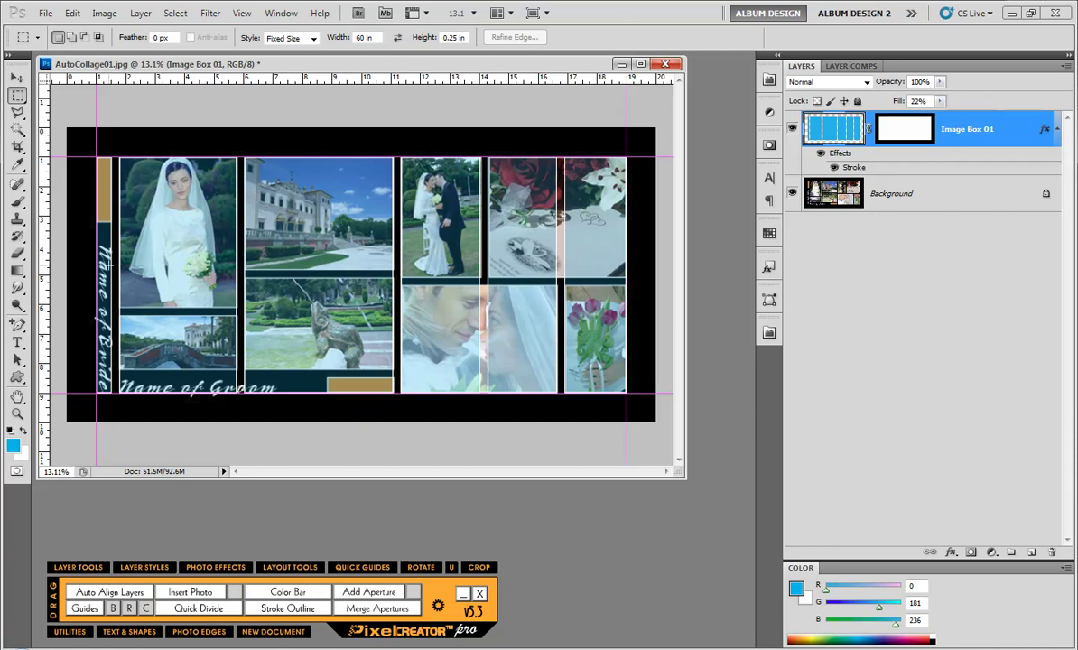
left_click(89, 268)
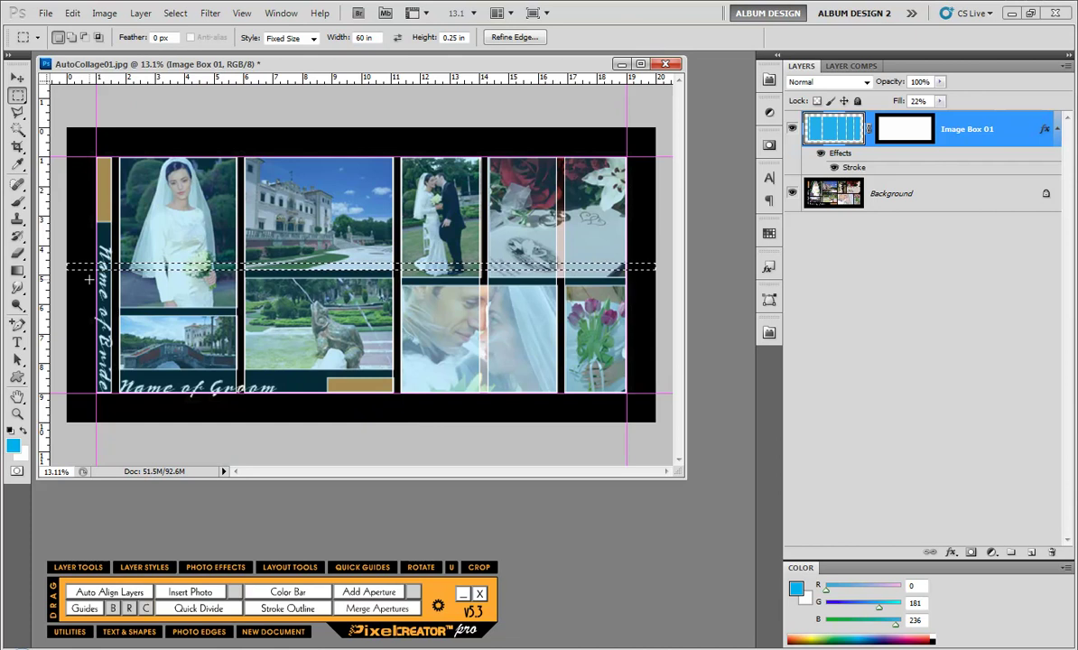
key("shift+Down")
key("shift+Down")
key("shift+Down")
key("shift+Down")
key("shift+Down")
key("shift+Down")
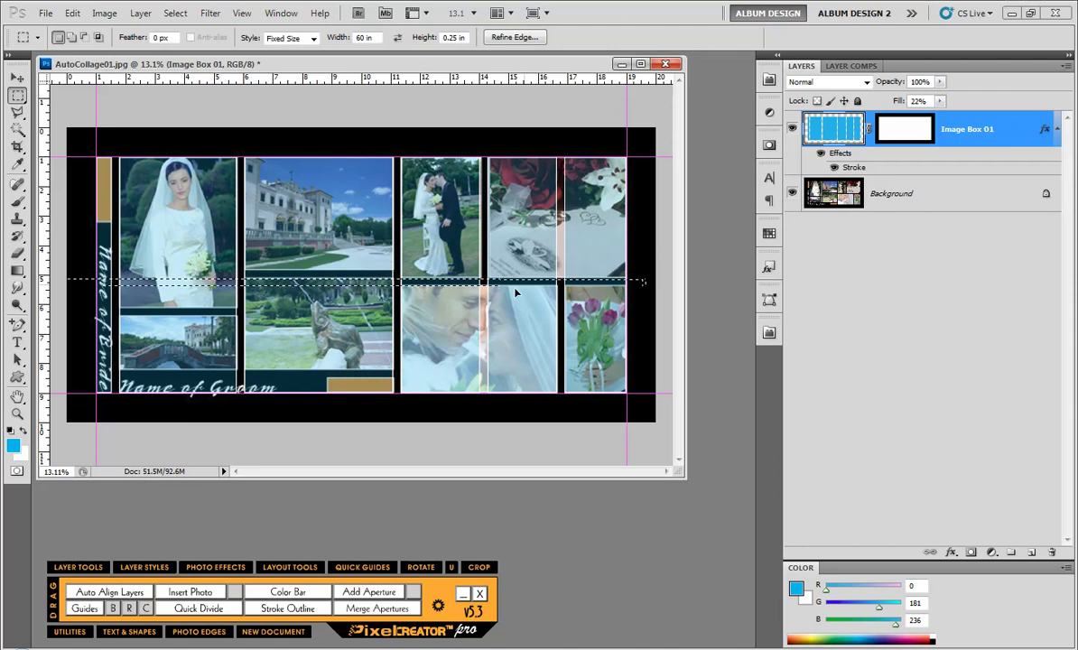
left_click_drag(526, 267, 280, 278)
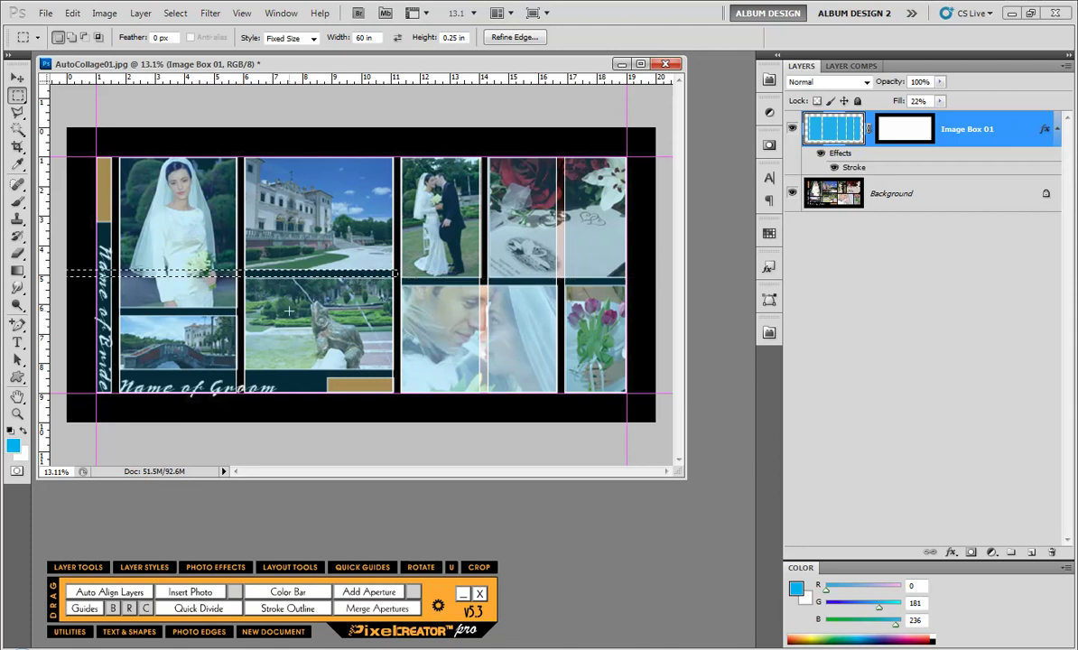
key("Delete")
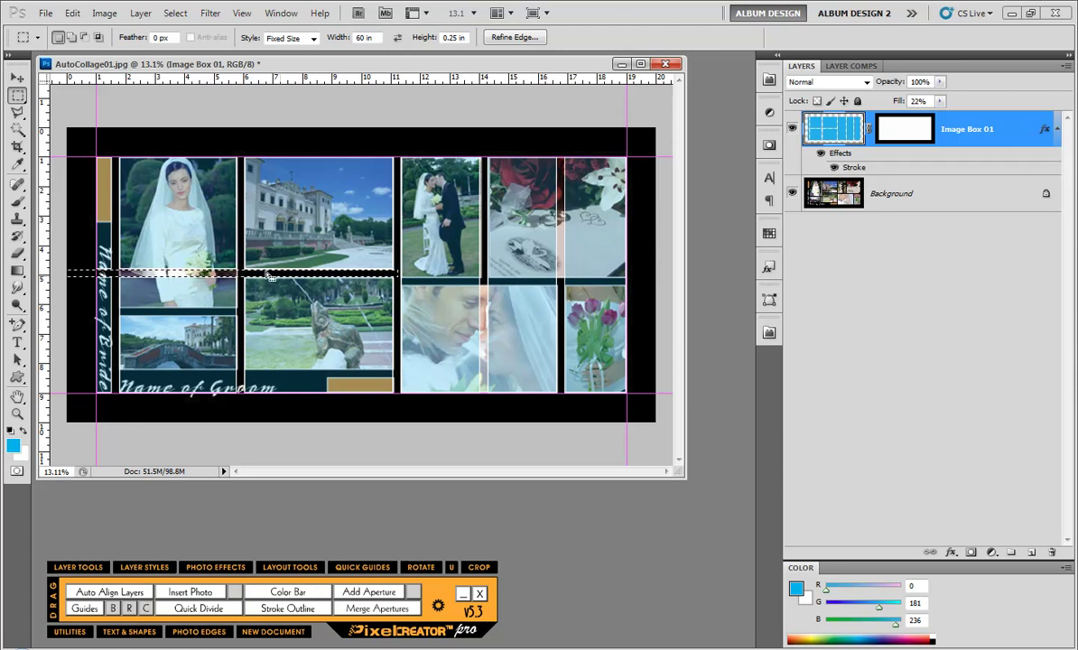
Cut a horizontal gap between the upper and lower photos across the right page's apertures
left_click(280, 292)
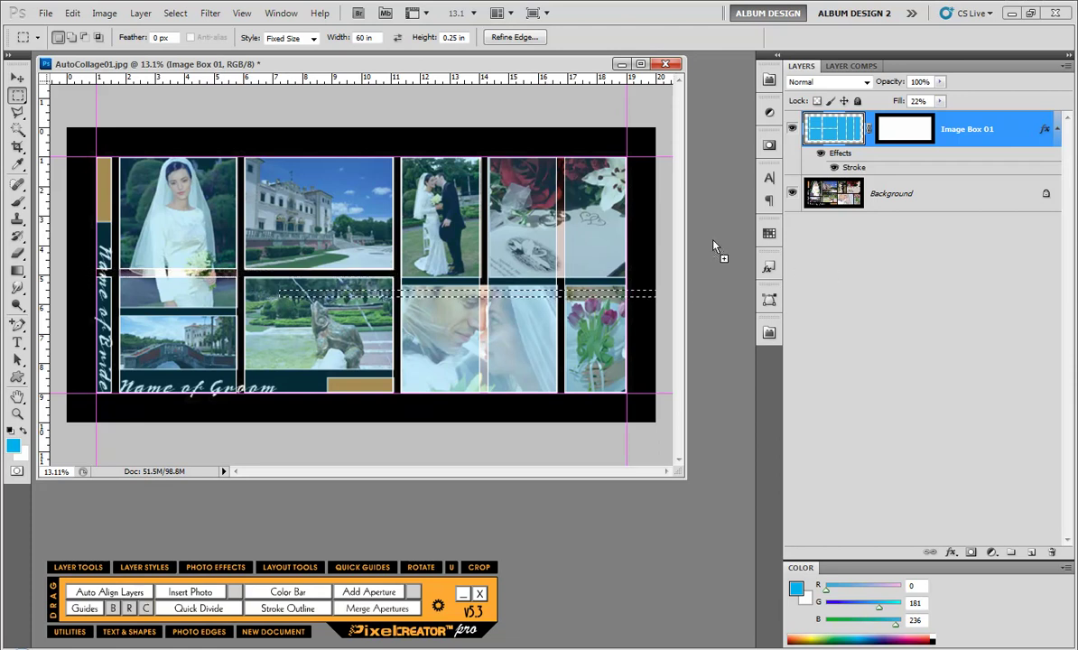
key("ctrl+z")
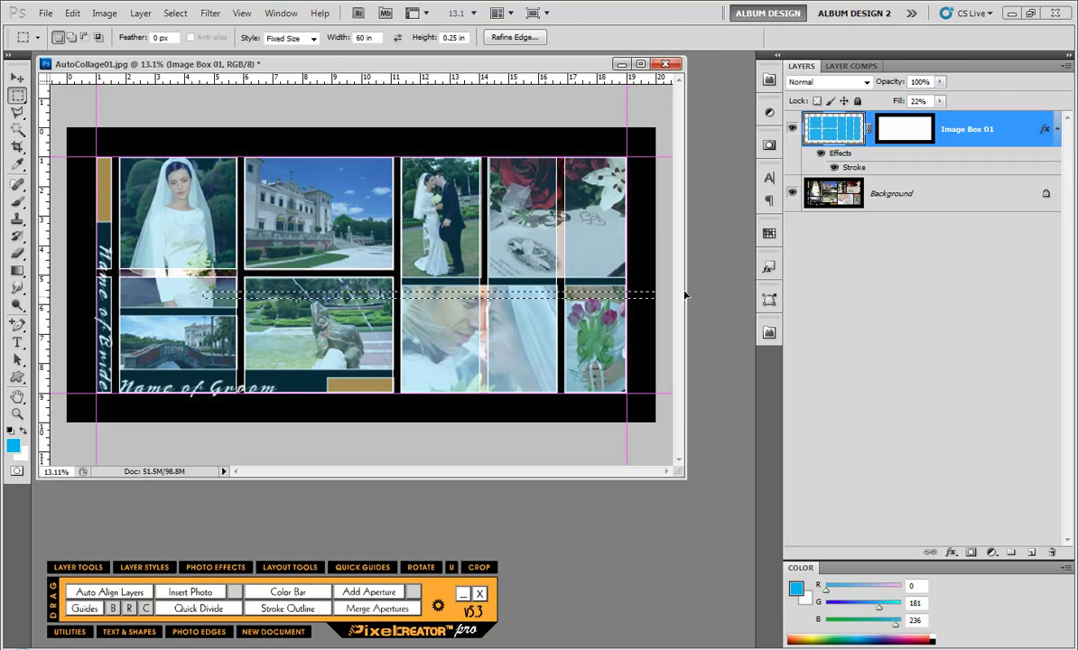
left_click_drag(281, 279, 569, 284)
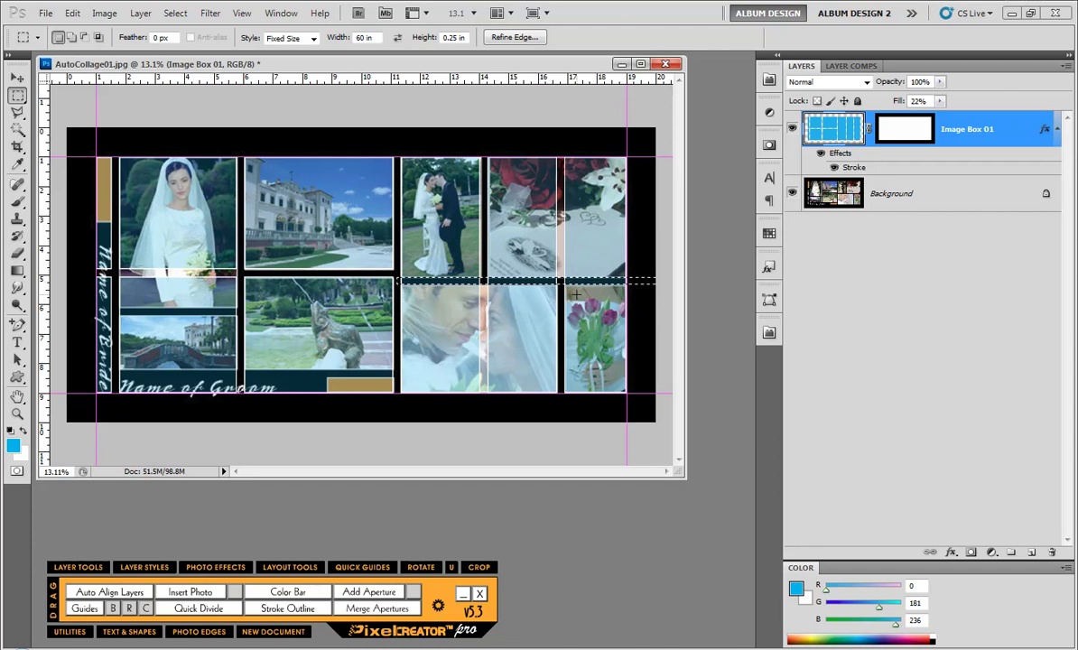
key("Delete")
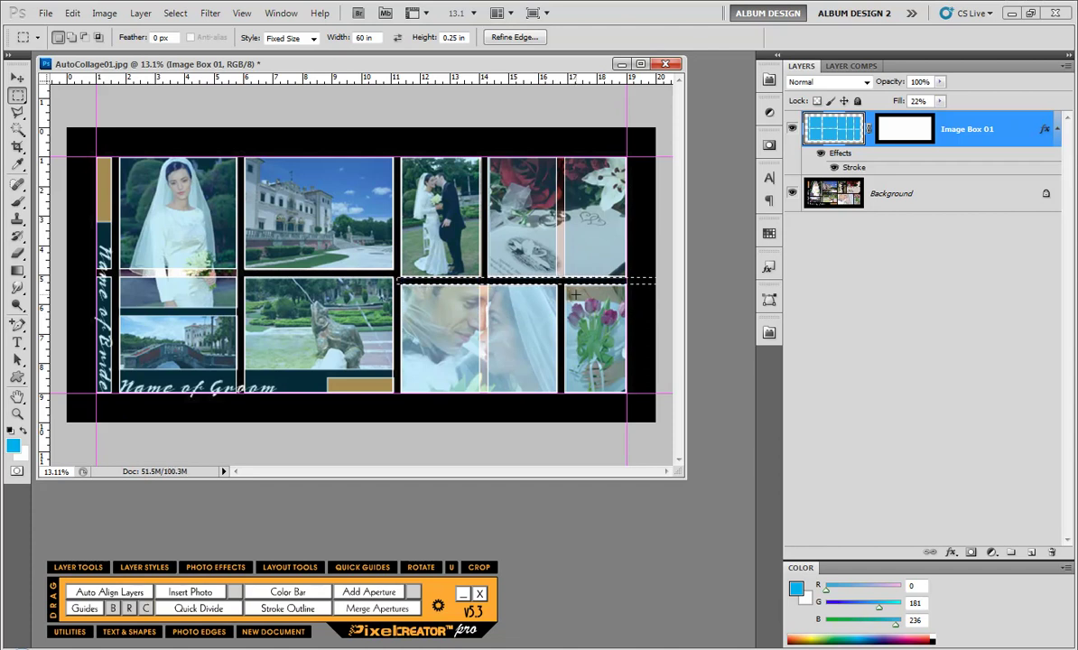
Cut full-width horizontal gaps below the bride portrait and above the groom's name strip, and deselect
left_click_drag(518, 282, 179, 318)
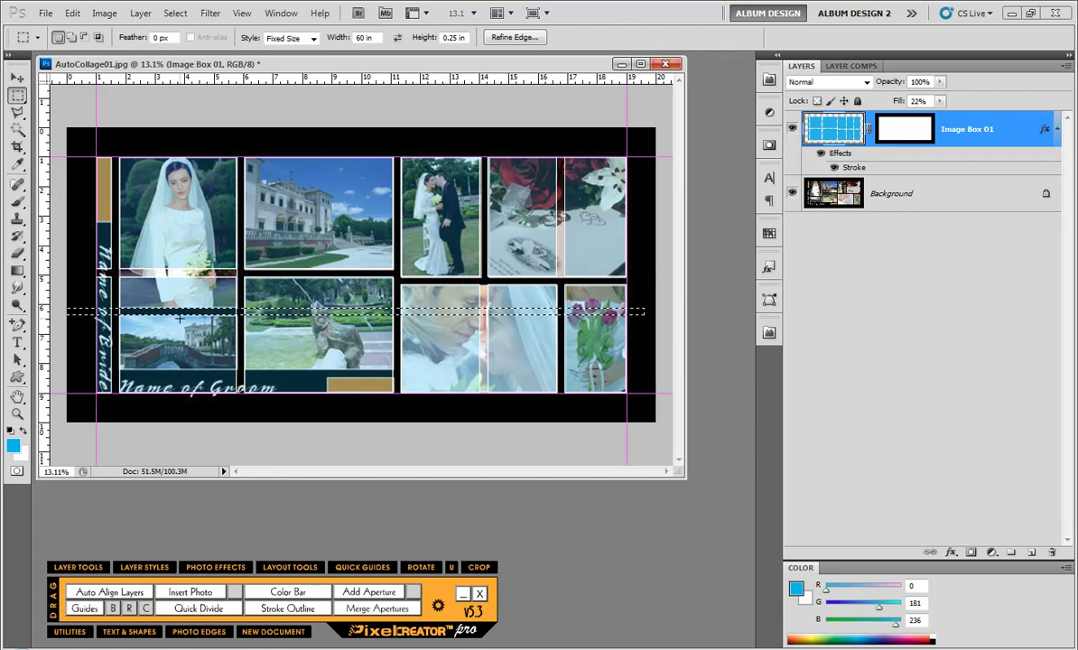
key("Delete")
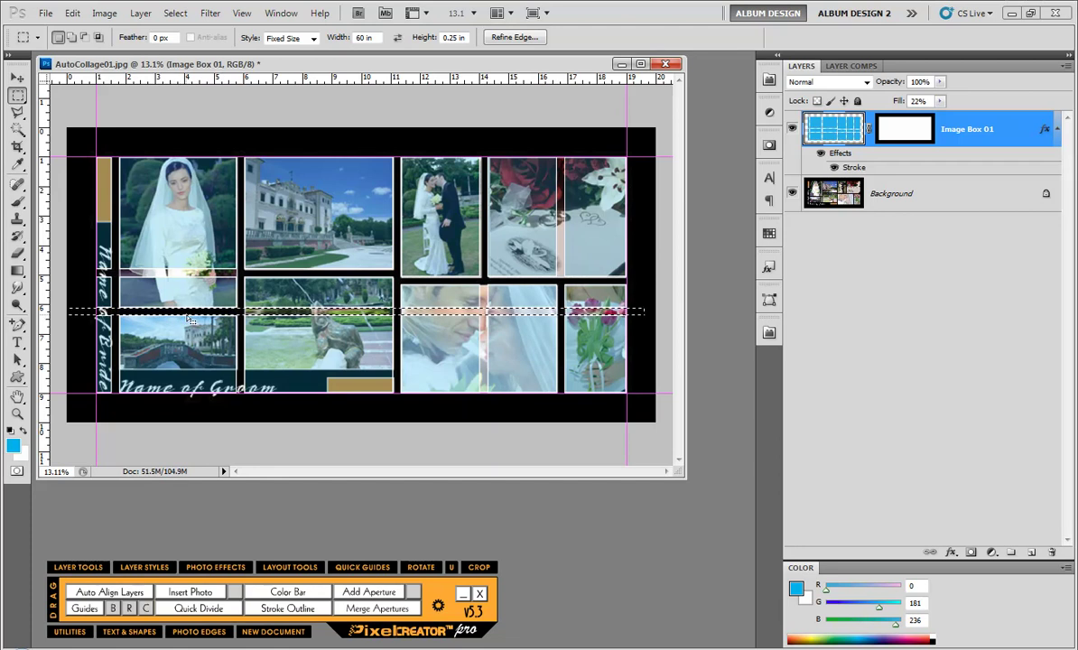
left_click_drag(300, 312, 281, 374)
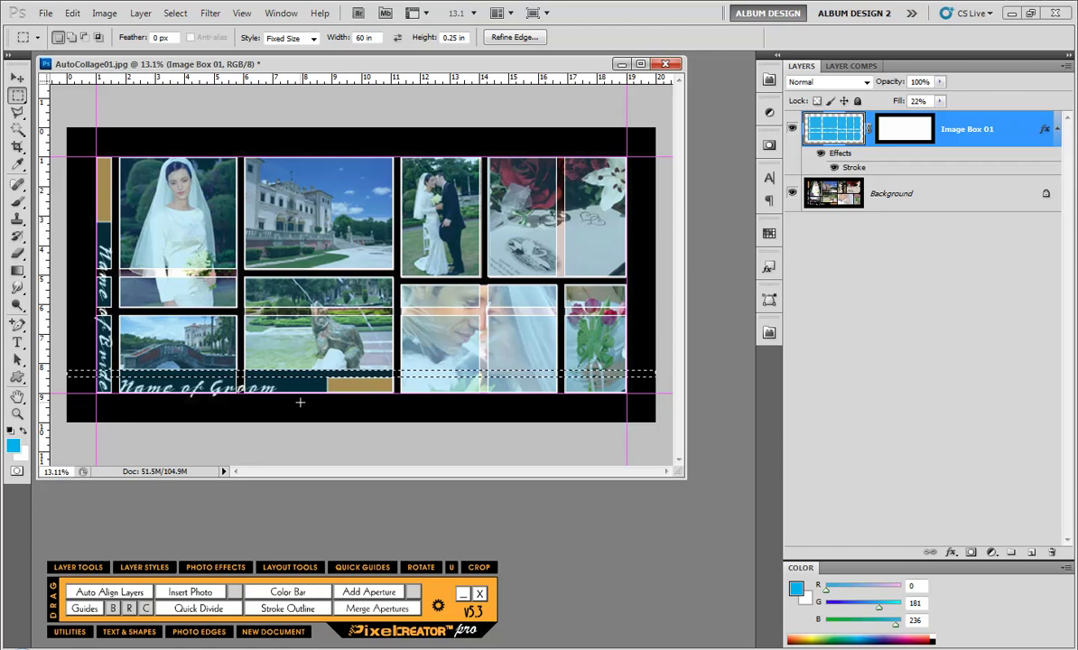
key("Delete")
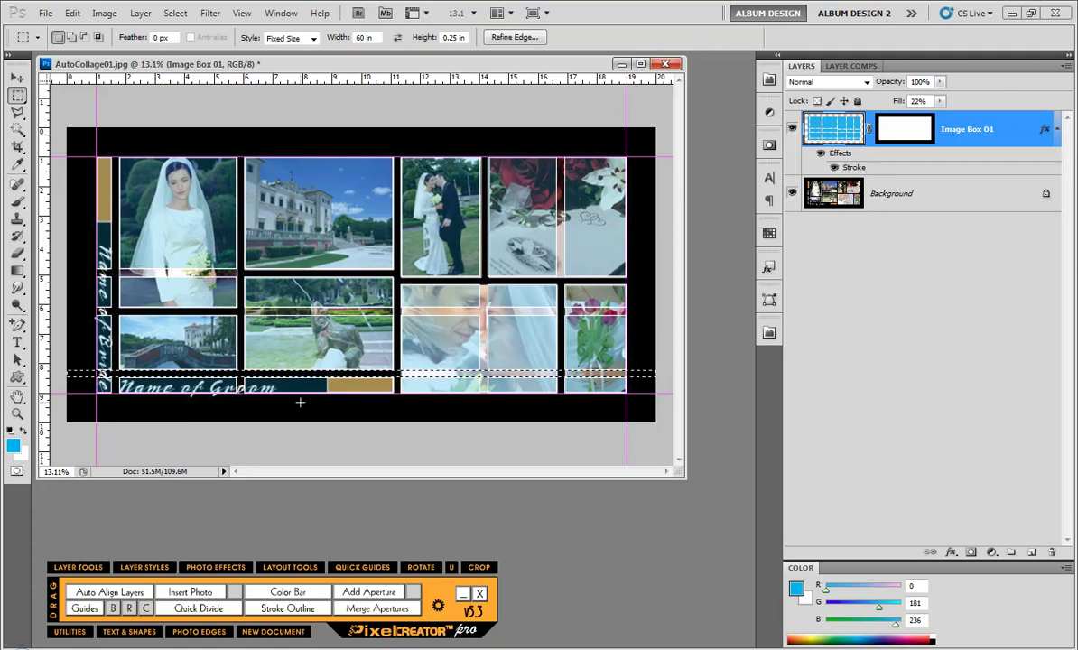
key("ctrl+d")
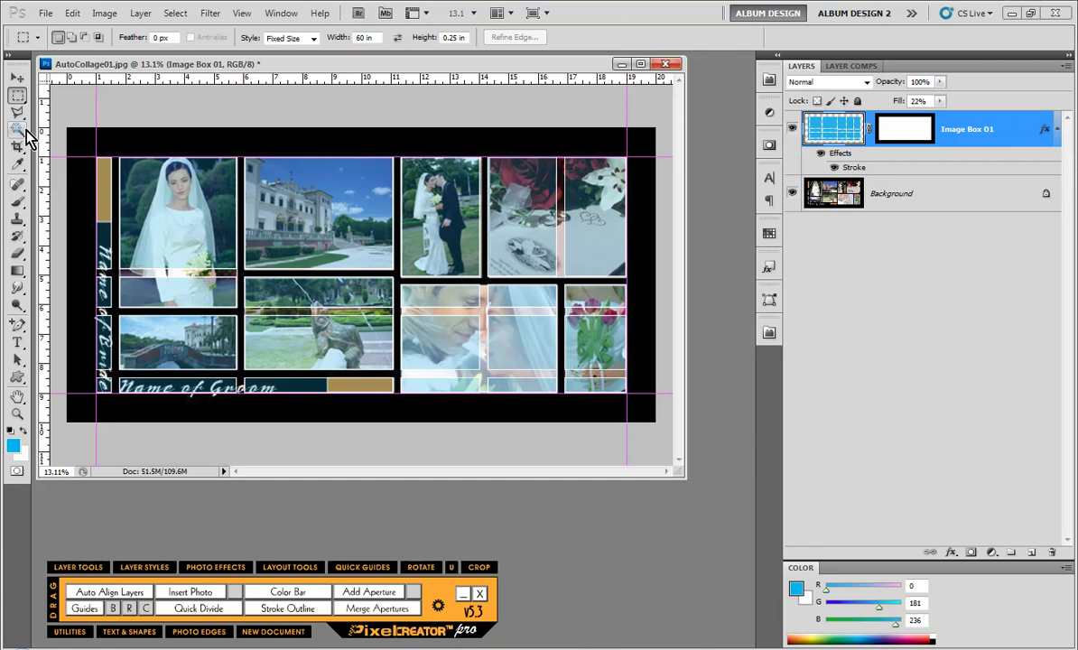
Select the lower piece of the bride portrait aperture with the Magic Wand and stretch it upward over the unwanted gap
left_click_drag(17, 129, 84, 144)
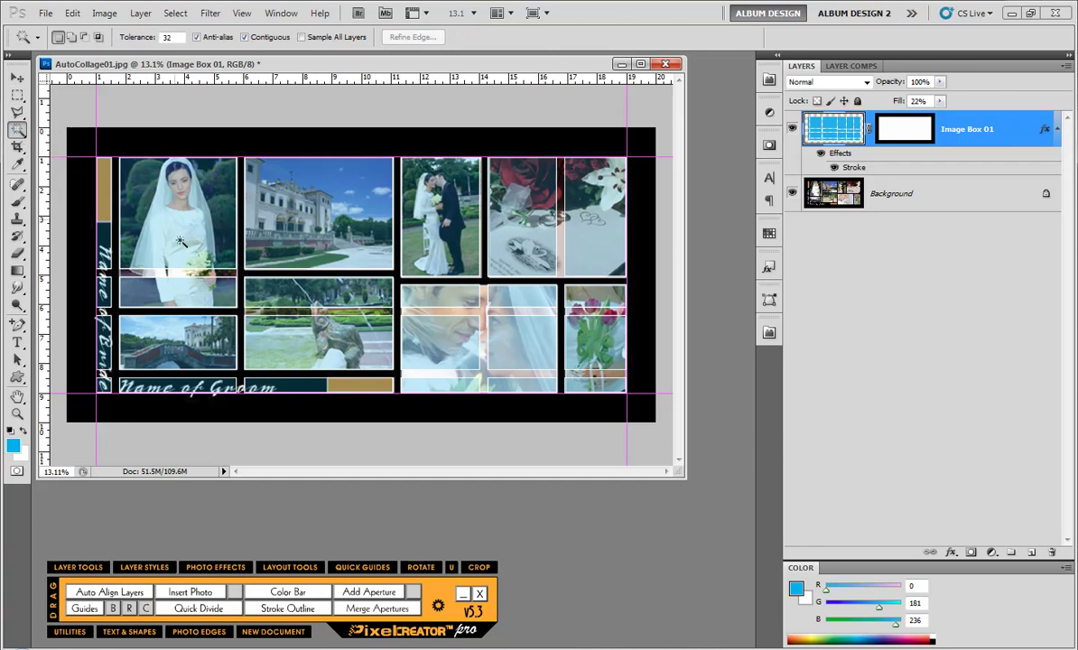
left_click(178, 291)
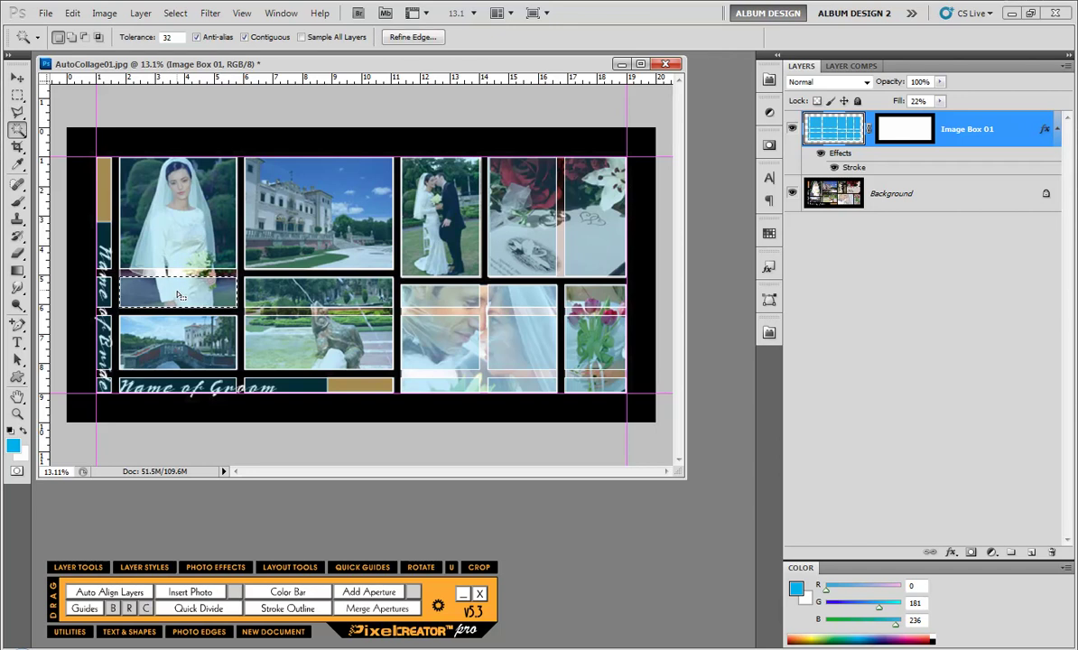
key("ctrl+t")
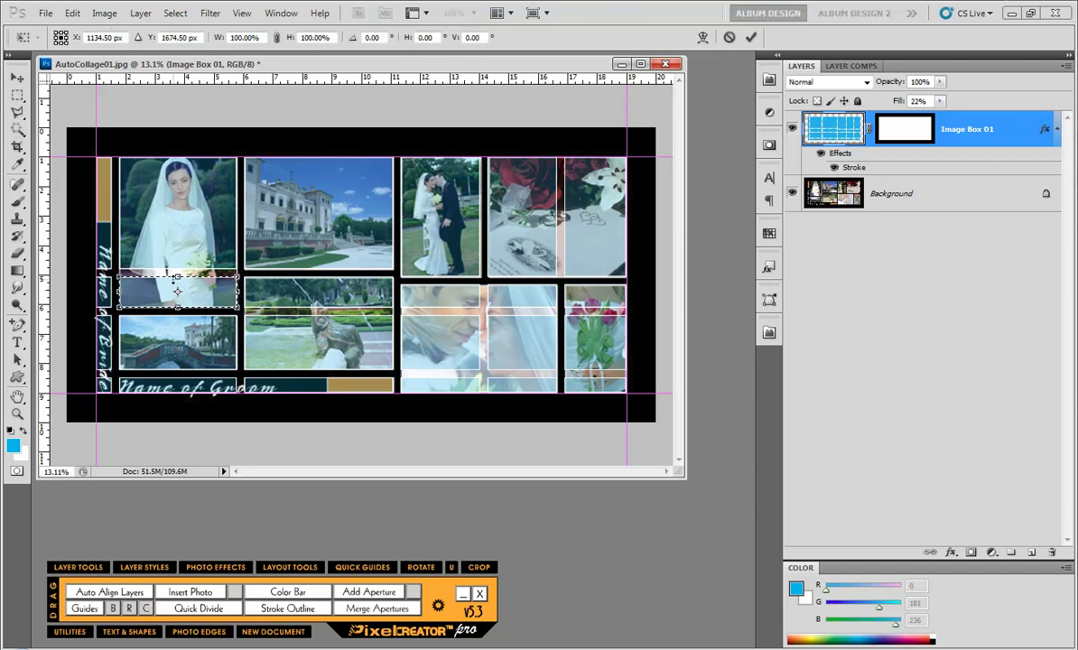
left_click_drag(178, 276, 178, 243)
key("Return")
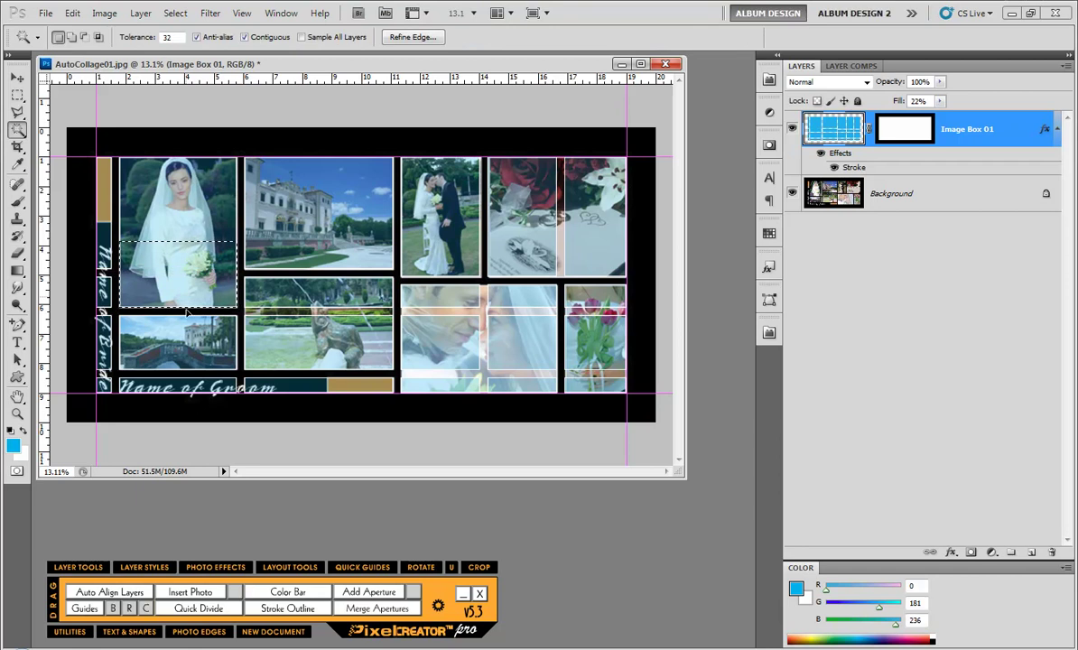
Select the upper piece of the statue photo aperture and stretch it downward over the unwanted horizontal gap
left_click(294, 301)
key("ctrl+t")
left_click_drag(318, 308, 318, 342)
key("Return")
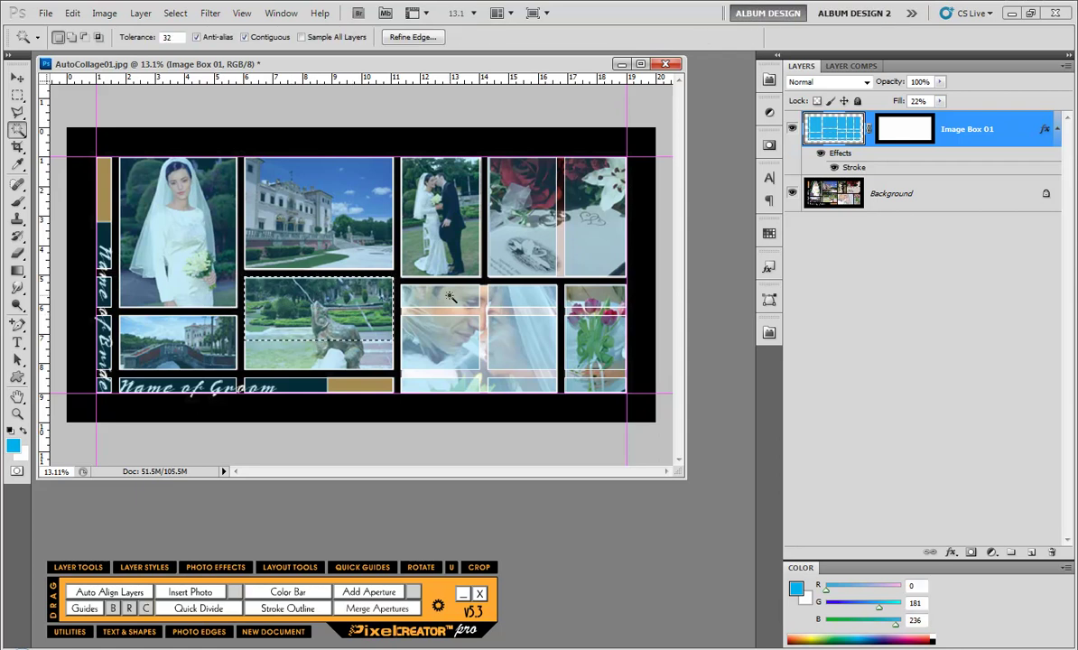
Stretch the top pieces of both halves of the couple close-up aperture downward over the unwanted horizontal gaps
left_click(449, 299)
key("ctrl+t")
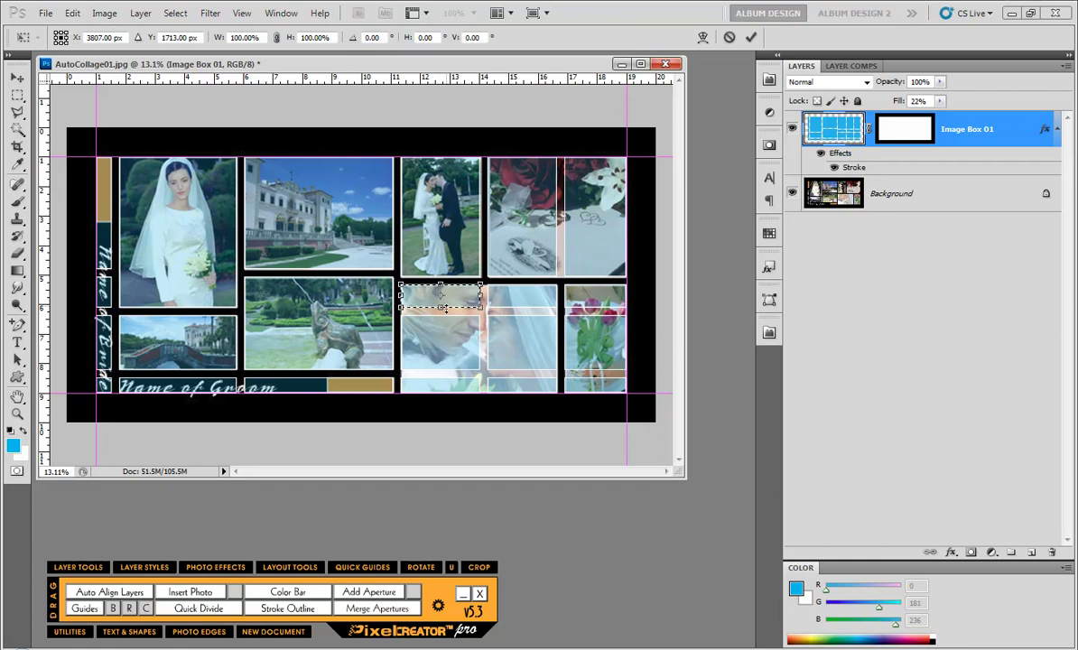
left_click_drag(440, 307, 441, 383)
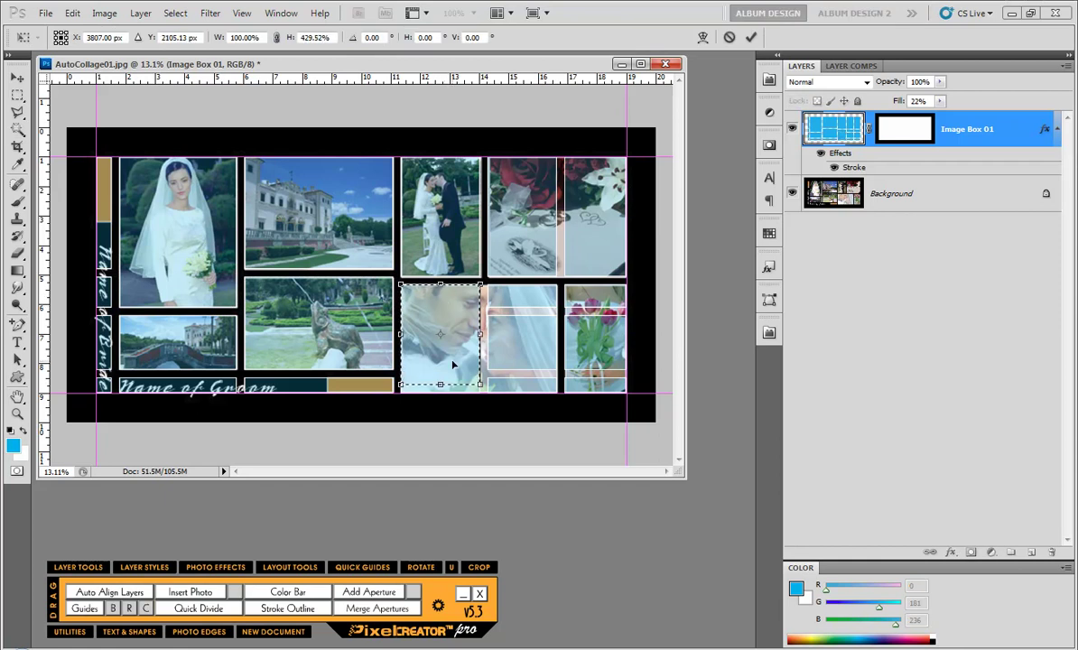
key("Return")
left_click(508, 304)
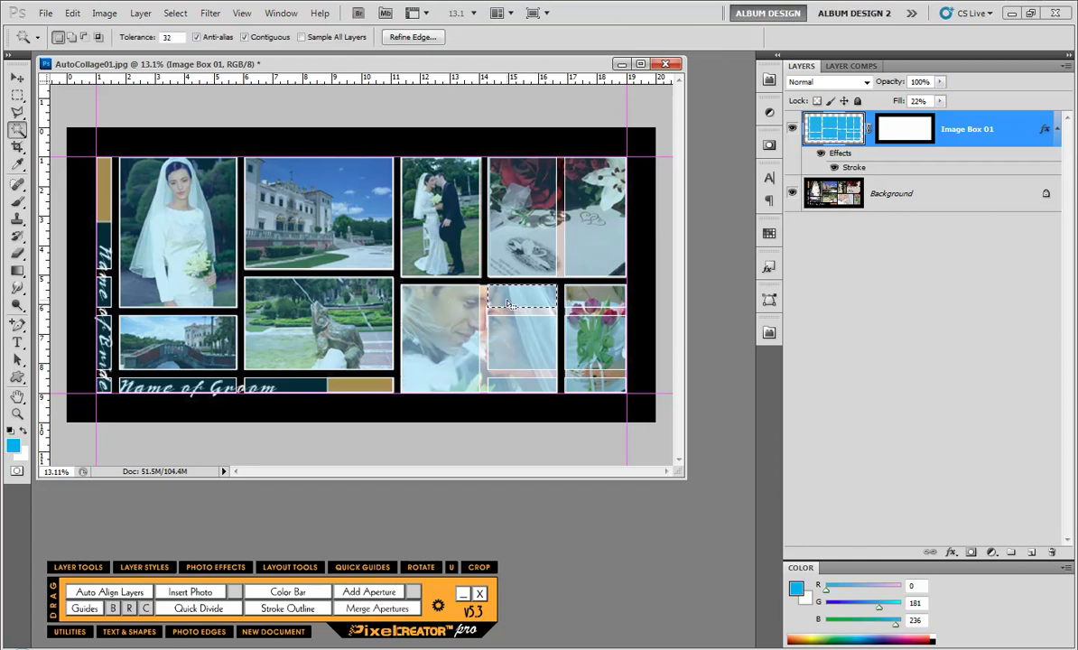
key("ctrl+t")
left_click_drag(522, 308, 522, 392)
key("Return")
key("w")
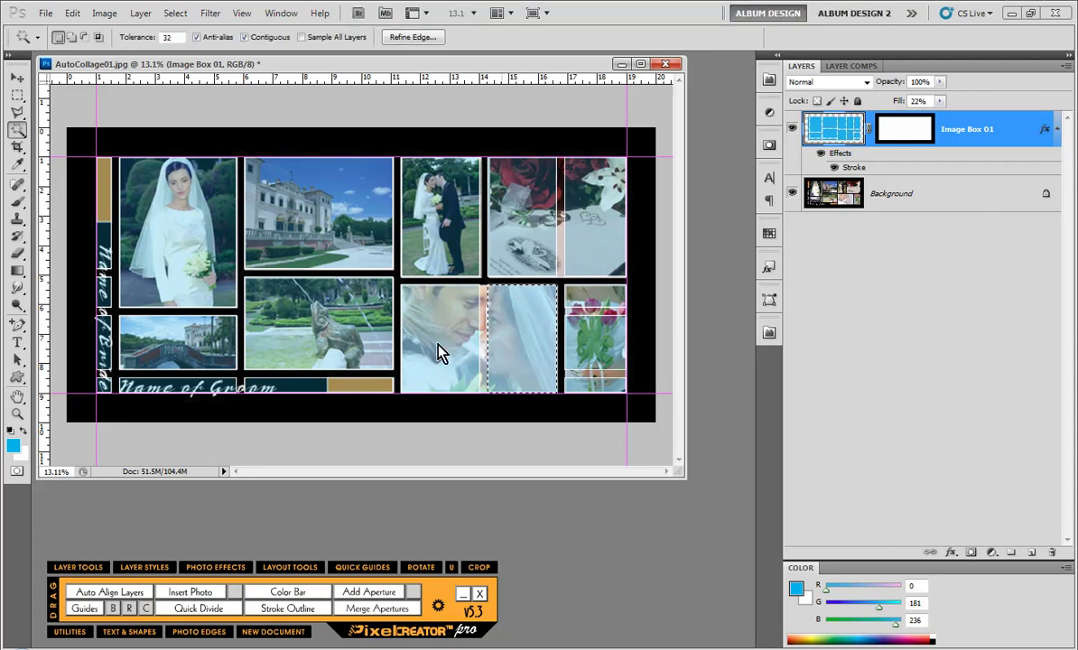
Stretch the groom's half of the couple close-up aperture rightward over the vertical gap to join the bride's half
left_click(436, 345)
key("ctrl+t")
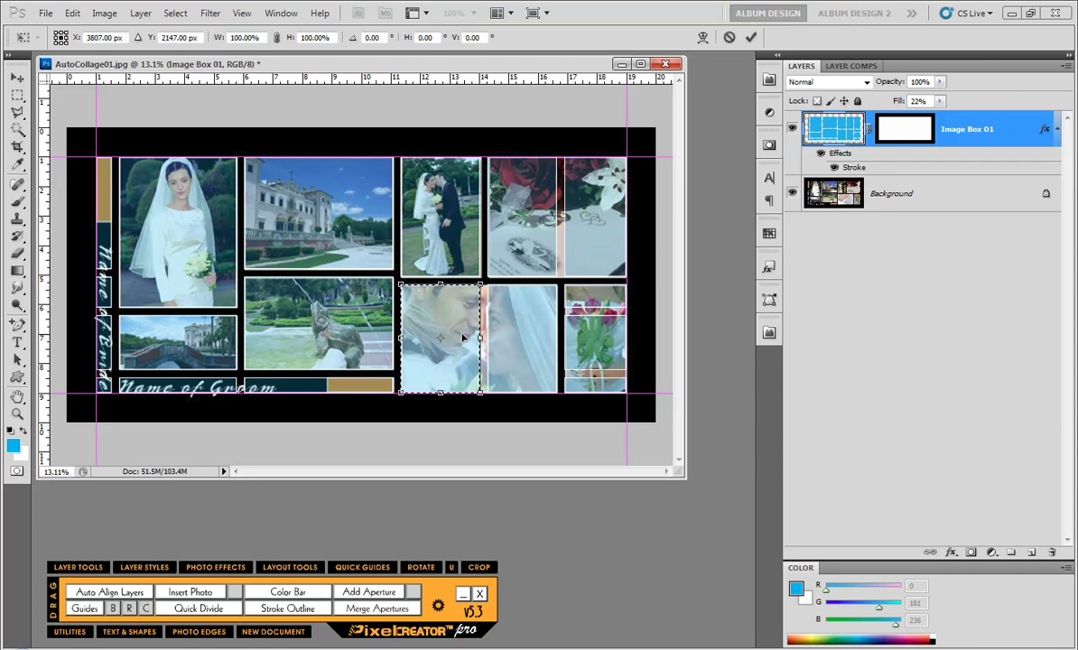
left_click_drag(476, 327, 508, 327)
key("Return")
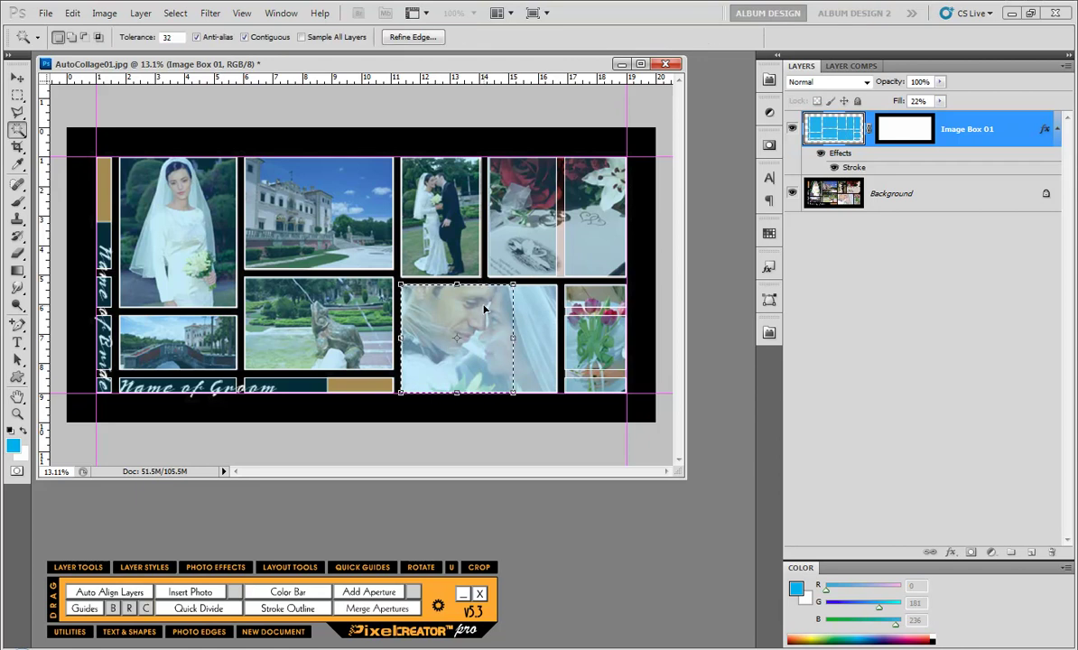
Stretch the left piece of the roses and rings aperture rightward over the unwanted vertical gap
left_click(533, 231)
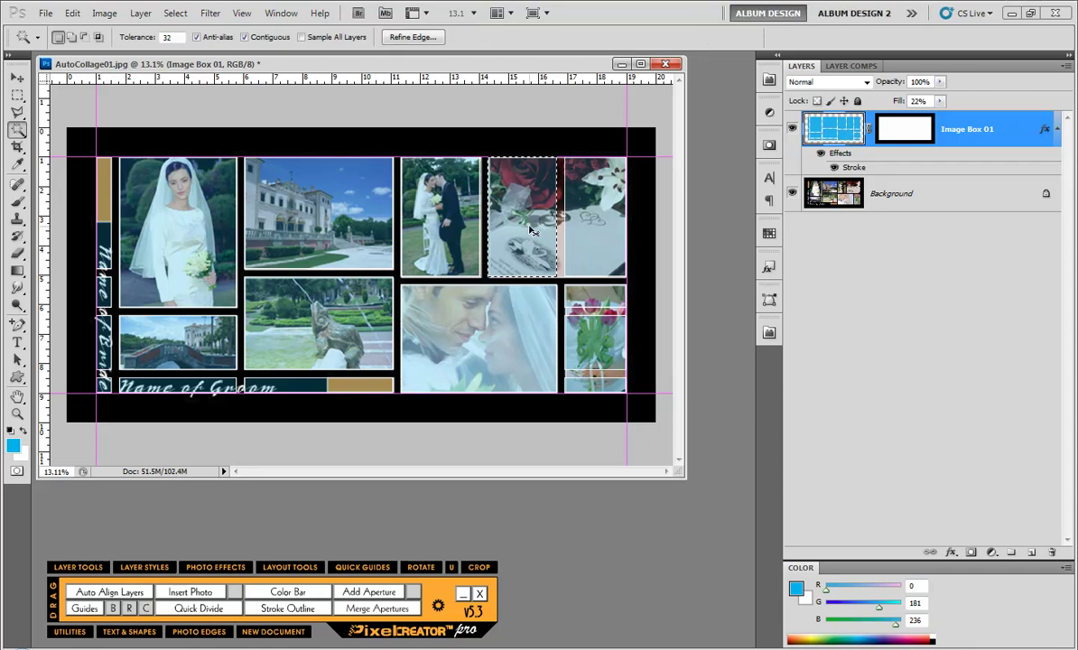
key("ctrl+t")
left_click_drag(558, 217, 625, 217)
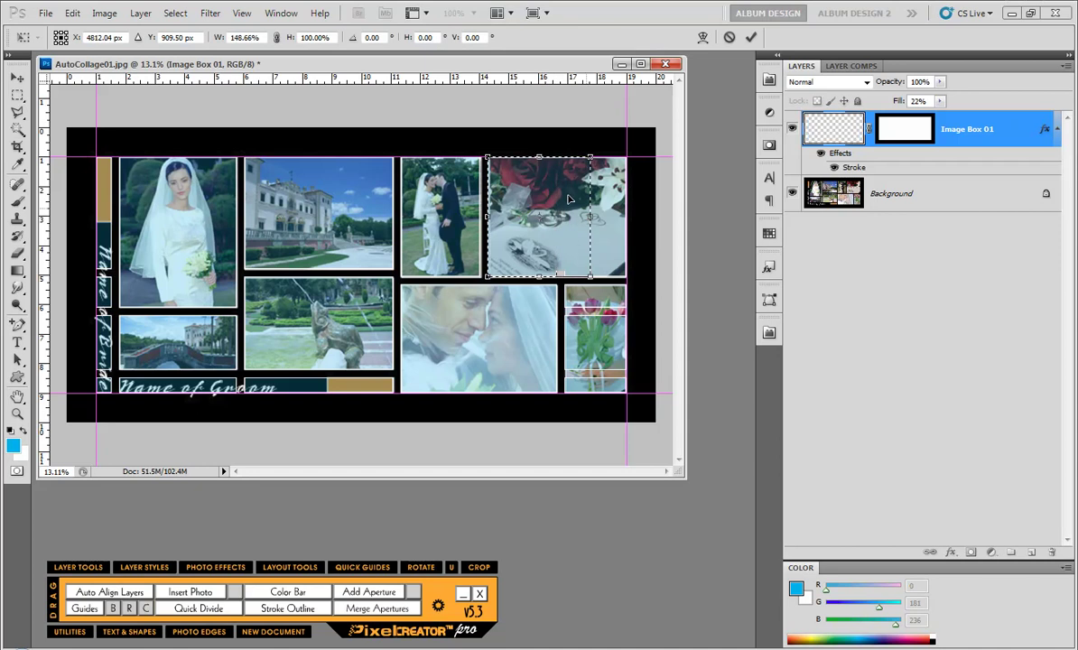
key("Return")
Stretch the top piece of the tulip bouquet aperture downward over its unwanted horizontal gaps
left_click(604, 303)
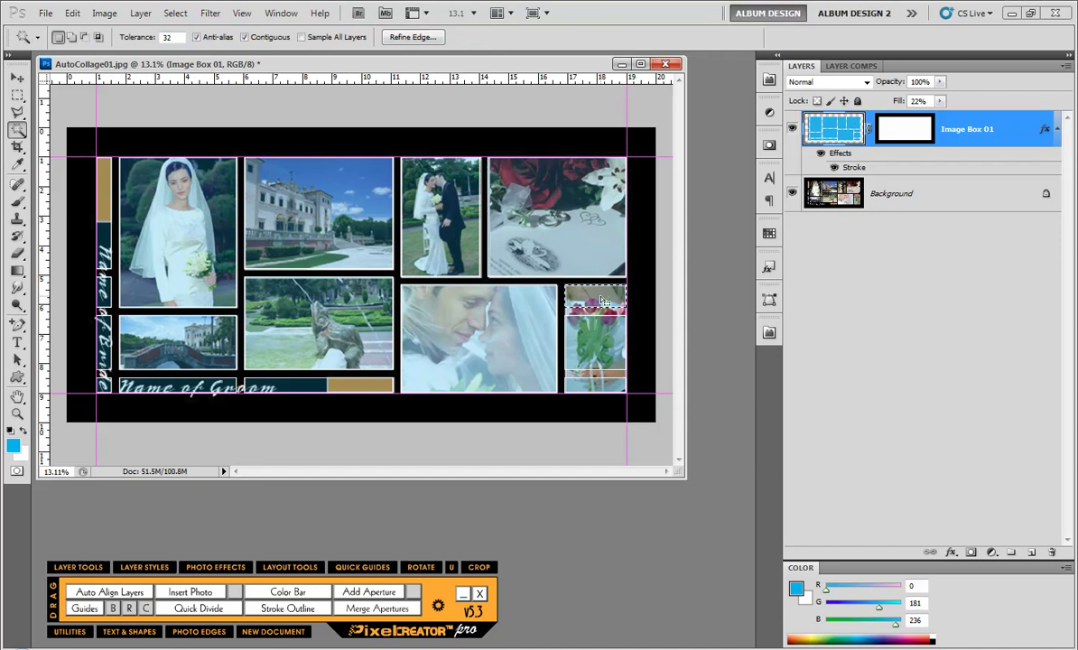
key("ctrl+t")
left_click_drag(596, 308, 597, 392)
key("Return")
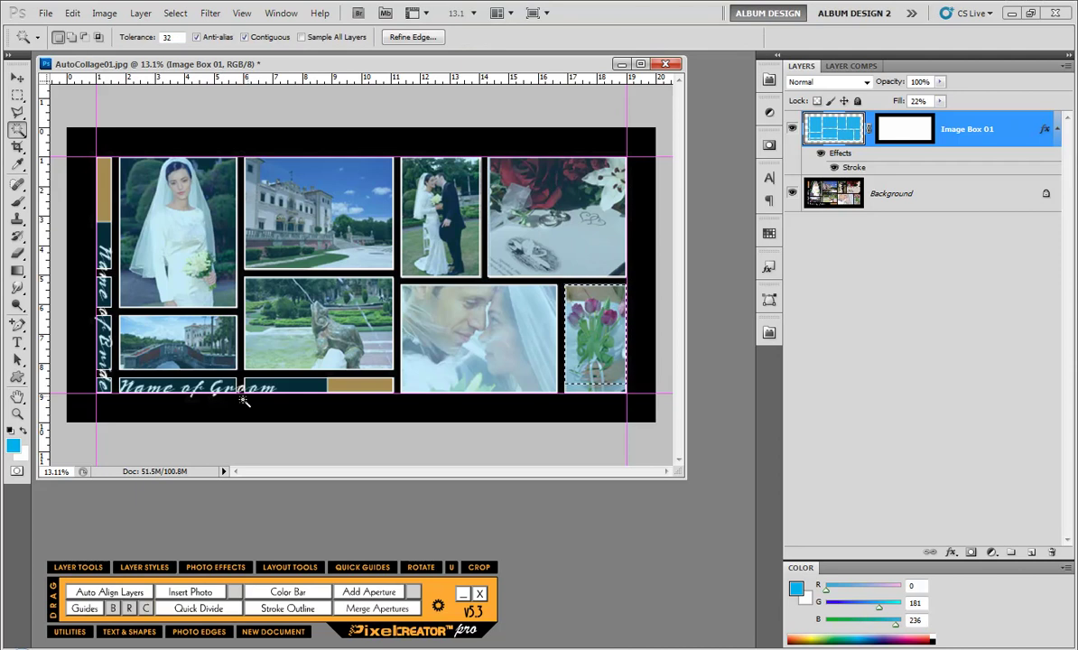
Delete the aperture pieces over the bride's and groom's names, and shrink the piece above the bride's name to the gold bar
left_click(191, 391)
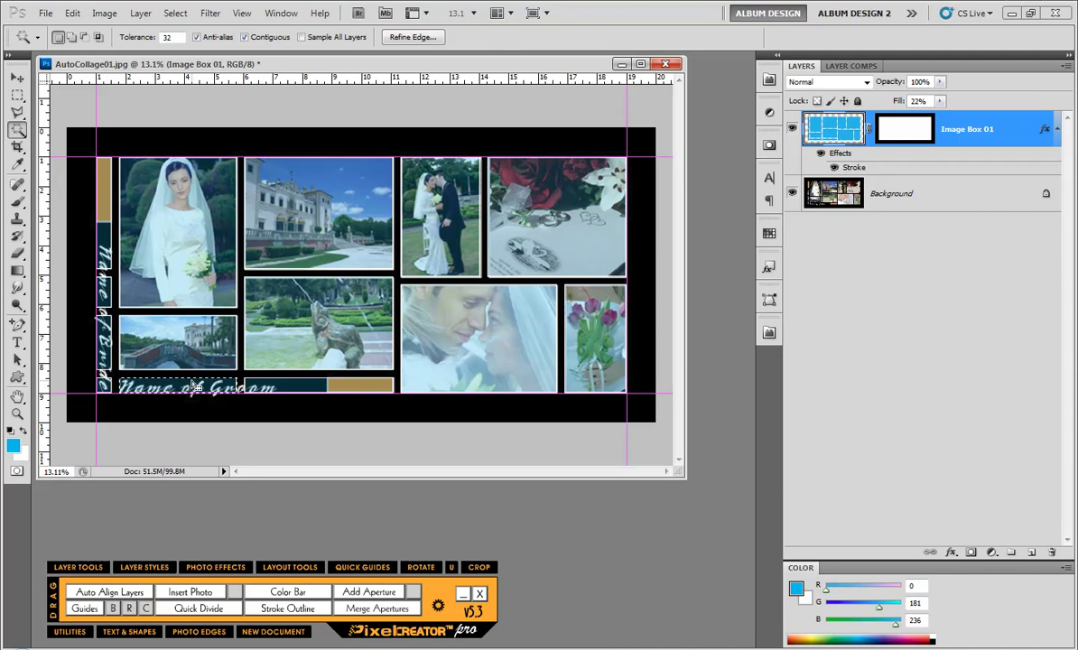
left_click(100, 365)
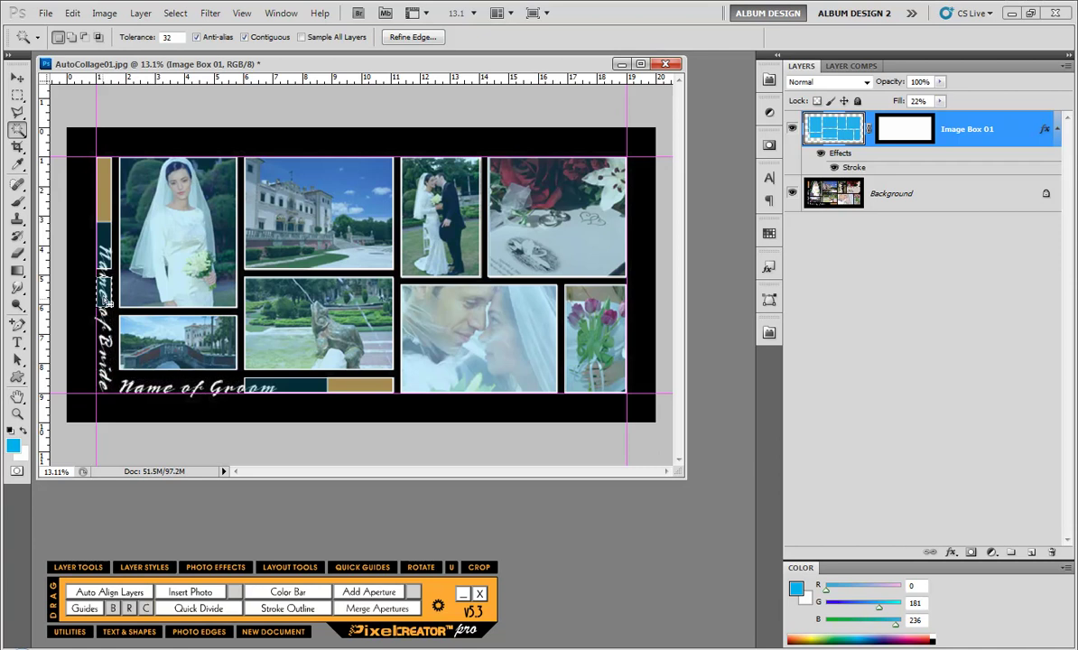
key("ctrl+t")
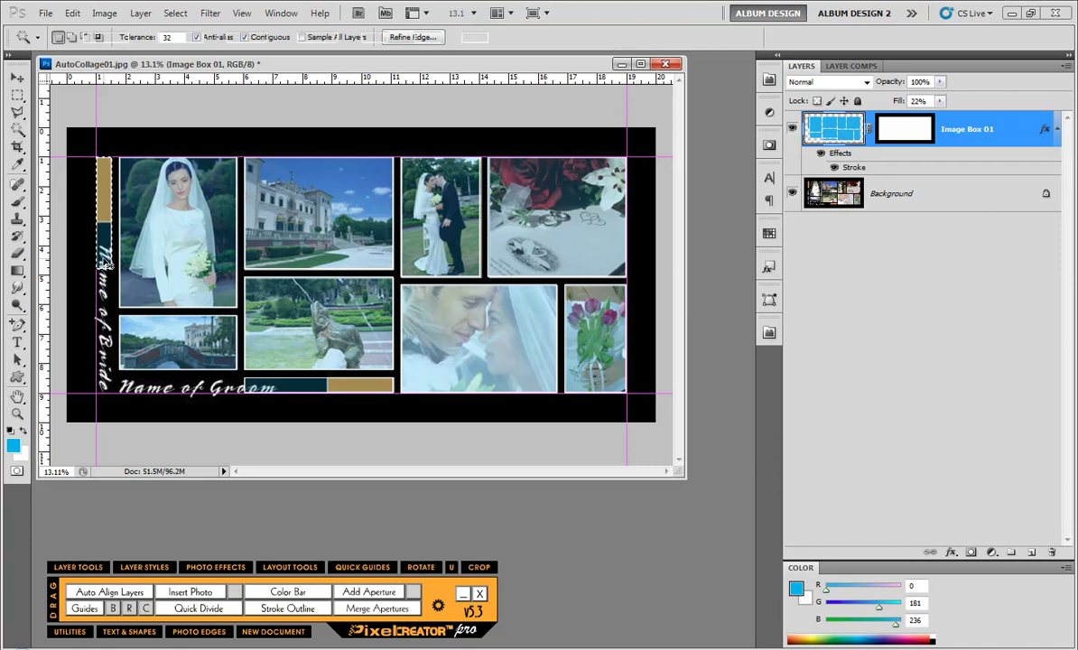
left_click_drag(105, 268, 113, 226)
key("Return")
key("w")
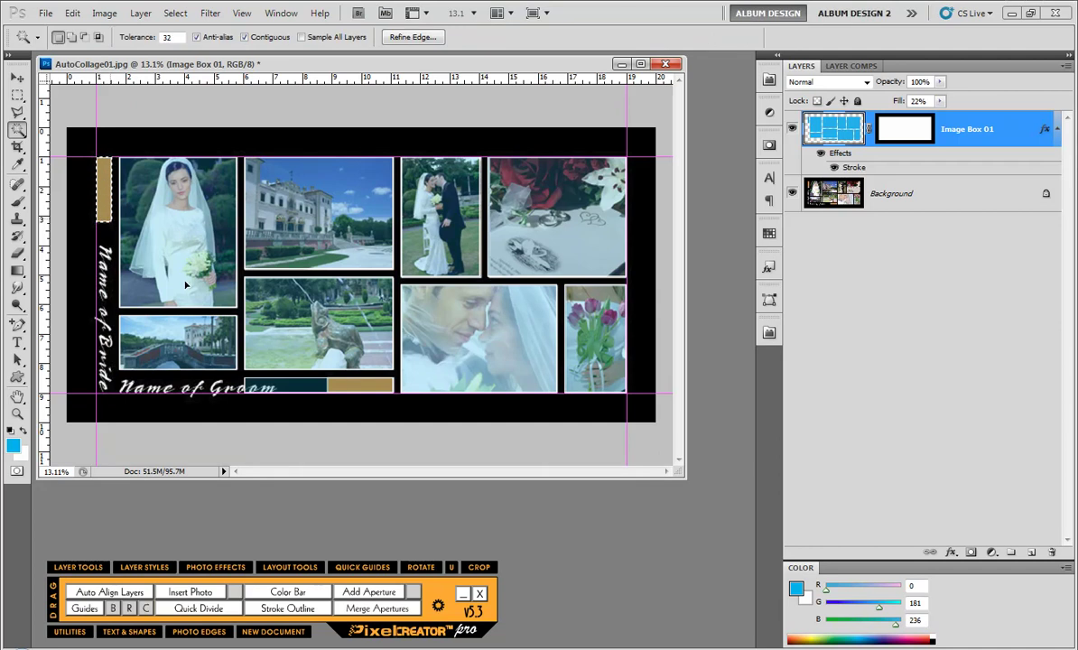
Shrink the remaining aperture piece beside the groom's name from its left edge to match the gold bar
left_click(338, 386)
key("ctrl+t")
left_click_drag(246, 387, 352, 387)
key("Return")
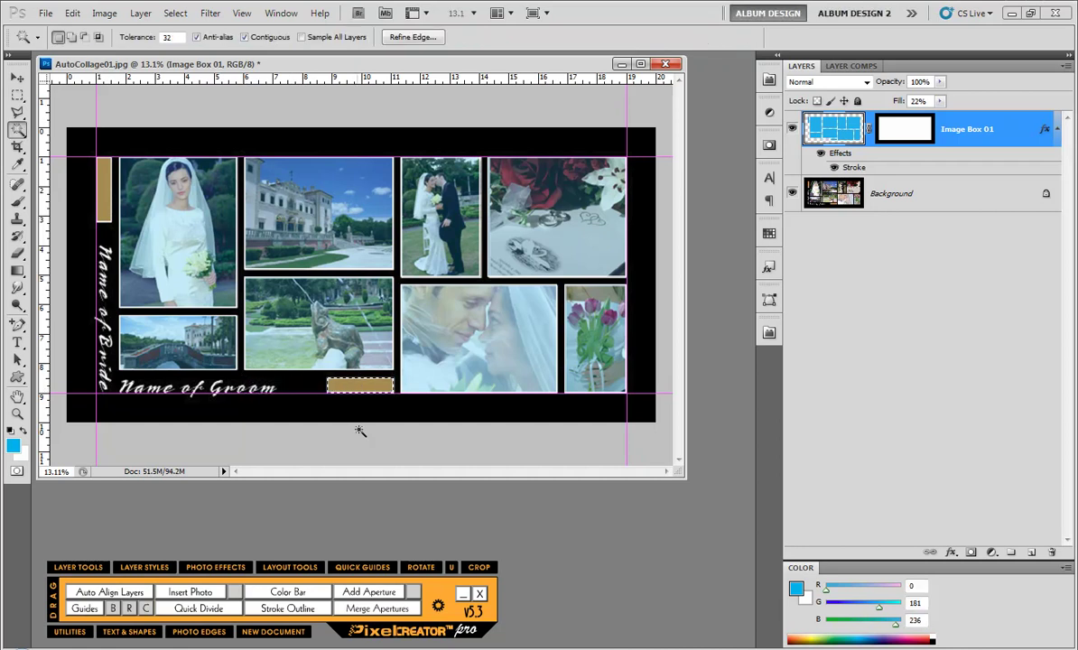
Set the Image Box 01 layer's fill to 100% and deselect
left_click(941, 101)
left_click_drag(992, 119, 1004, 118)
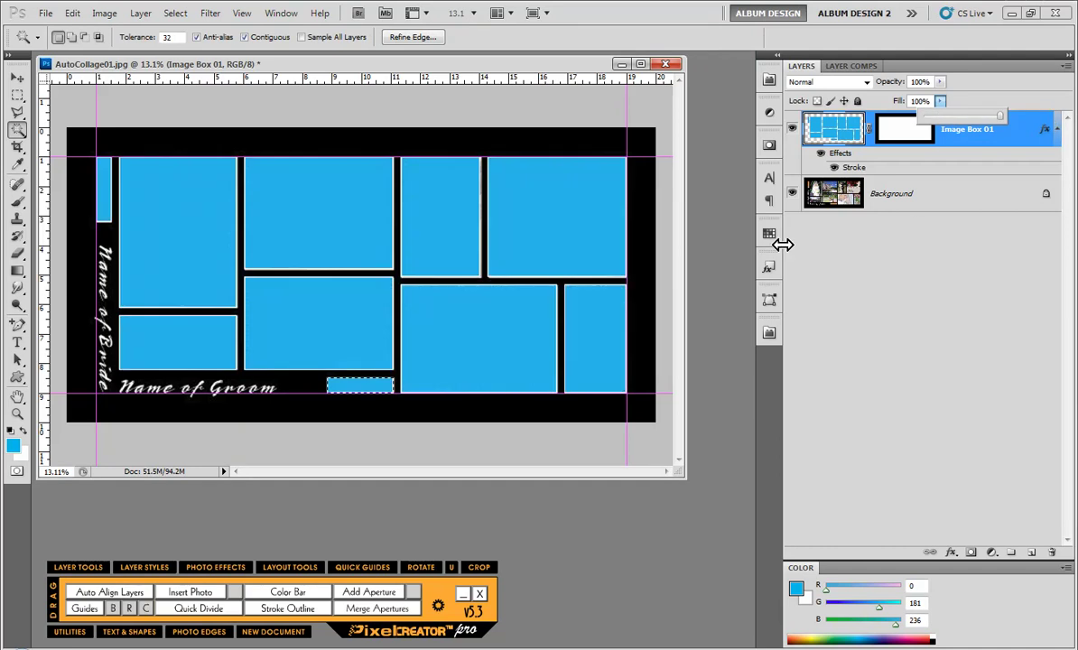
key("ctrl+d")
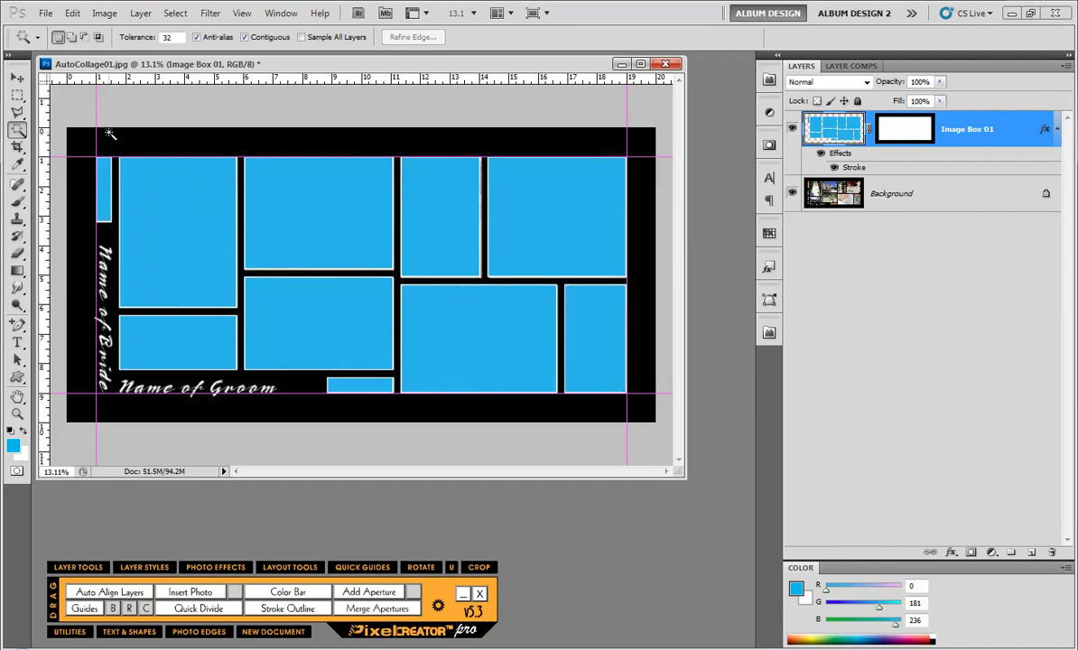
Clear the guides, split the divided image box into separate shape layers, and select the Image Box 03 vector mask
left_click(144, 567)
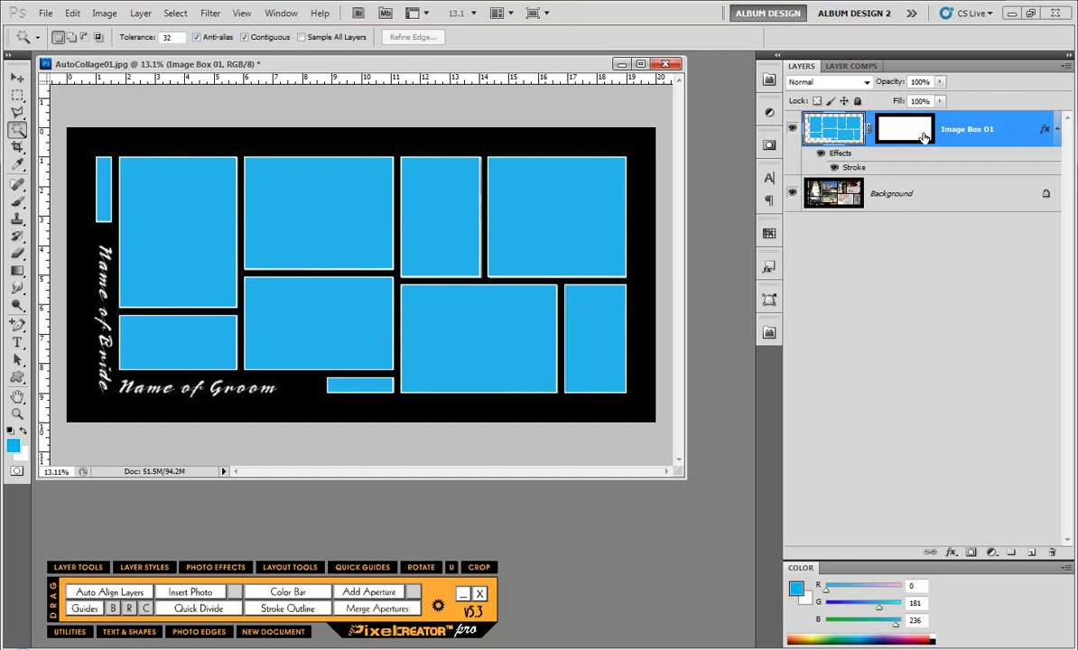
left_click(415, 594)
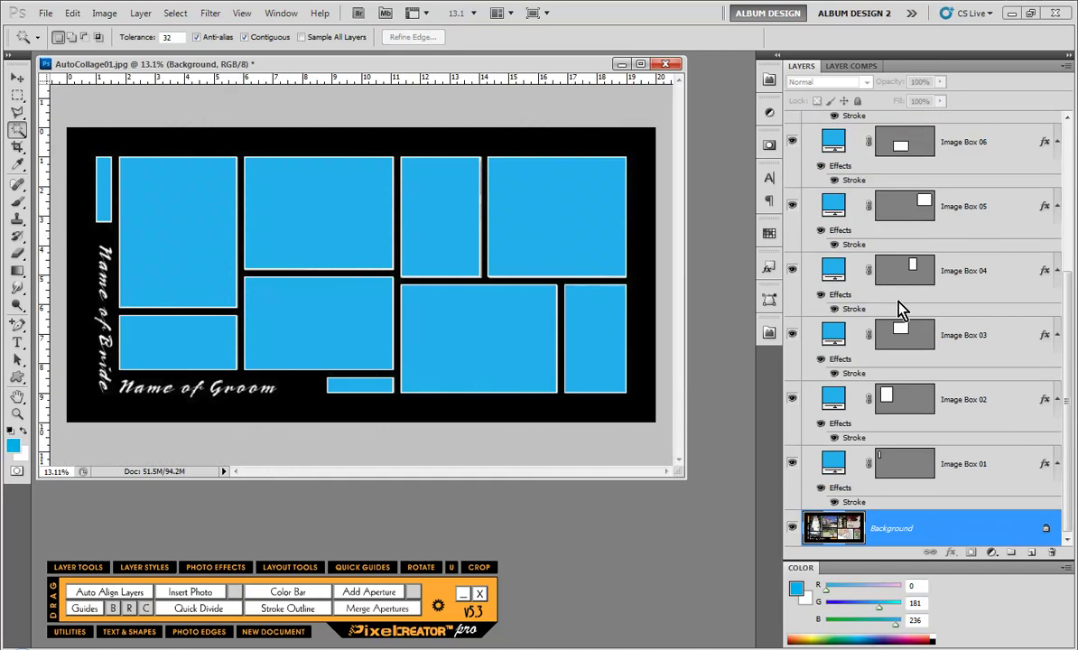
left_click(897, 285)
left_click(892, 336)
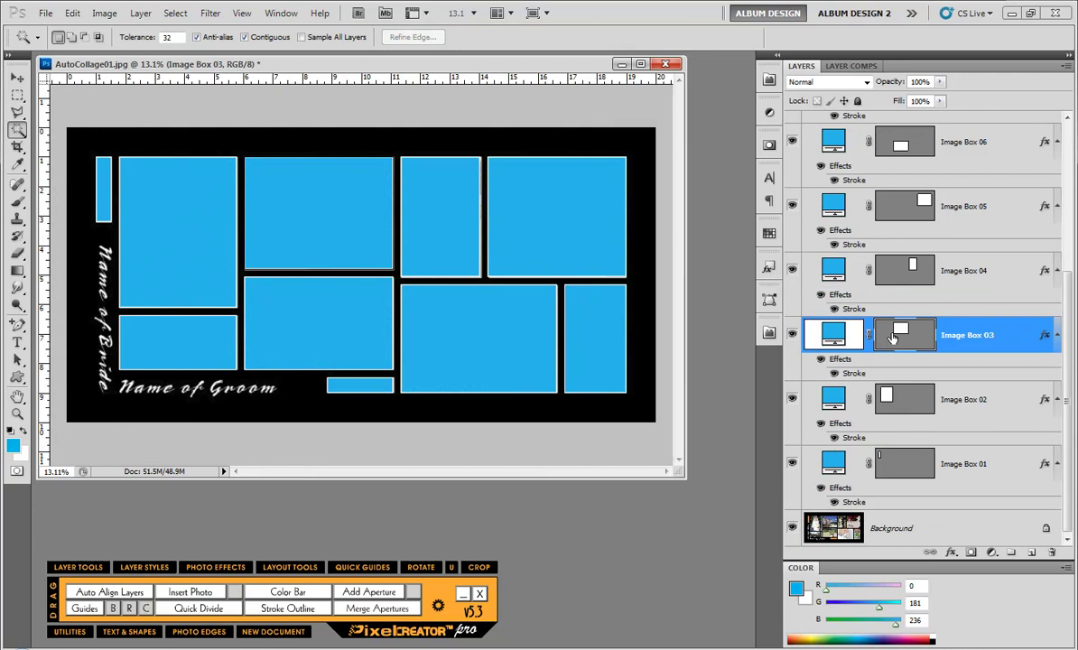
Check the boxes with the Background layer hidden, show it again, and fill it with the default black foreground colour
left_click(793, 528)
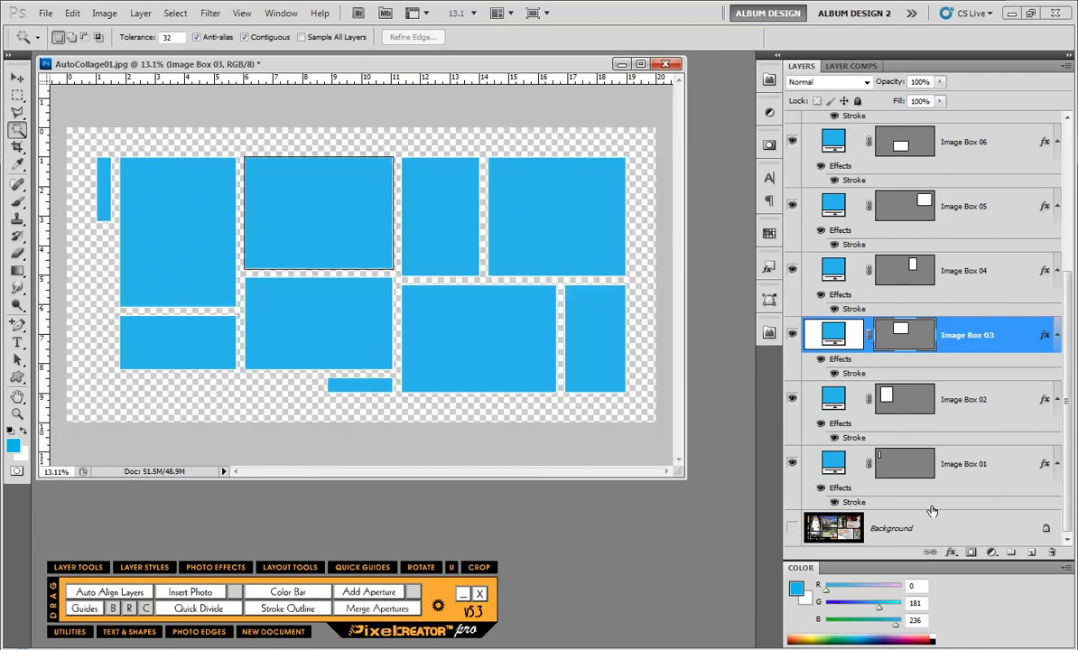
left_click(838, 531)
left_click(793, 528)
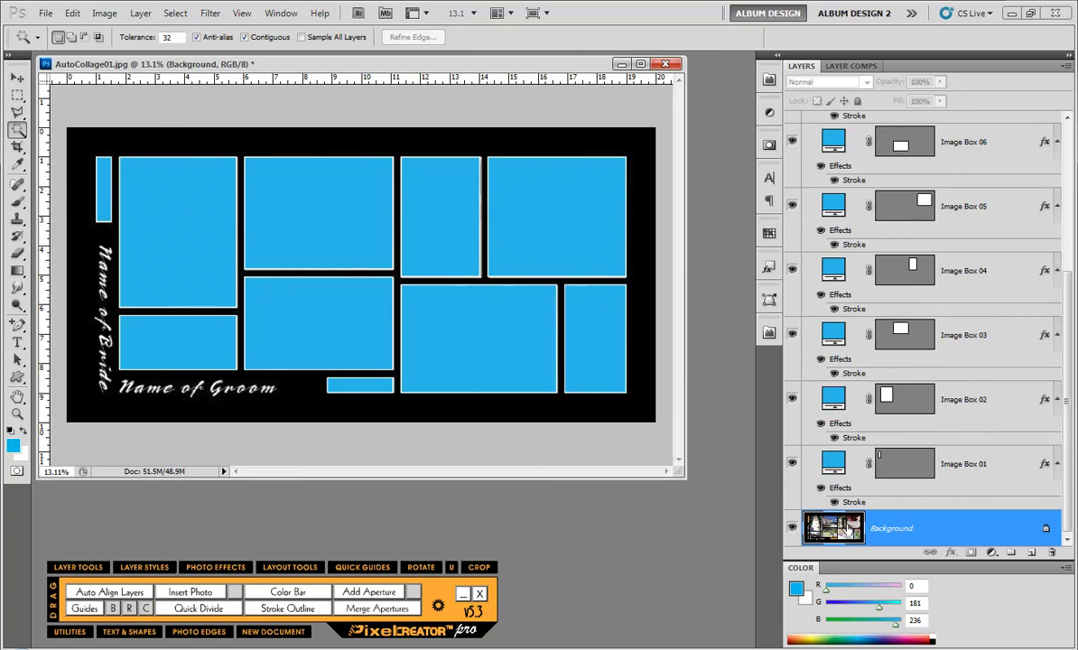
key("d")
key("alt+BackSpace")
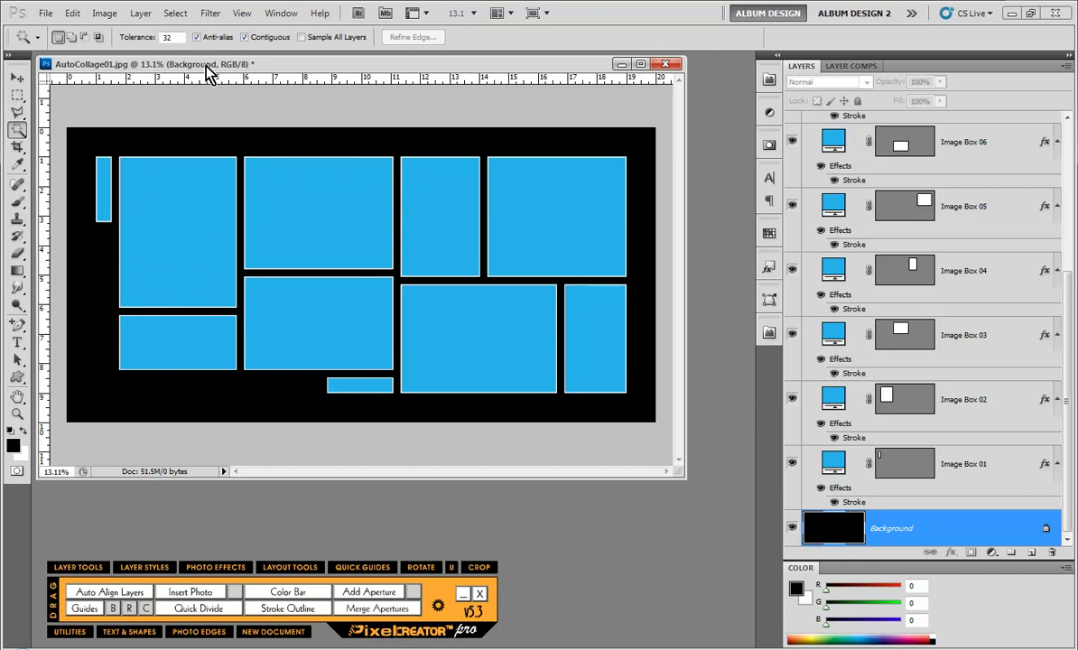
left_click_drag(207, 67, 216, 75)
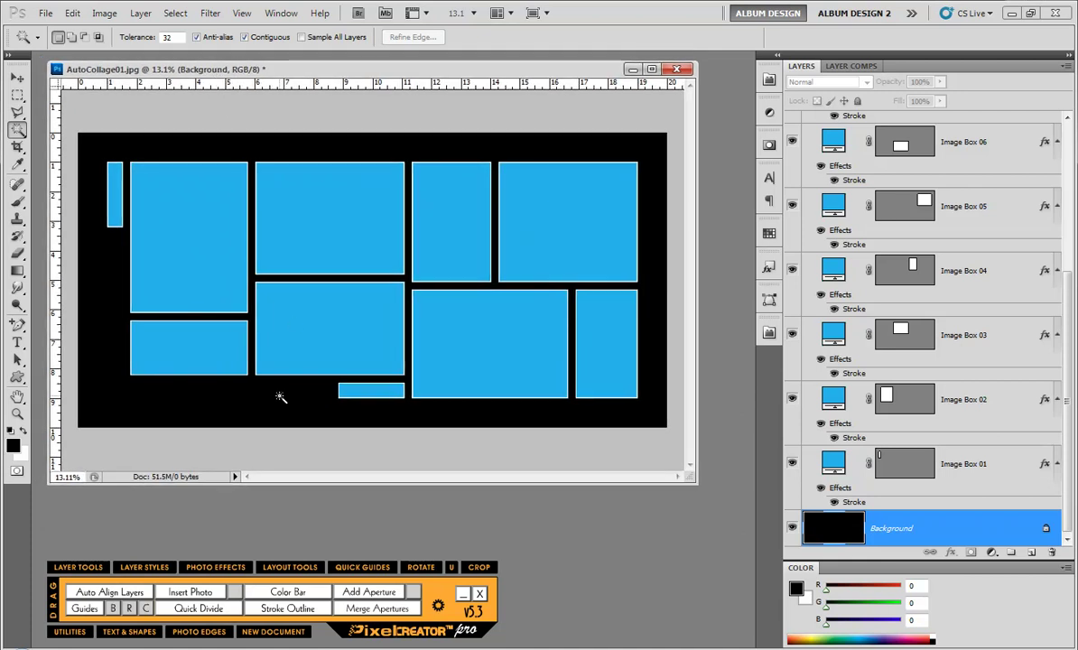
Select the two stacked left-page apertures, Image Box 02 and Image Box 09, with the Move tool and merge them
left_click(17, 79)
left_click(180, 218)
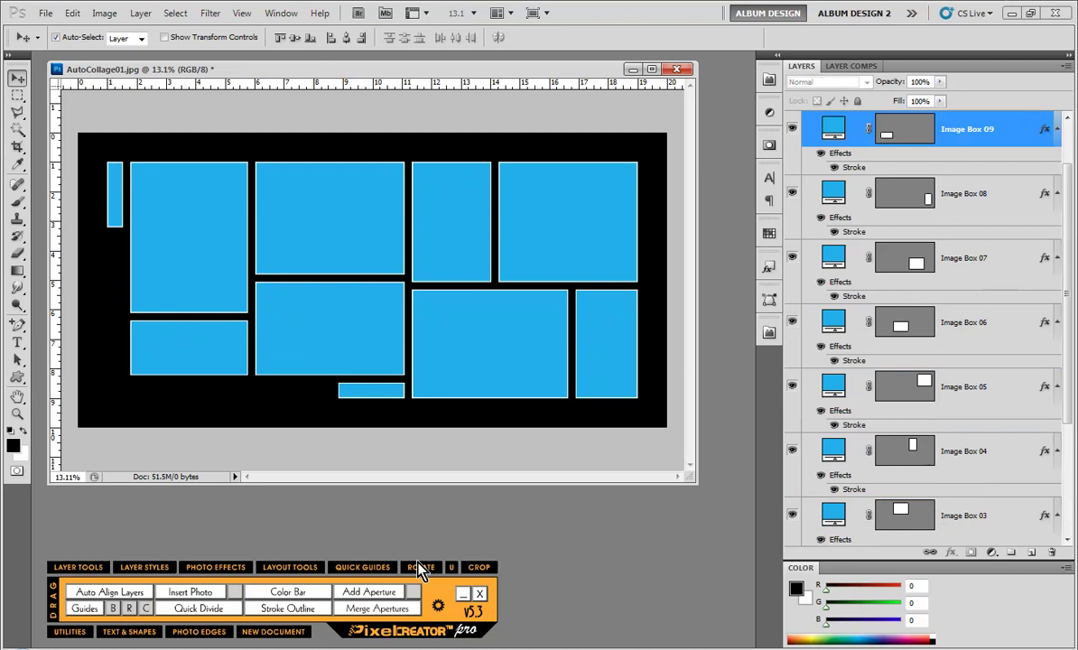
left_click(378, 609)
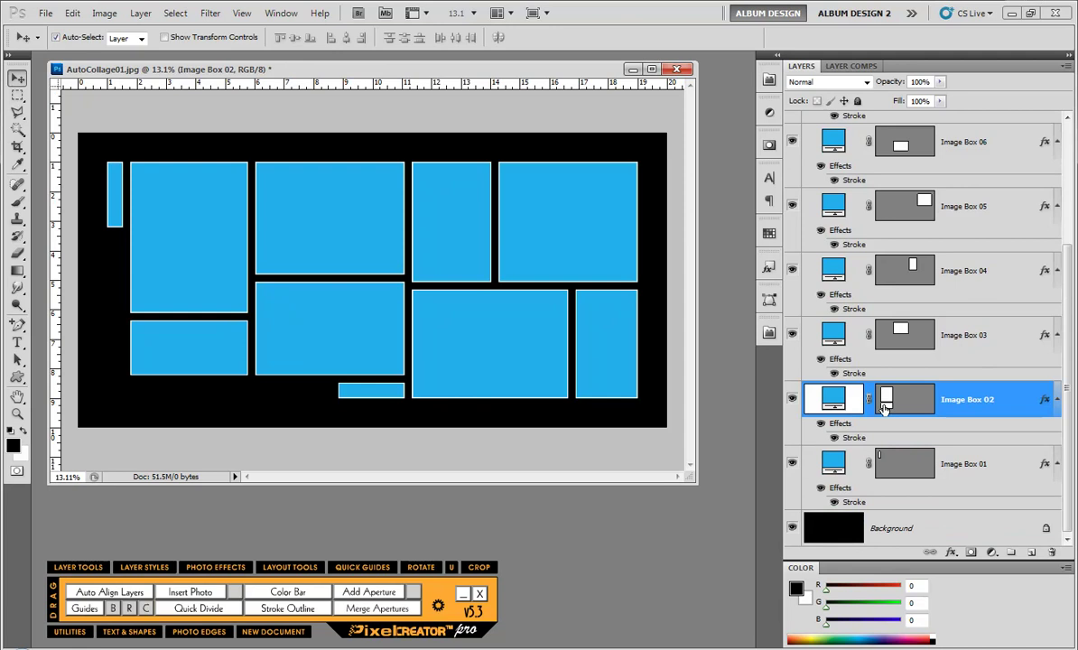
Define the merged Image Box 02 vector mask as a custom shape named Shape 02
left_click(897, 403)
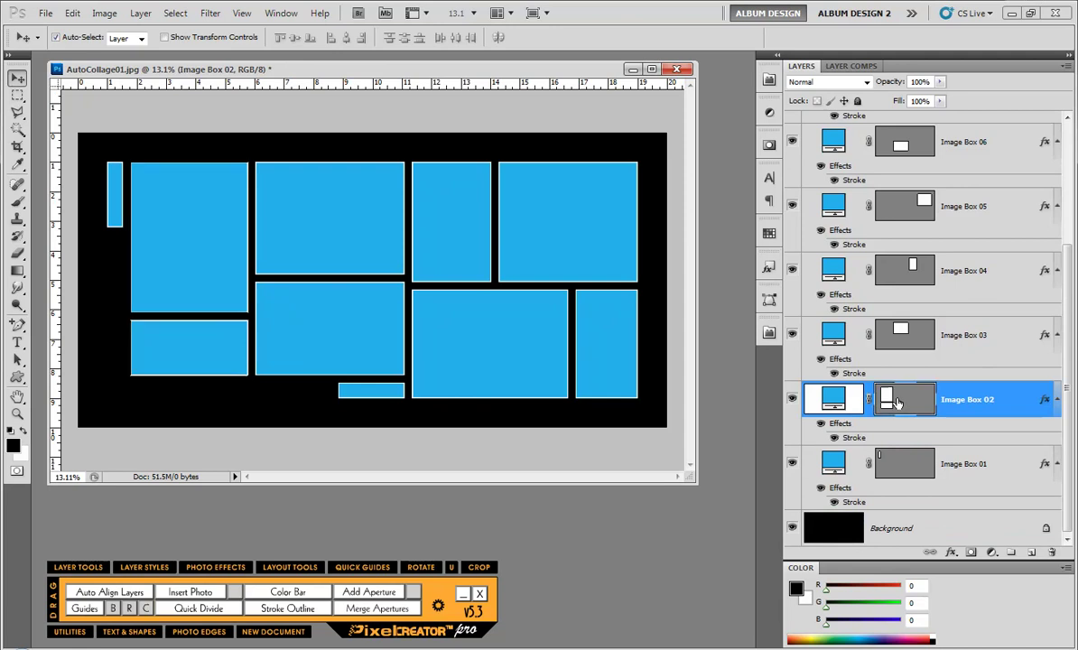
left_click(73, 13)
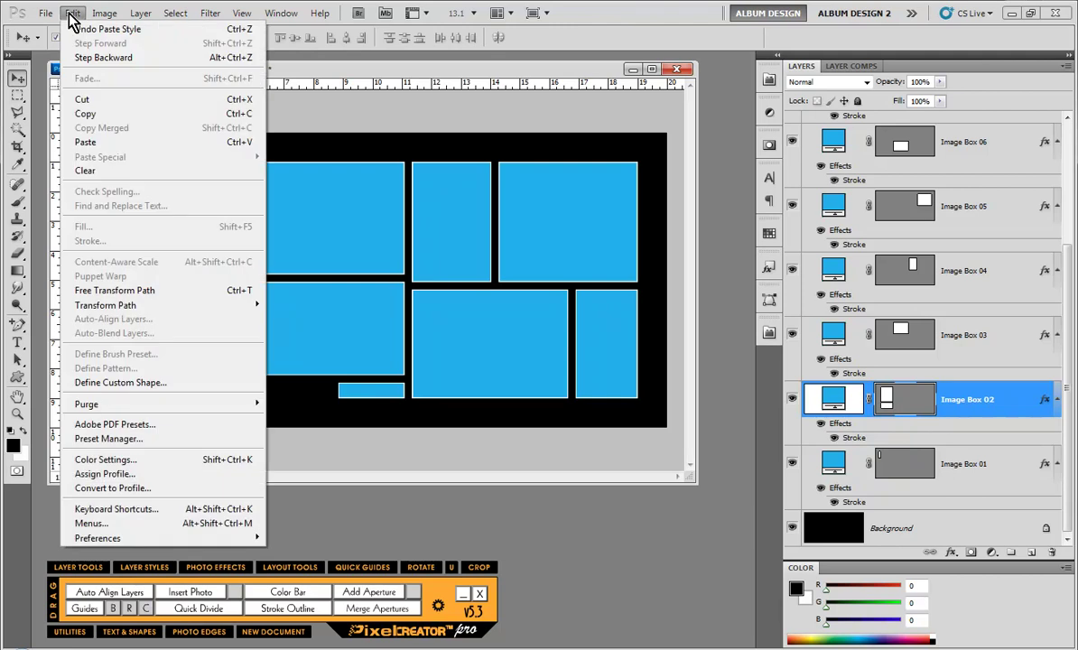
left_click(181, 383)
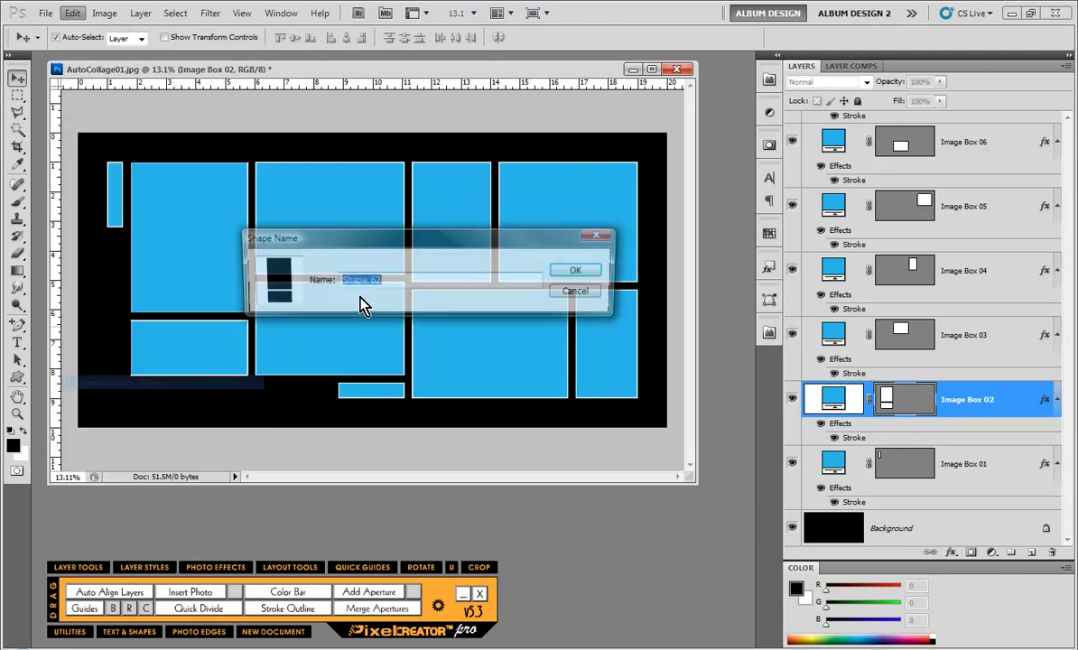
left_click(571, 272)
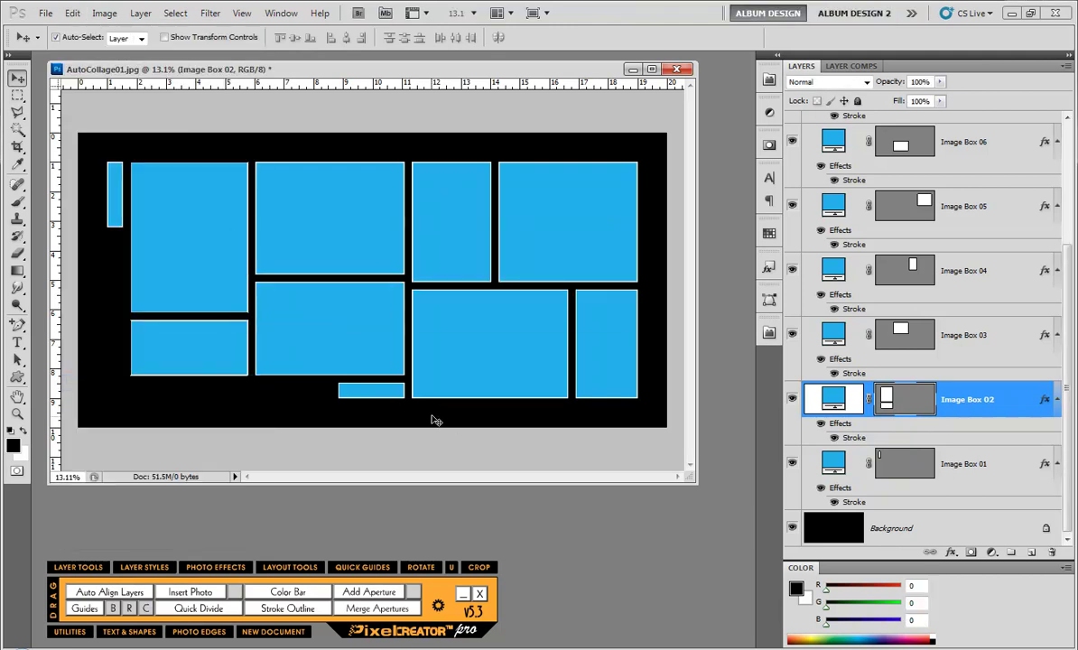
Select the two lower right-page apertures, Image Box 07 and Image Box 08, and merge them into one aperture
left_click(456, 271)
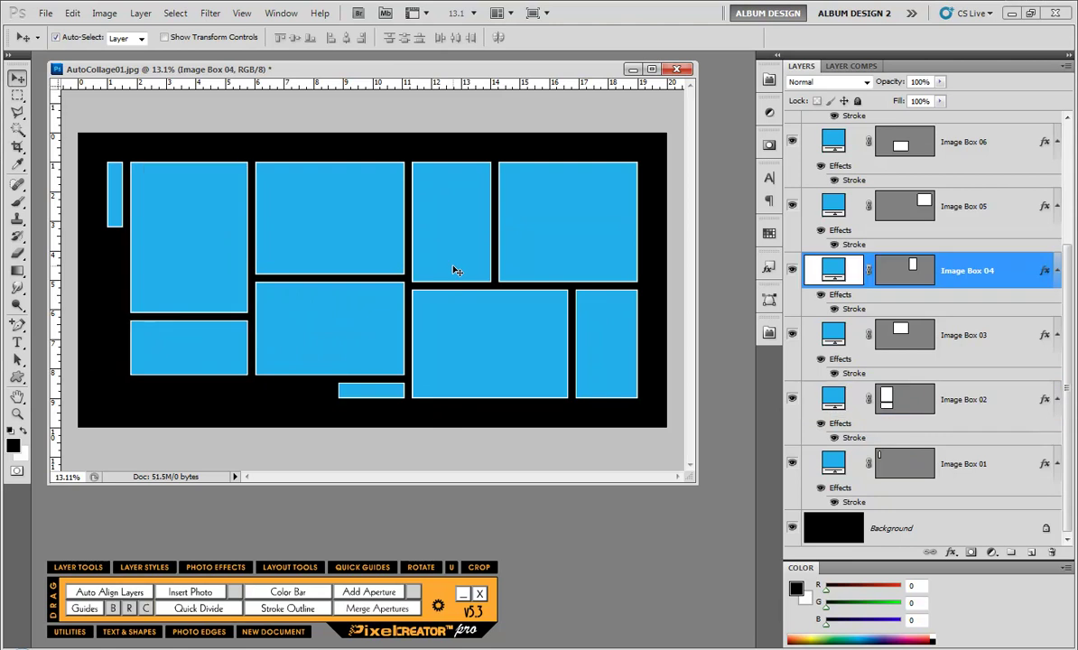
left_click(494, 338)
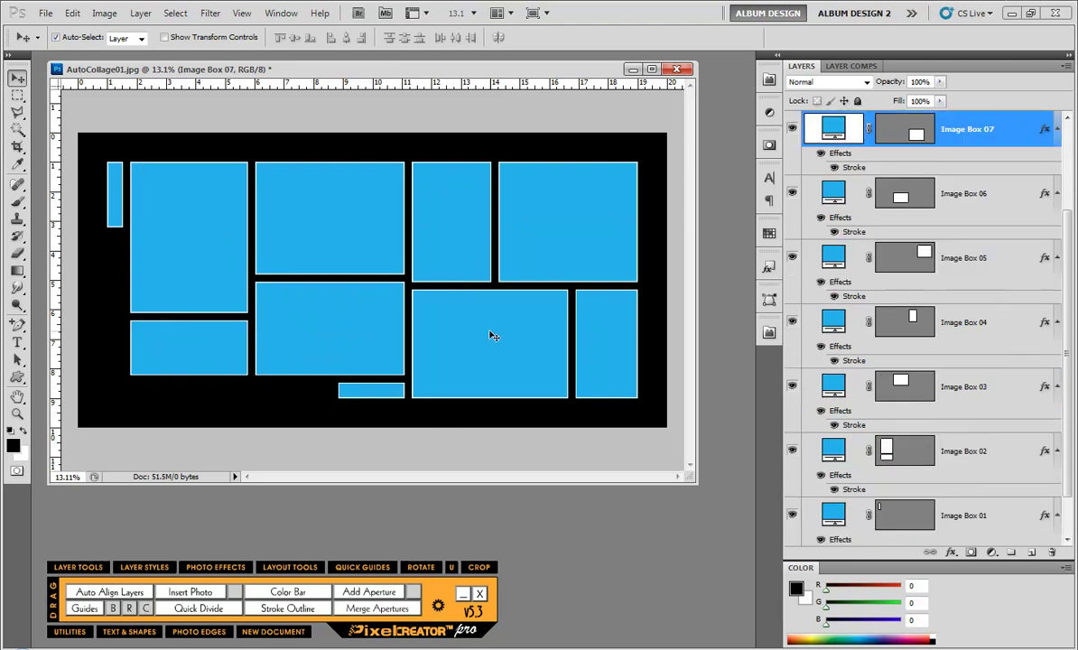
left_click(597, 335, "shift")
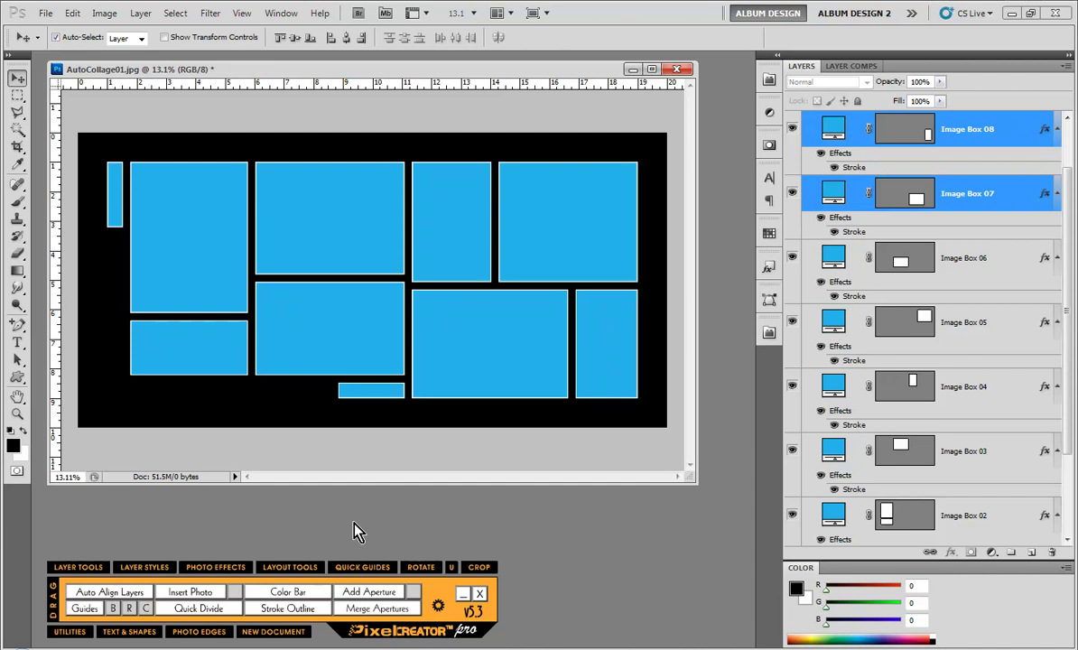
left_click(379, 609)
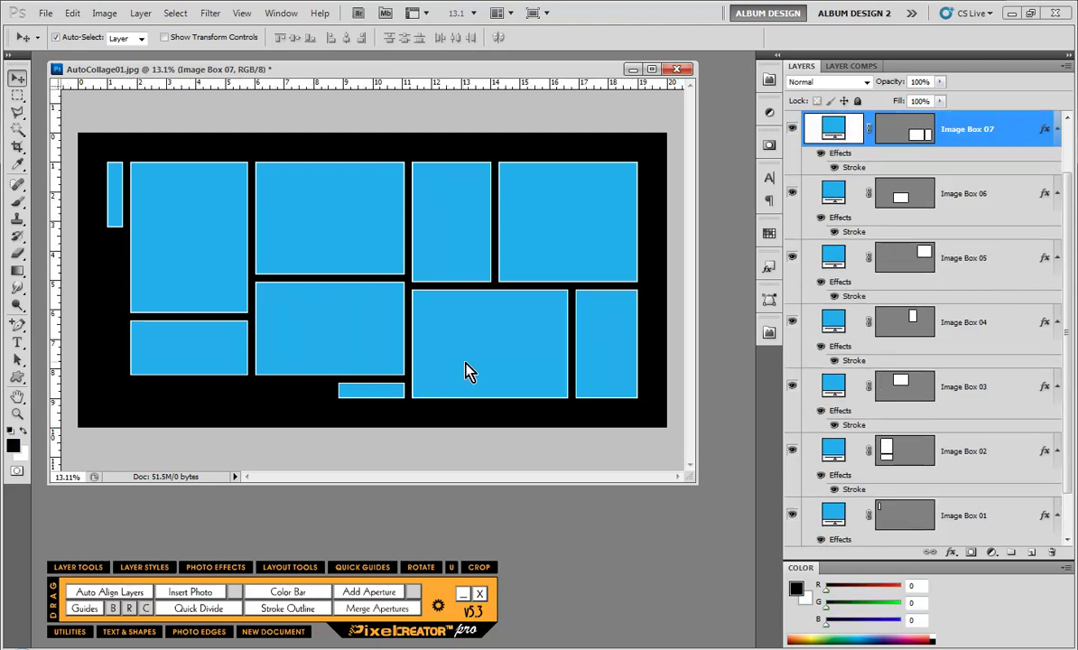
Define the merged Image Box 07 vector mask as a custom shape named Shape 63
left_click(894, 133)
left_click(74, 13)
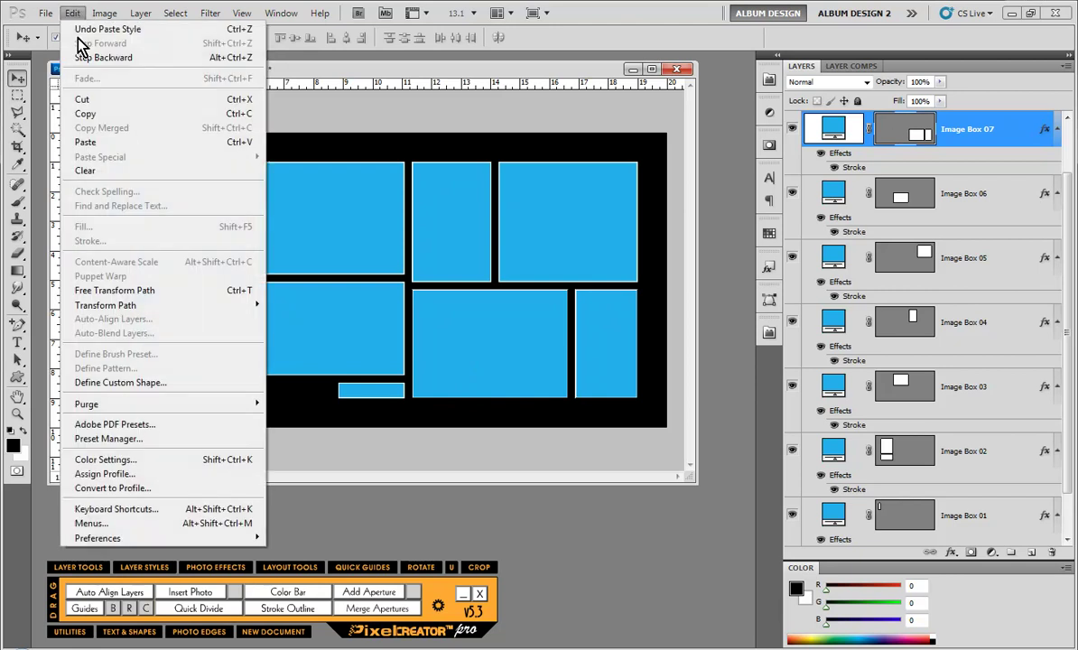
left_click(160, 382)
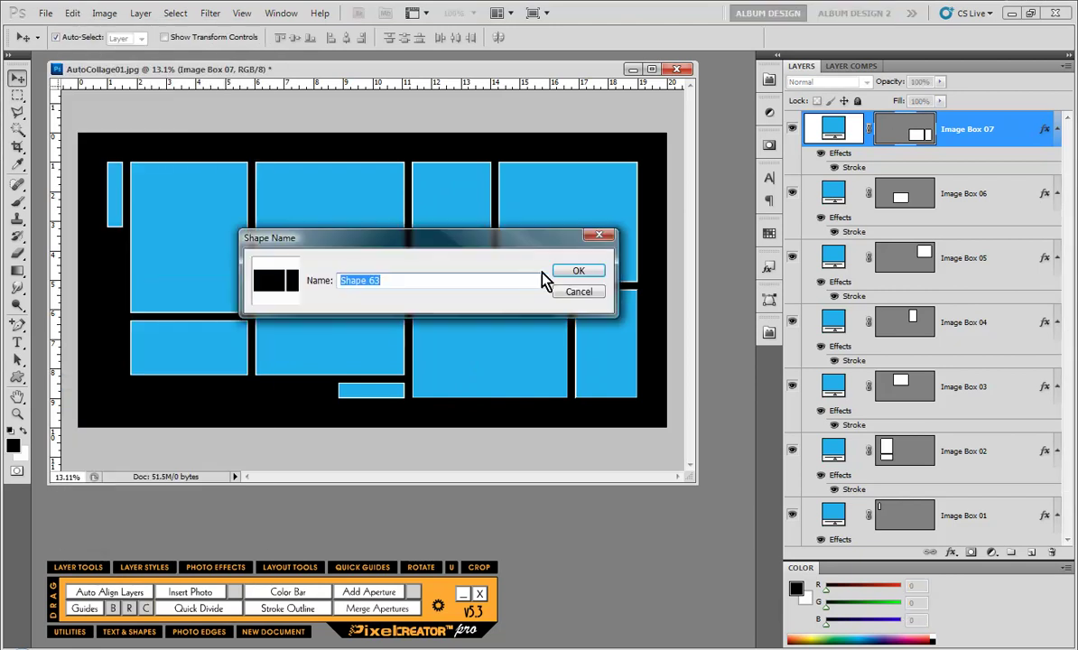
left_click(567, 271)
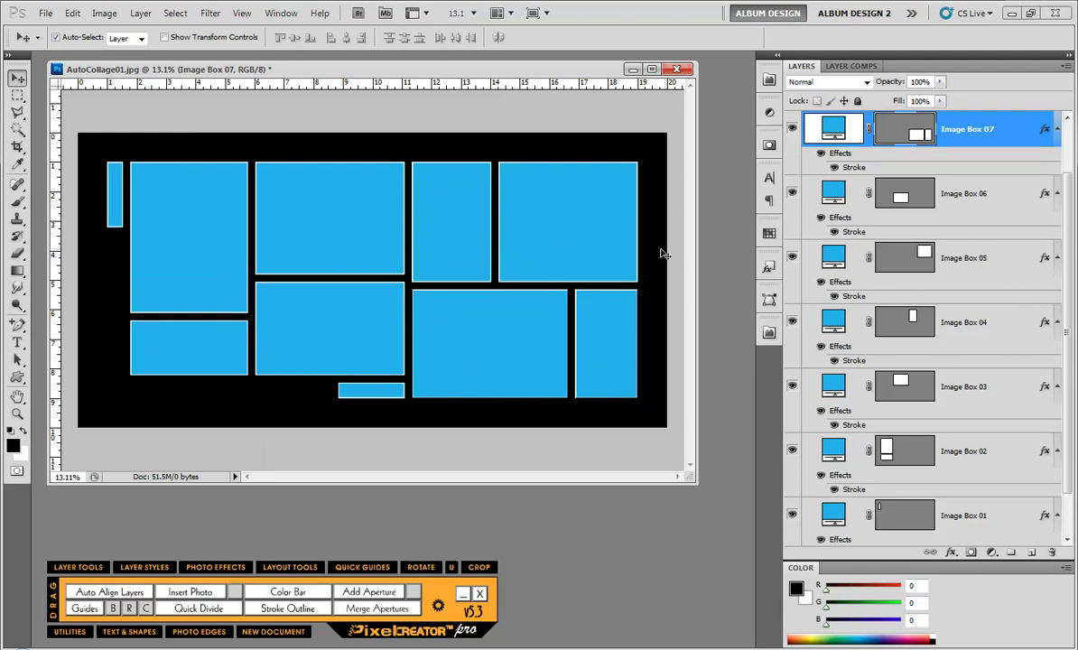
Merge the two upper right-page apertures, Image Box 04 and Image Box 05, and define the result as a custom shape
left_click(470, 229)
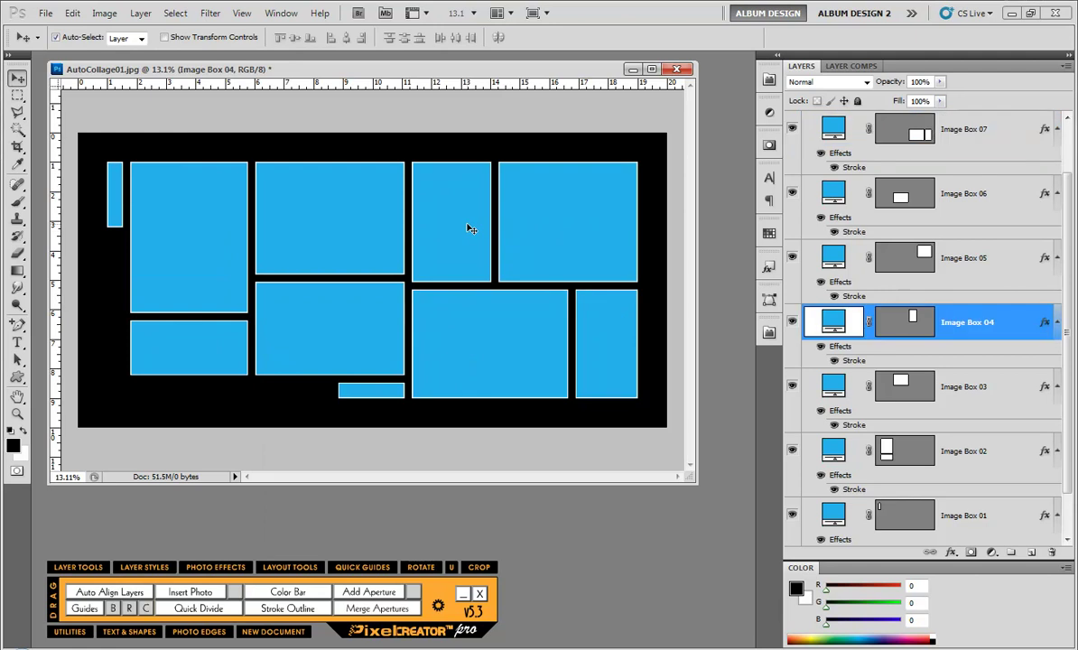
left_click(554, 217, "shift")
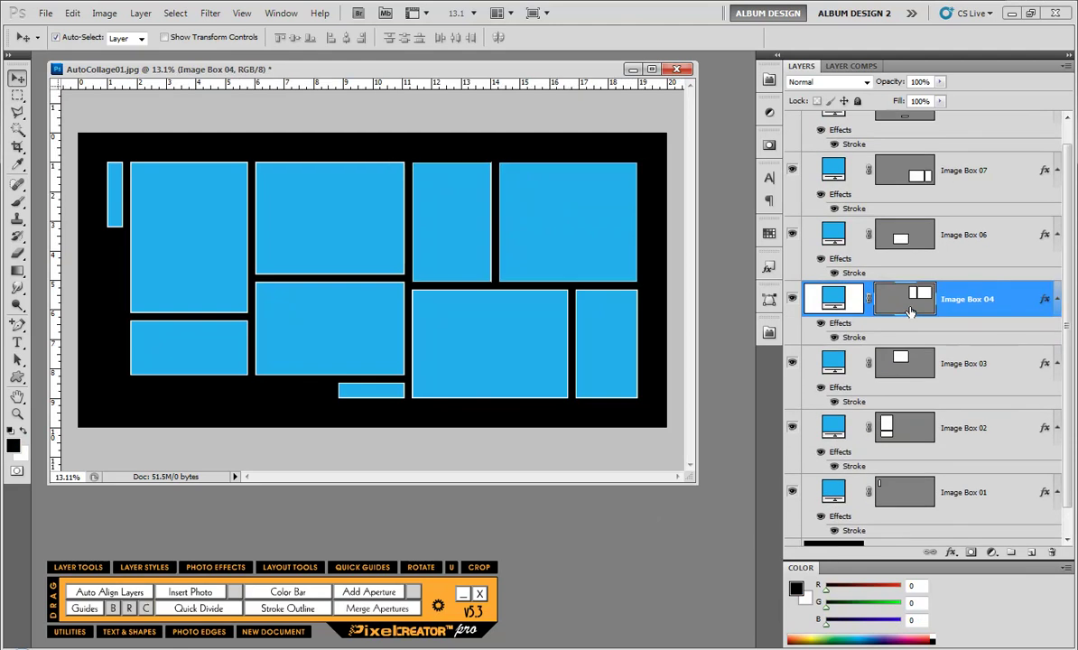
left_click(72, 13)
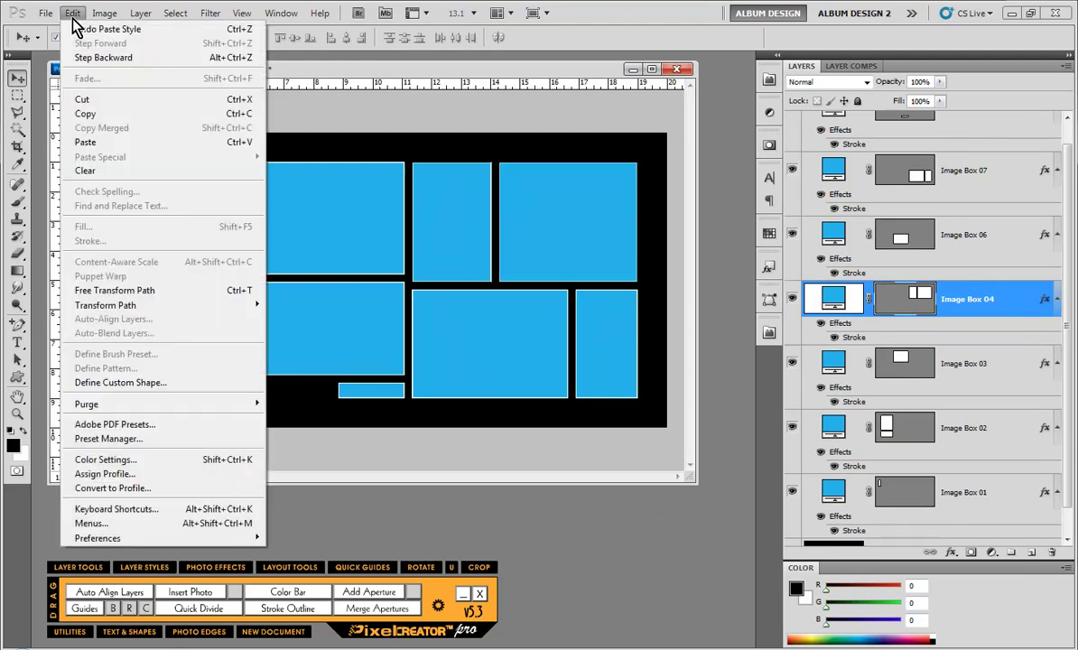
left_click(186, 385)
left_click(580, 275)
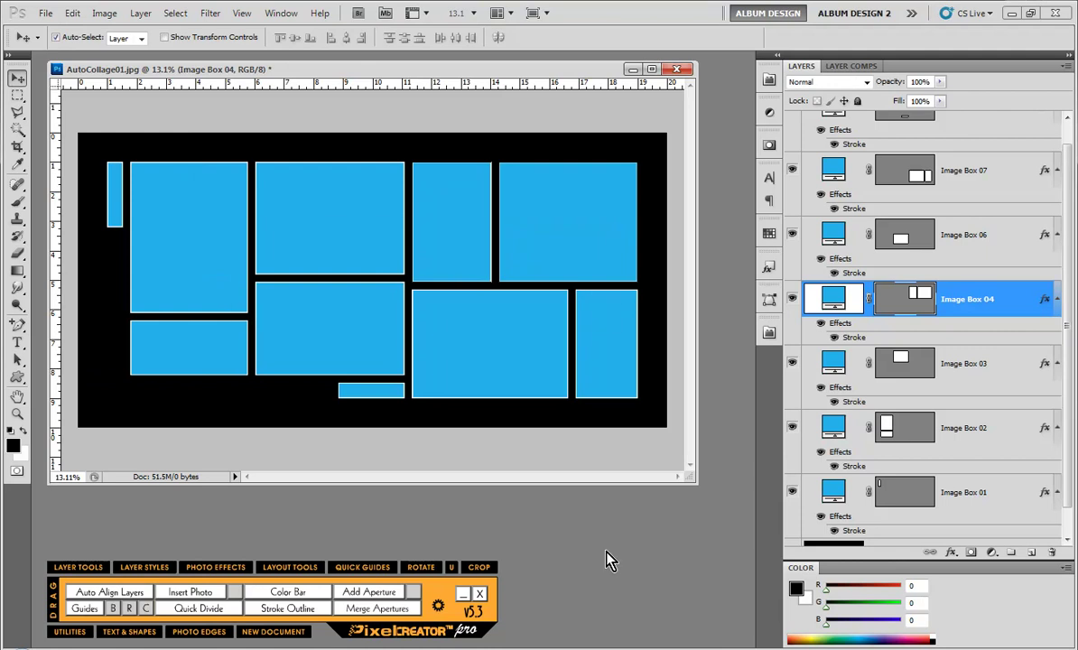
Merge all four right-page apertures into Image Box 04 and define its vector mask as a custom shape
left_click(655, 231)
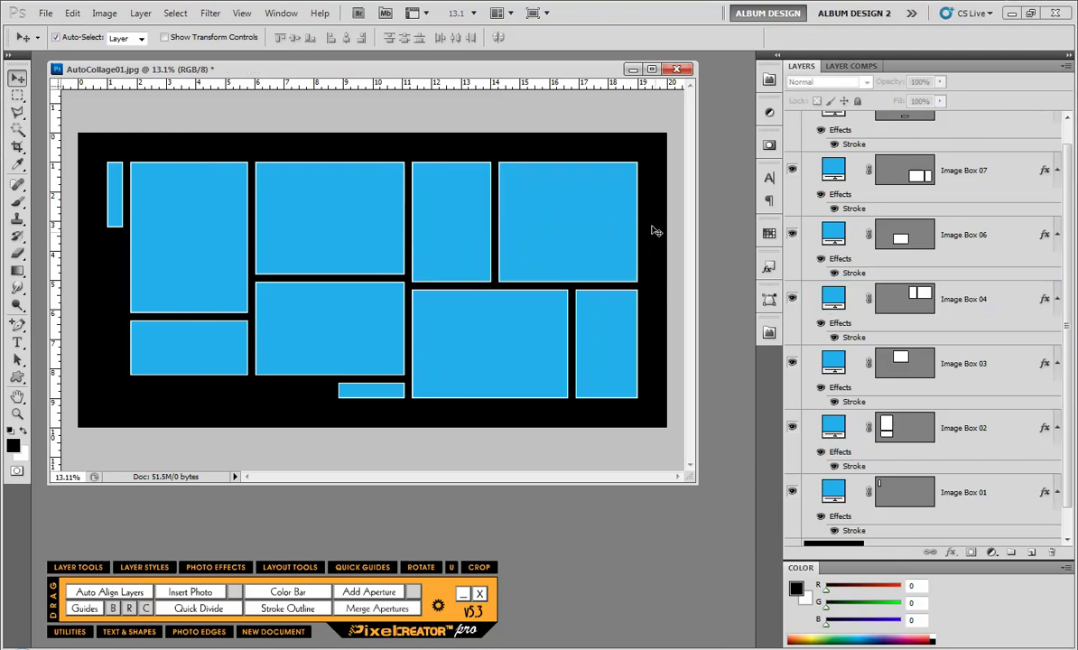
left_click_drag(650, 219, 460, 331)
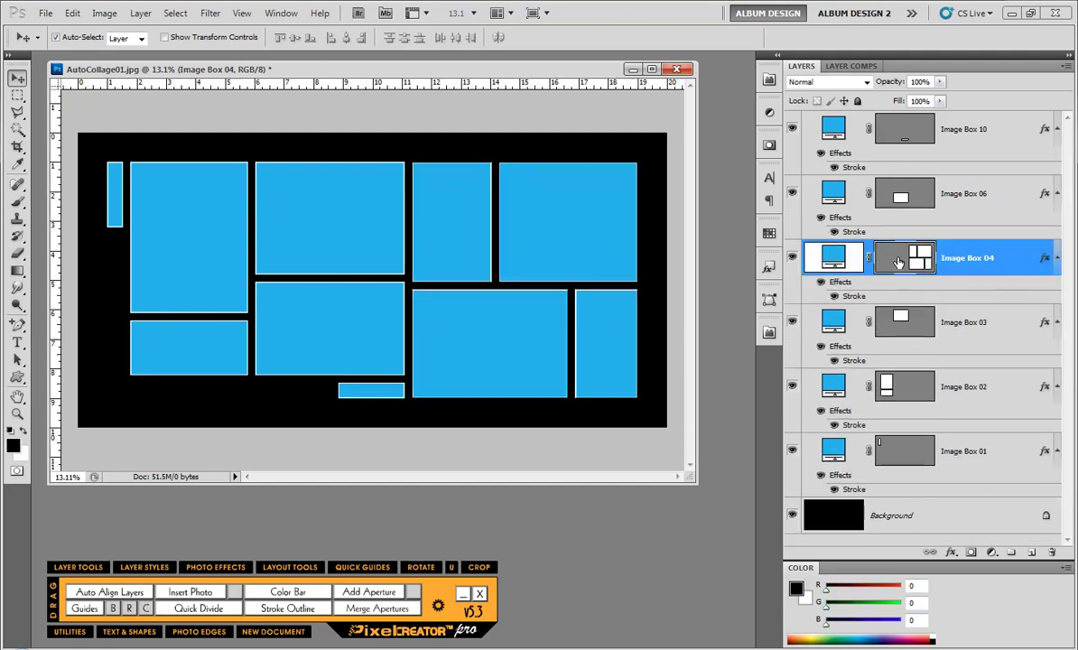
left_click(74, 14)
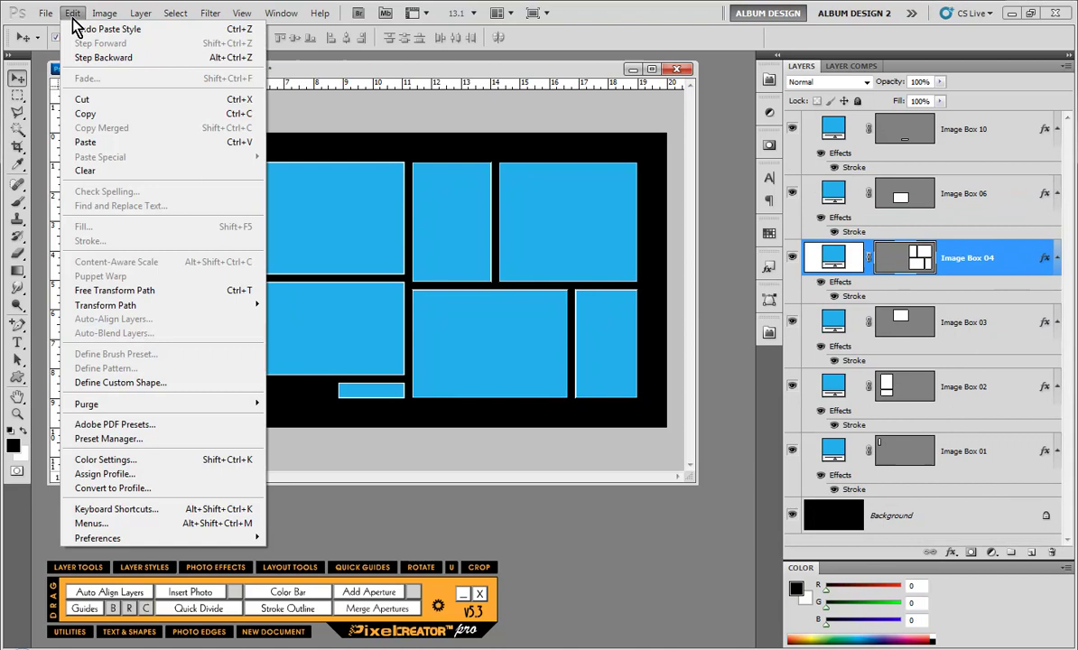
left_click(149, 382)
left_click(569, 273)
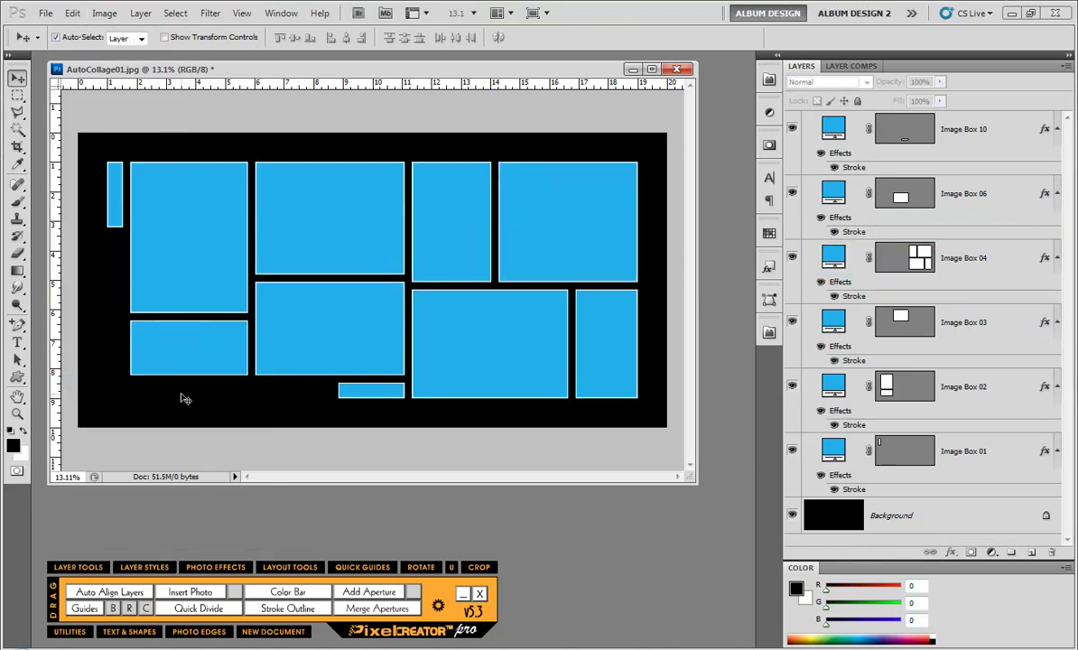
Merge the four large left-page apertures into Image Box 02 and define its vector mask as a custom shape
left_click_drag(181, 145, 303, 312)
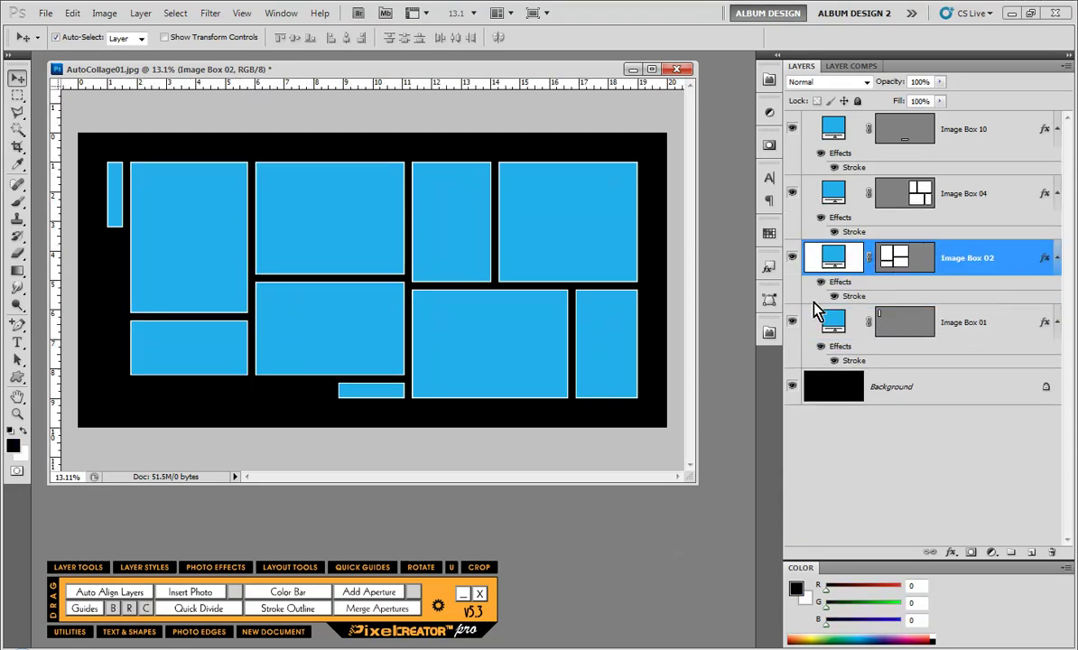
left_click(906, 264)
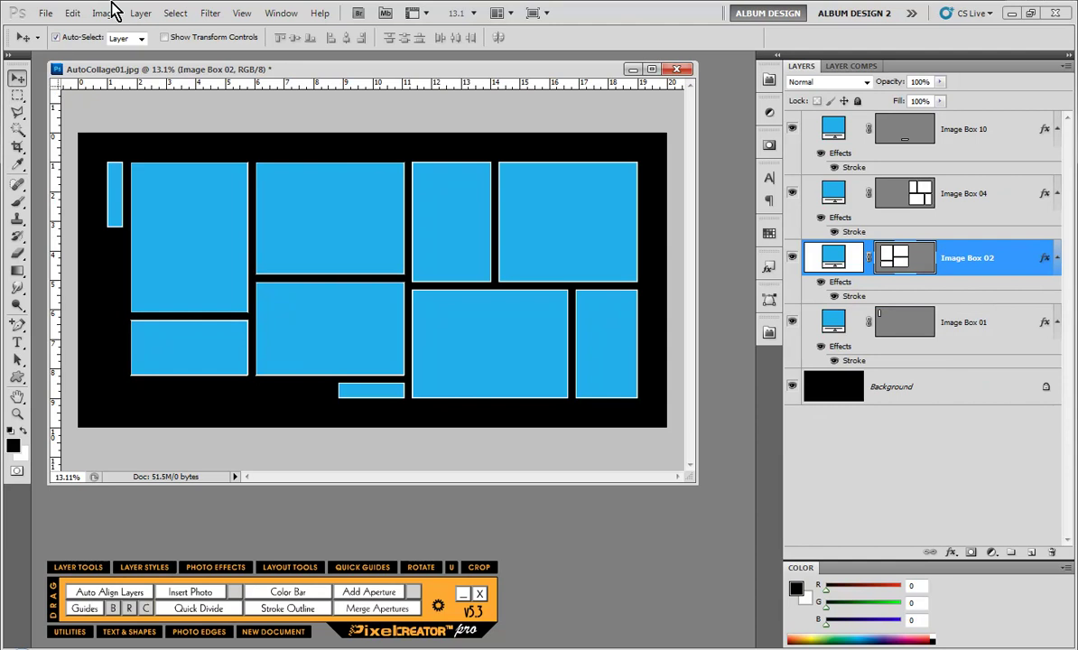
left_click(72, 14)
left_click(150, 374)
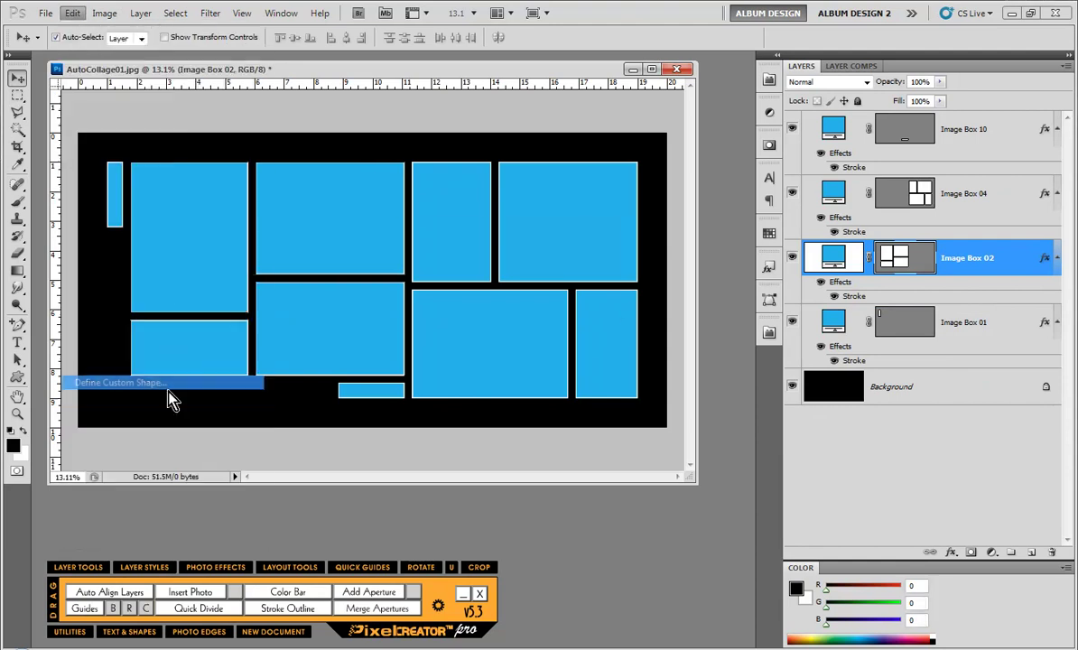
left_click(578, 271)
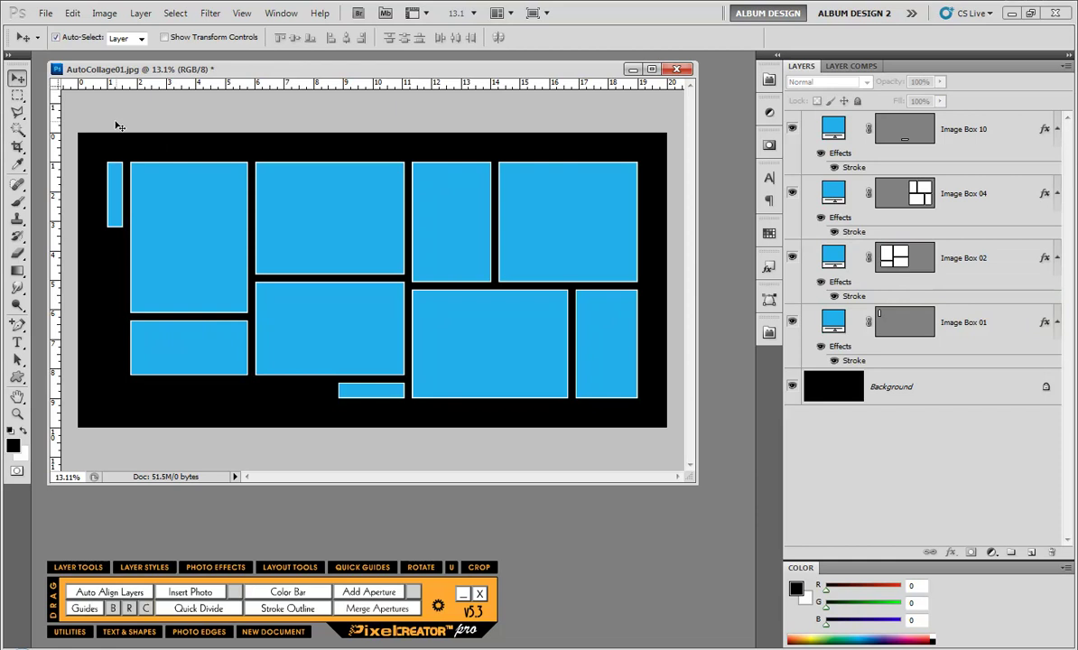
Select all the aperture layers across the spread and delete them, keeping only the Background
left_click_drag(102, 131, 602, 434)
key("Delete")
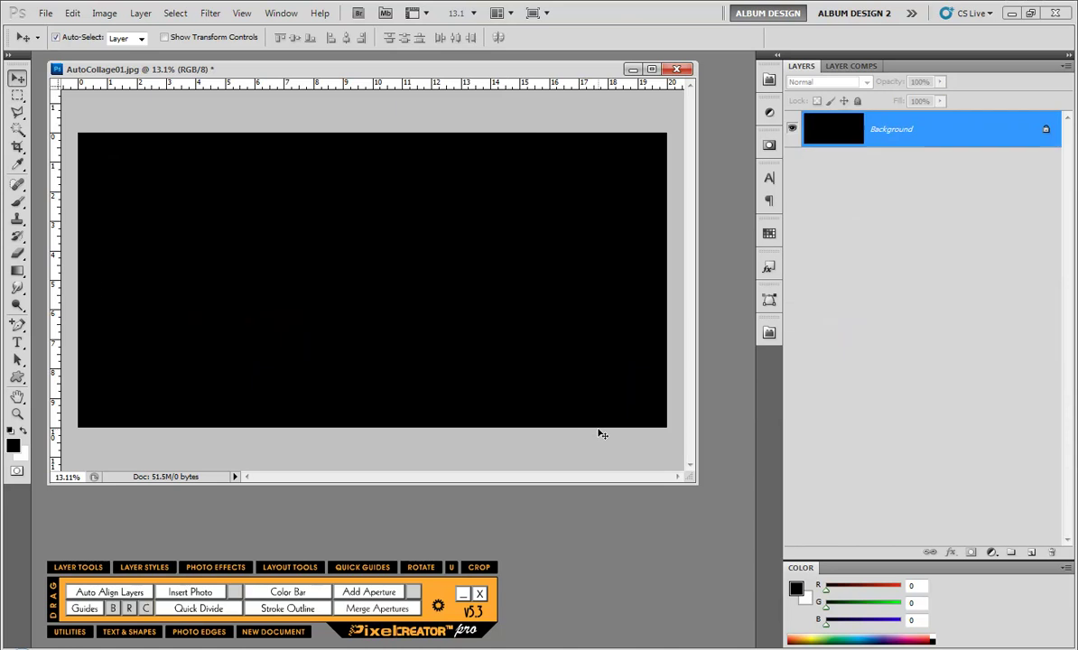
Draw the two-stacked-boxes custom shape in light blue (RGB 153, 216, 226), about 4.6 in wide and full page height, near the spread's left edge
left_click(17, 377)
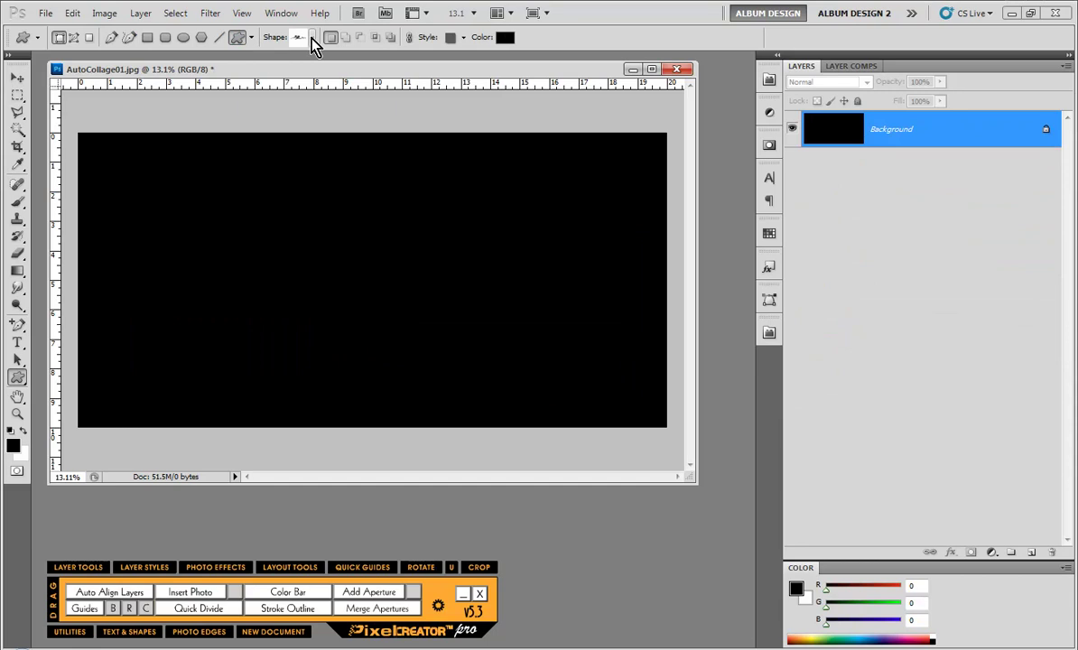
left_click(17, 377)
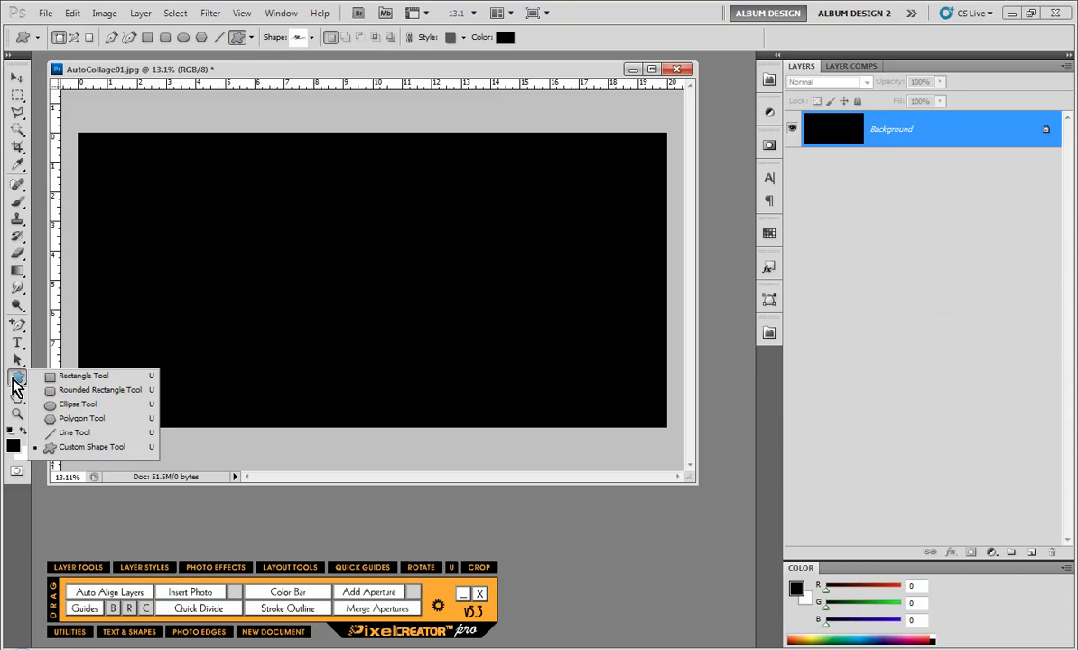
left_click(77, 447)
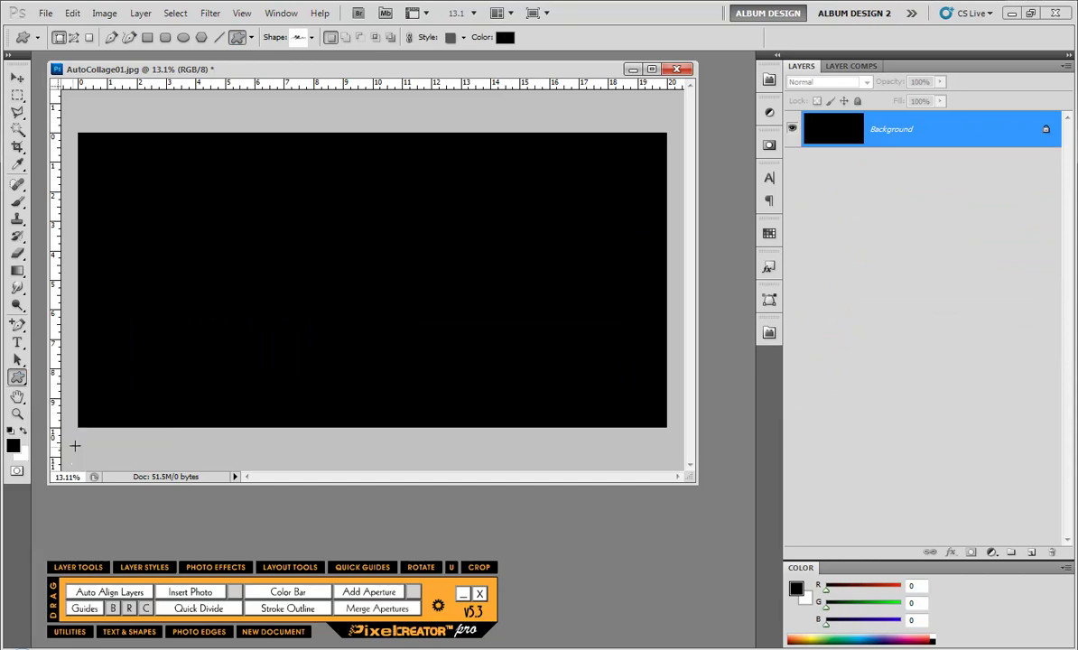
left_click(311, 37)
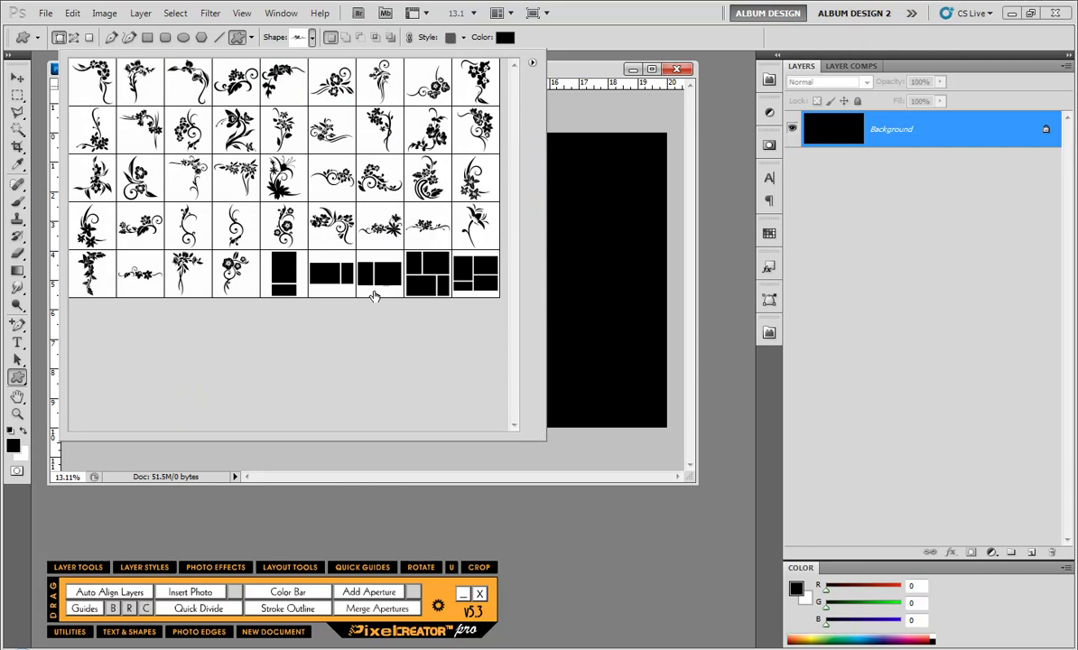
left_click(274, 273)
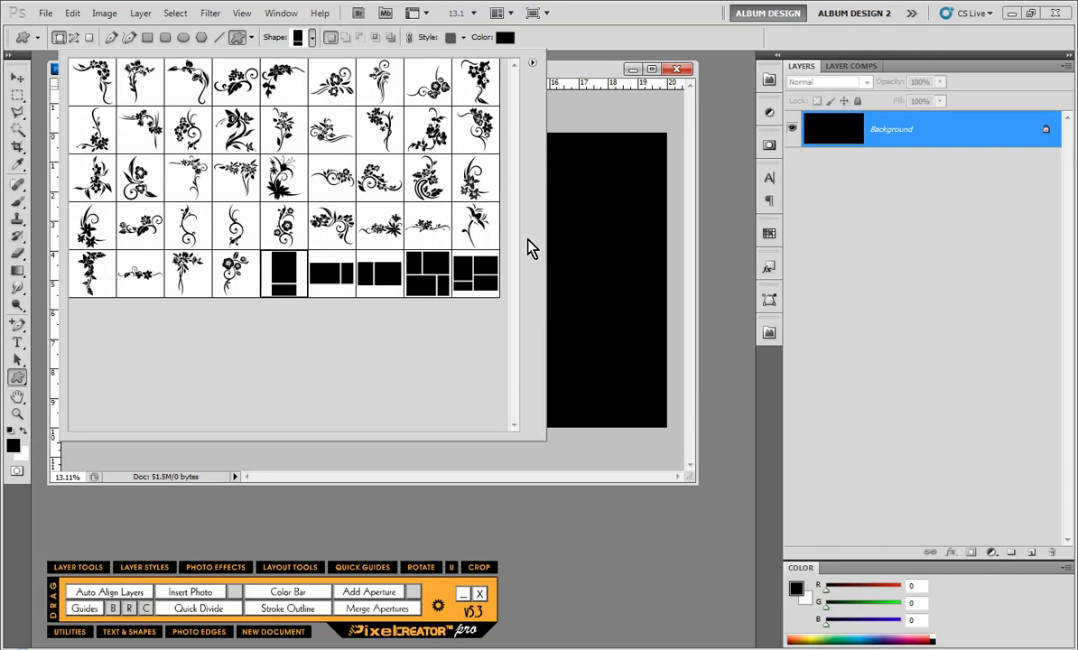
left_click(577, 240)
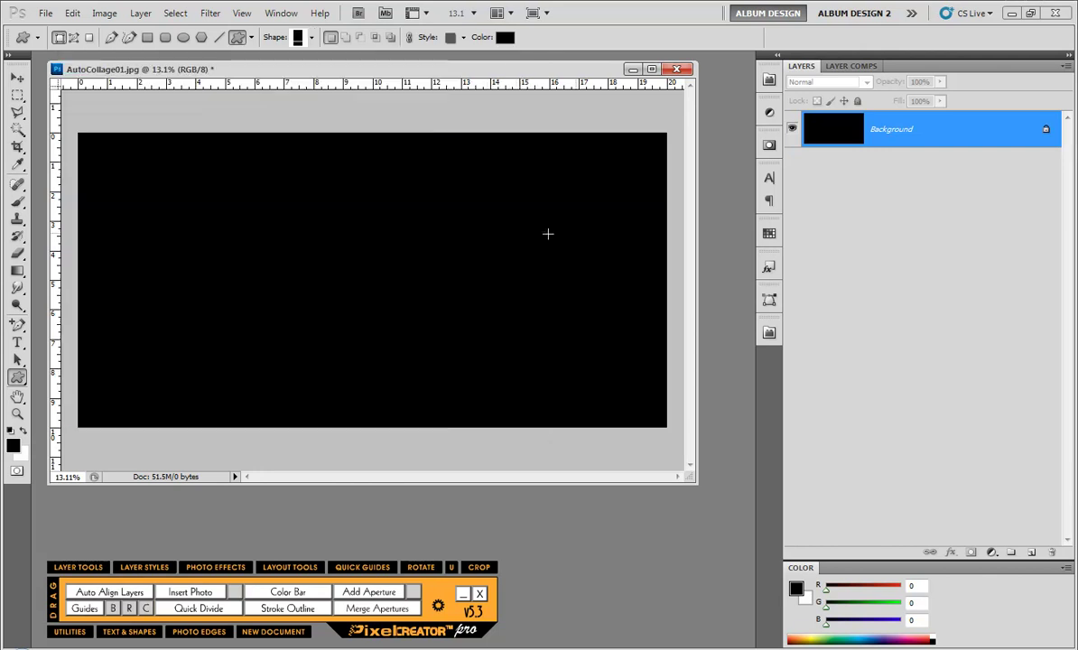
left_click(857, 636)
left_click_drag(108, 112, 242, 434)
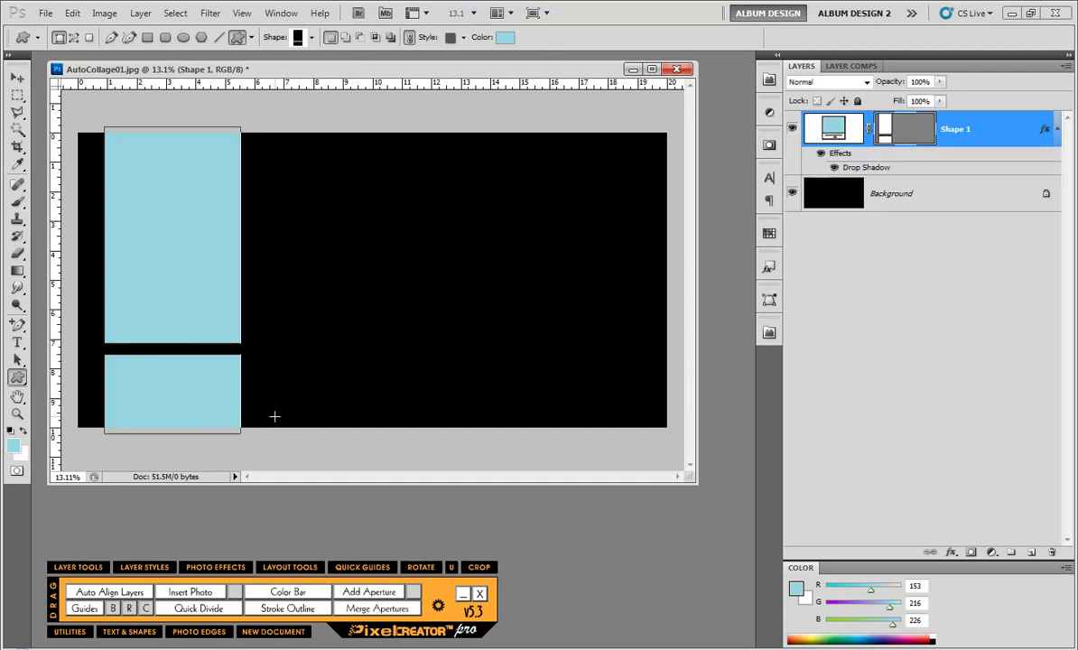
Draw the side-by-side custom shape with a wide and a narrow box, about 12 by 4.5 in, across the lower right of the spread
left_click(303, 40)
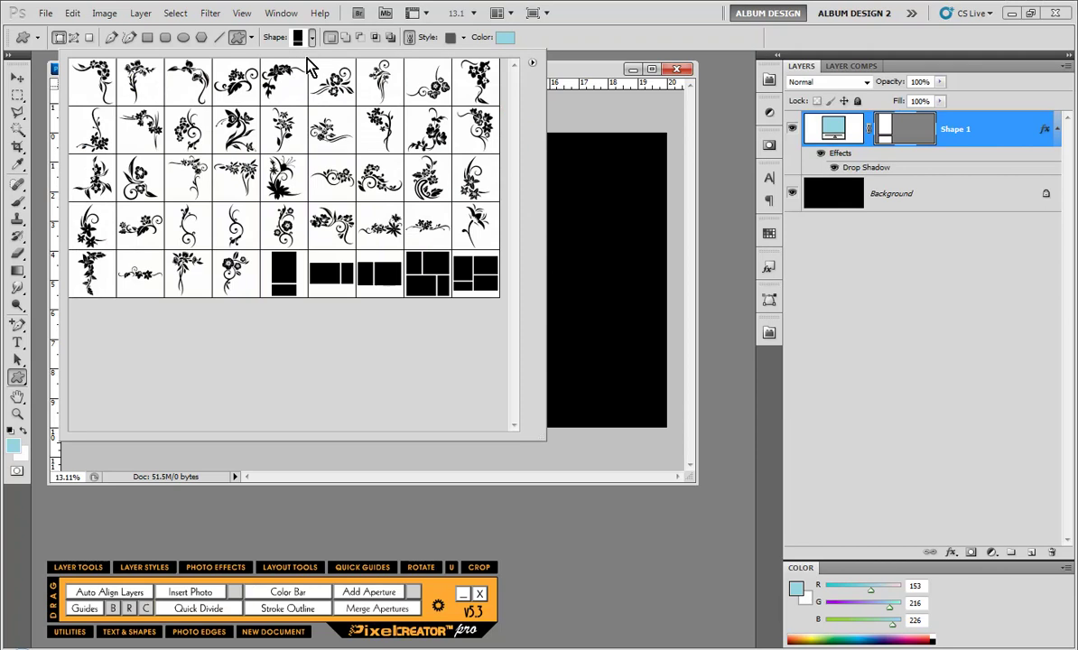
left_click(340, 287)
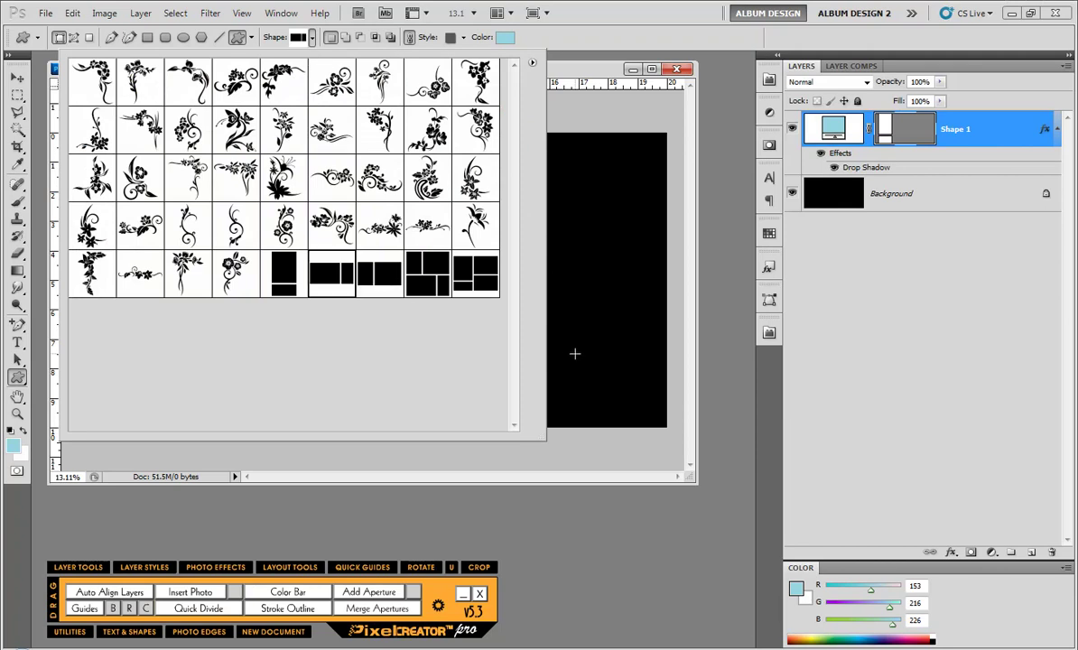
left_click(569, 352)
left_click_drag(302, 270, 637, 395)
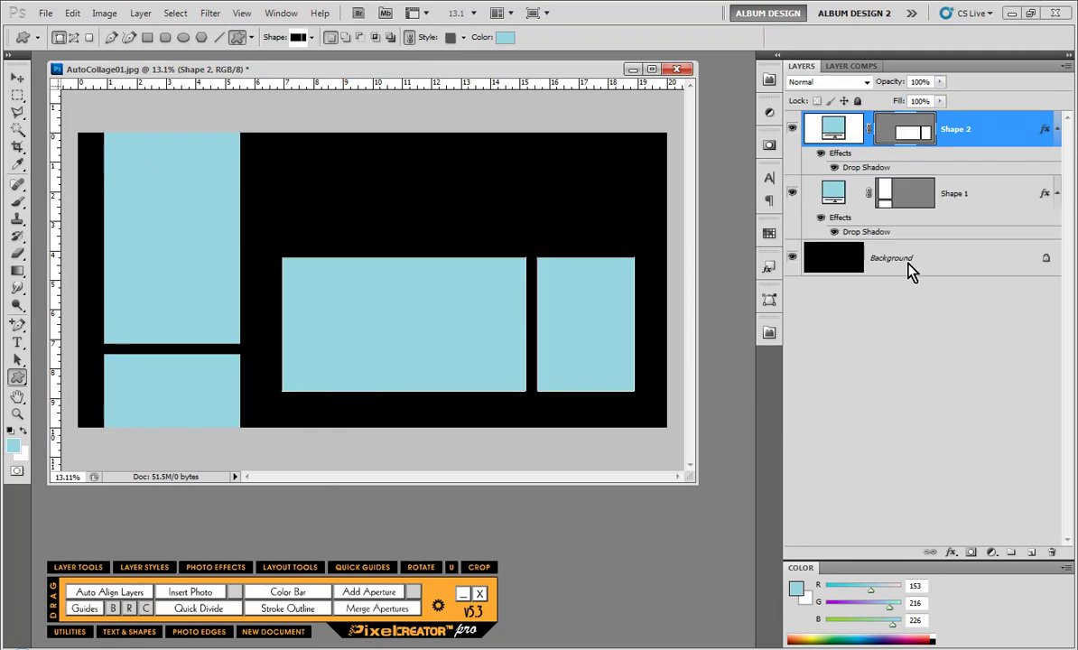
Add a white Color Bar directly above Shape 1 from a normal-style, full-width marquee about 3.6 in high across the lower half
left_click(908, 265)
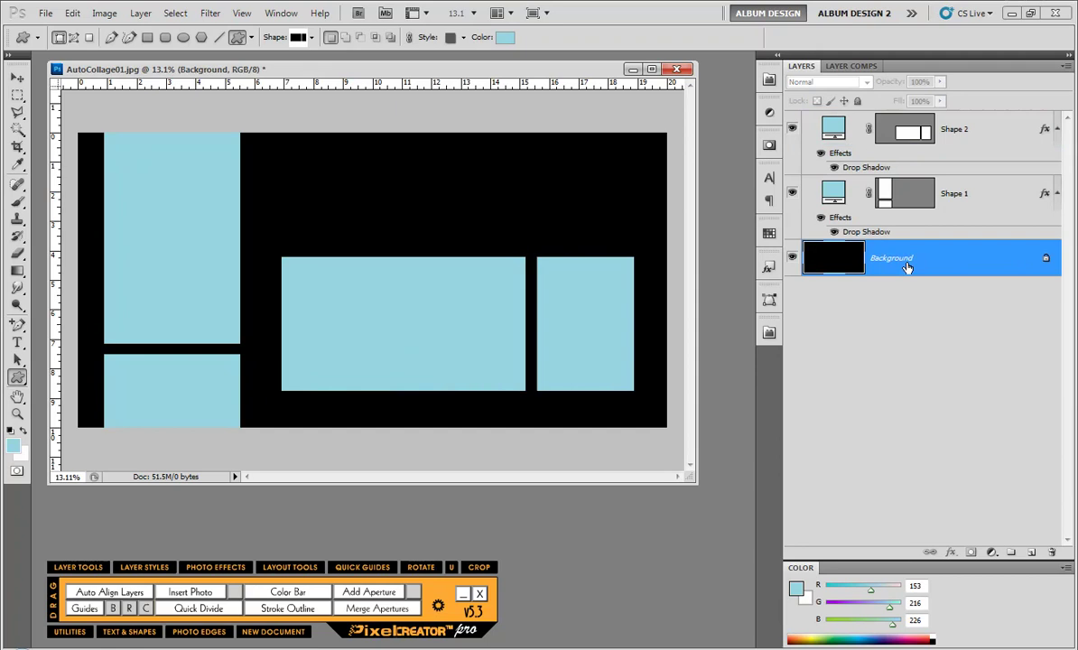
left_click(950, 209)
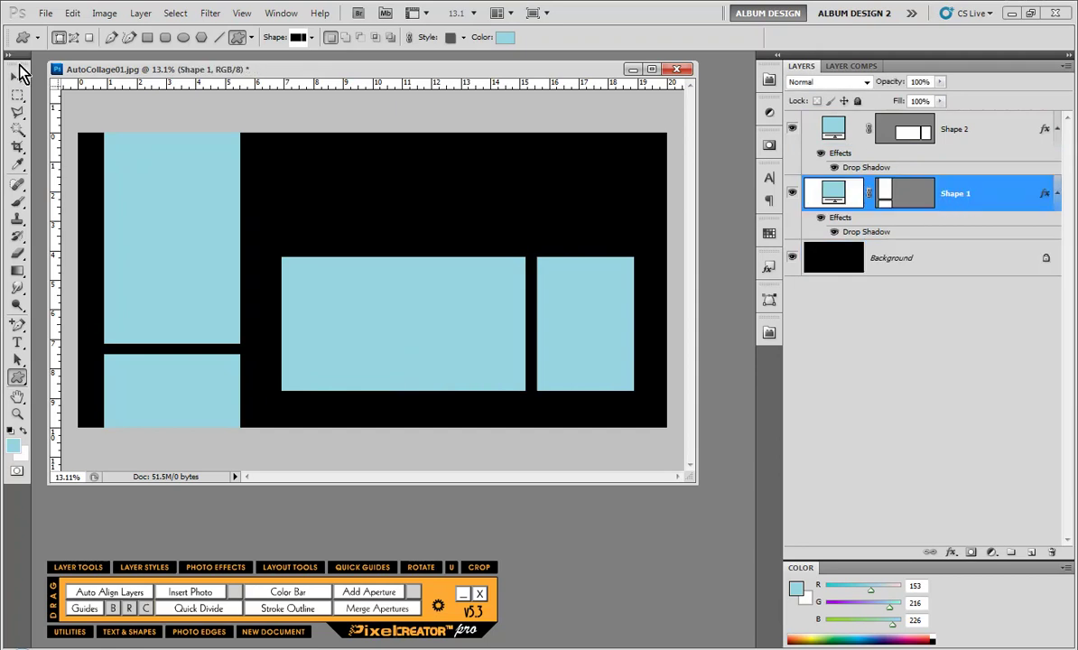
left_click(18, 94)
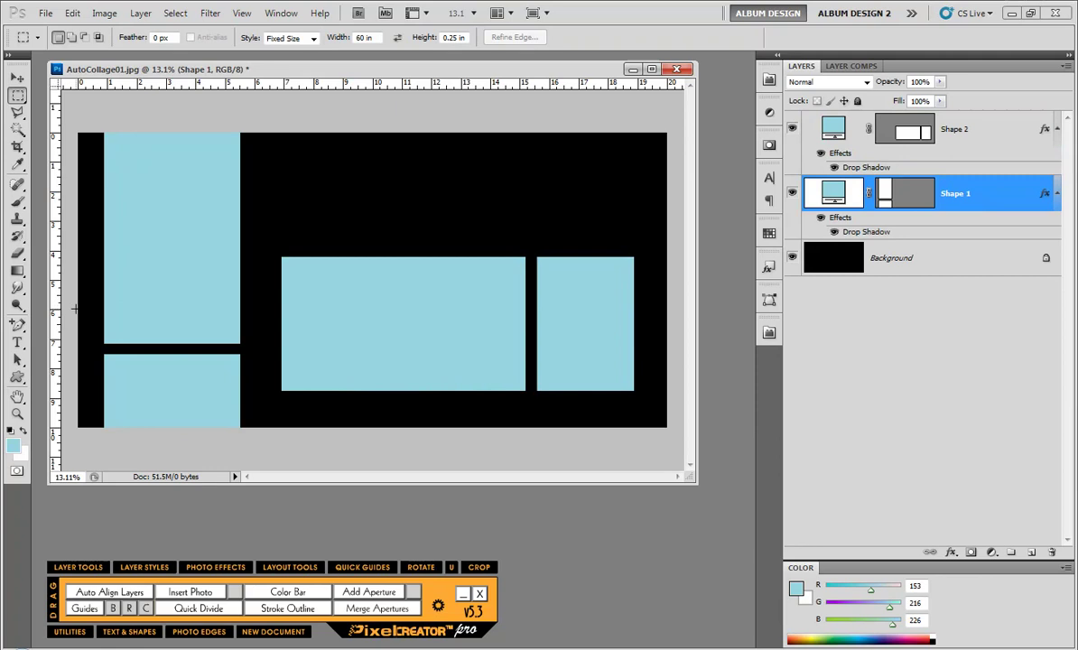
left_click_drag(298, 291, 76, 349)
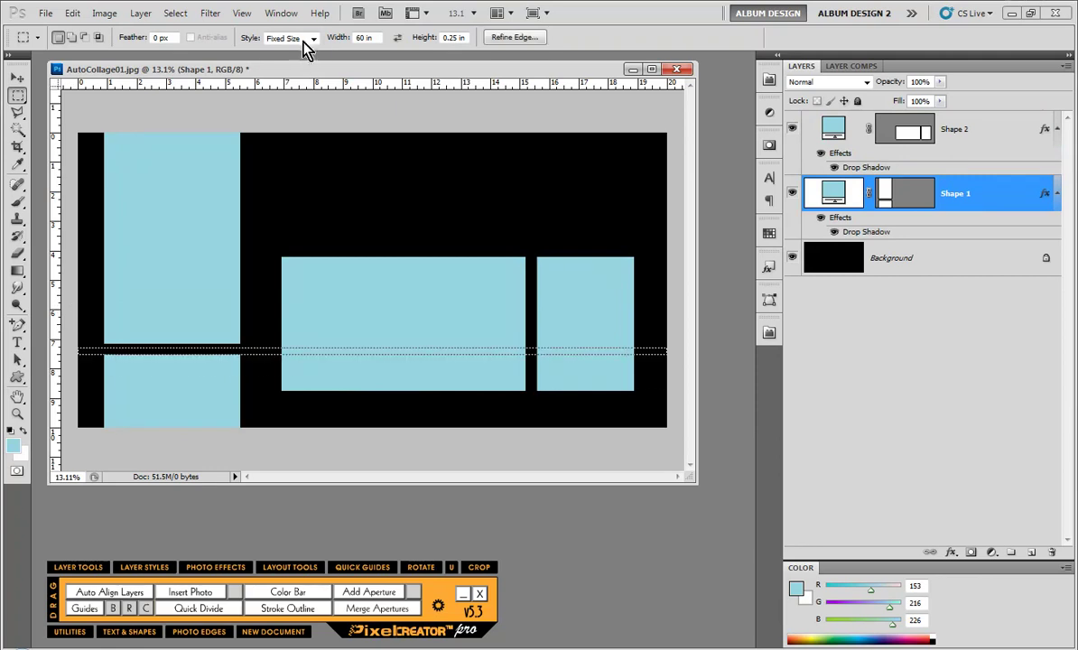
left_click(308, 38)
left_click(287, 49)
left_click(68, 289)
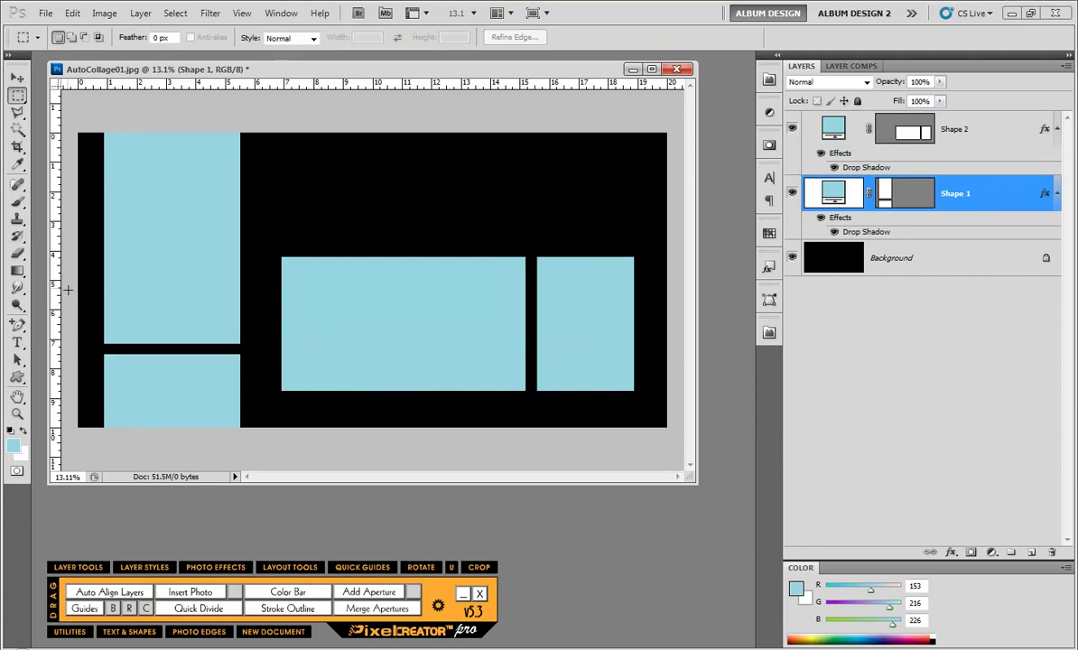
left_click_drag(375, 354, 671, 400)
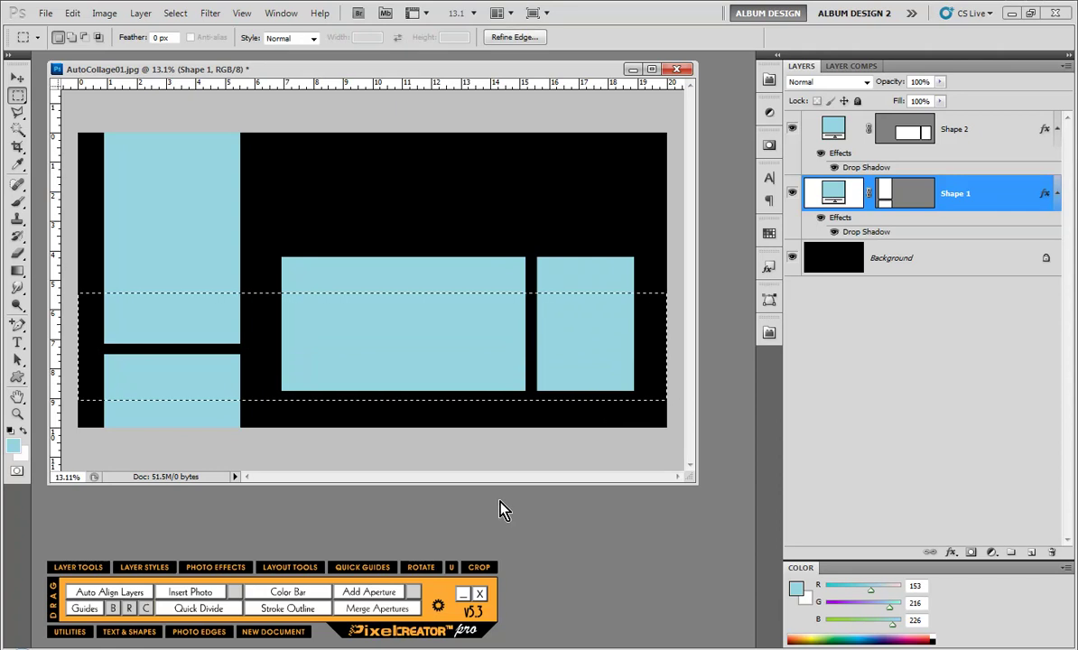
key("x")
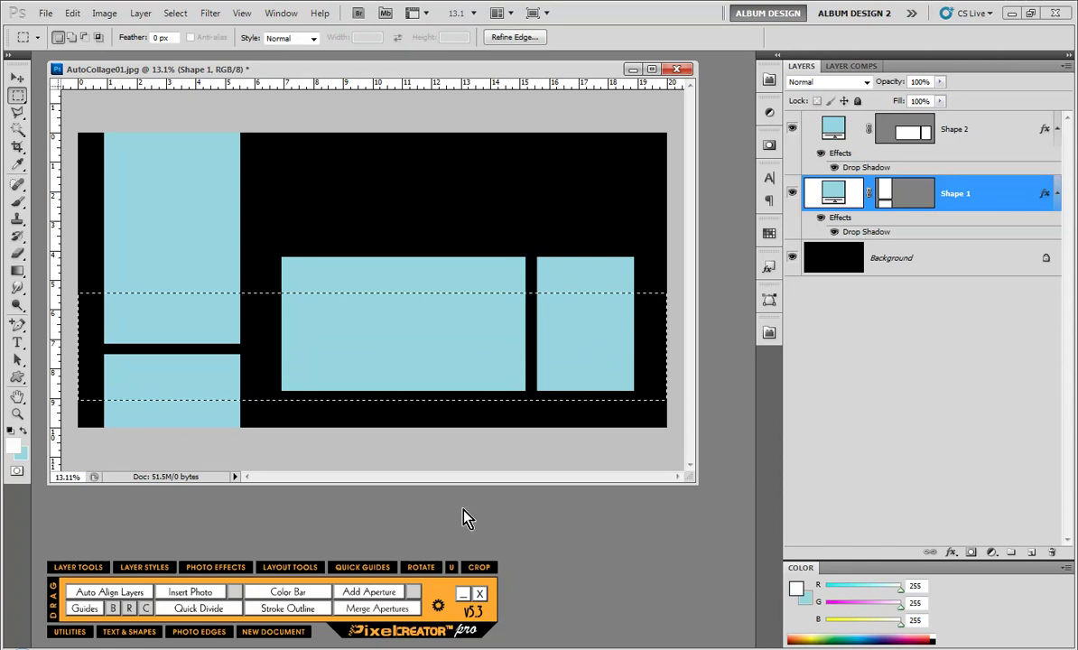
left_click(318, 593)
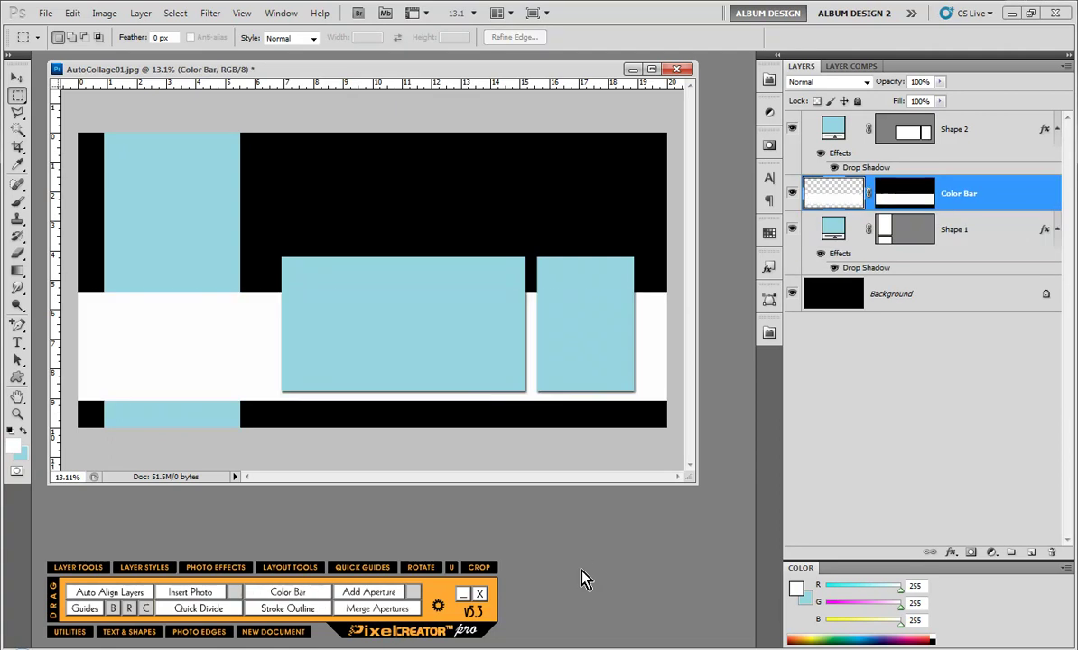
Lower the white Color Bar layer's fill to 44%
left_click(940, 101)
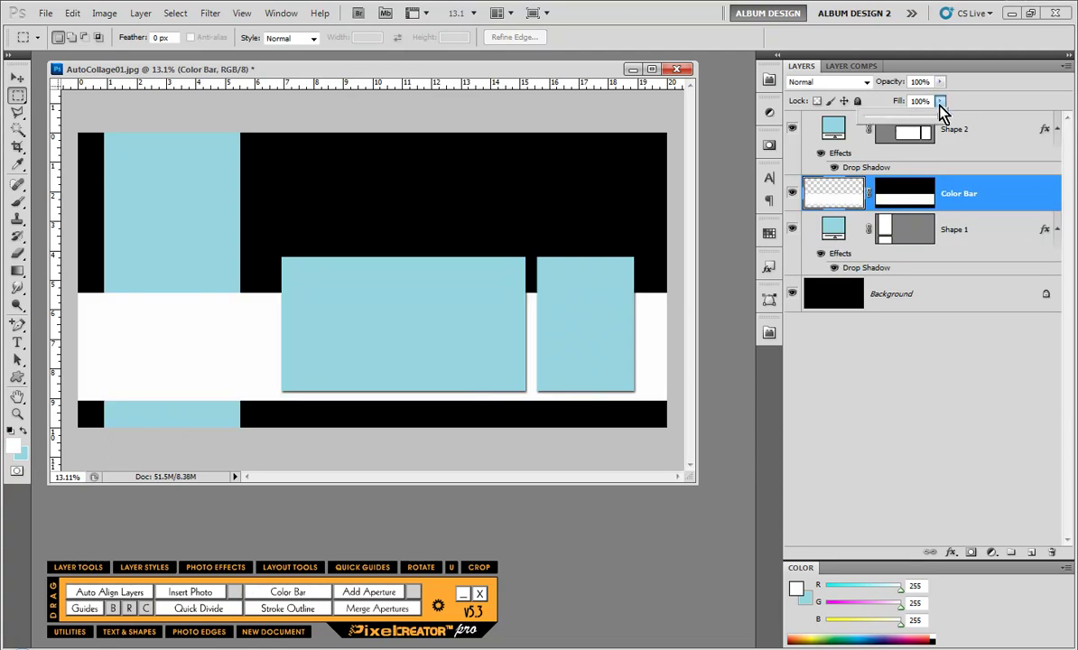
mouse_move(913, 118)
left_mouse_down()
mouse_move(880, 119)
mouse_move(902, 124)
left_mouse_up()
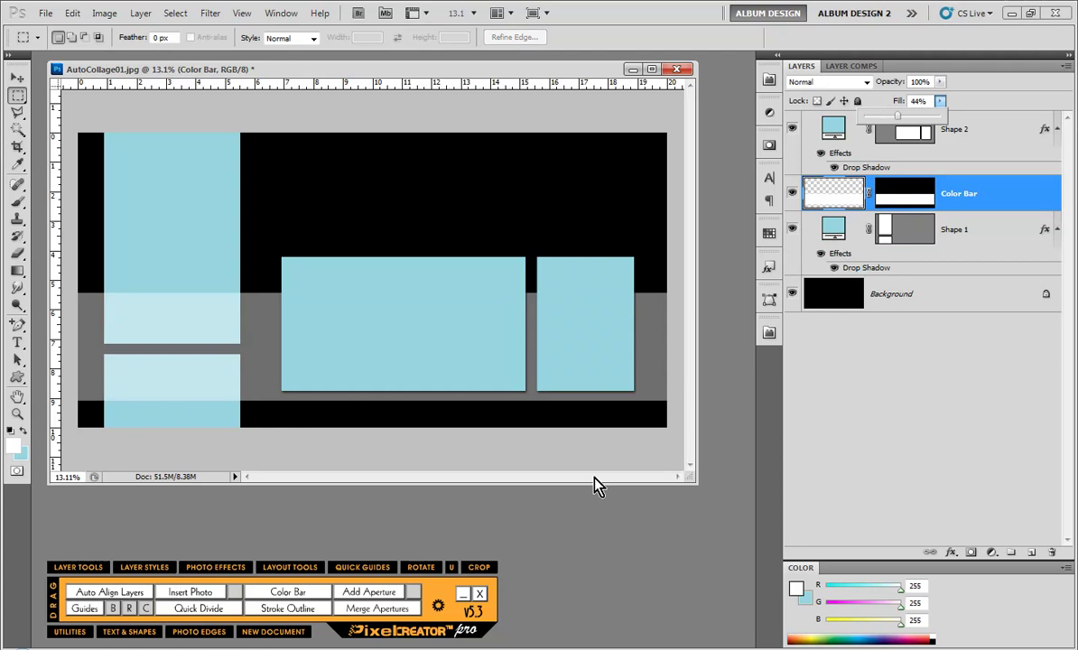
Split the merged custom shapes into four separate apertures, Image Box 01 to Image Box 04
left_click(17, 78)
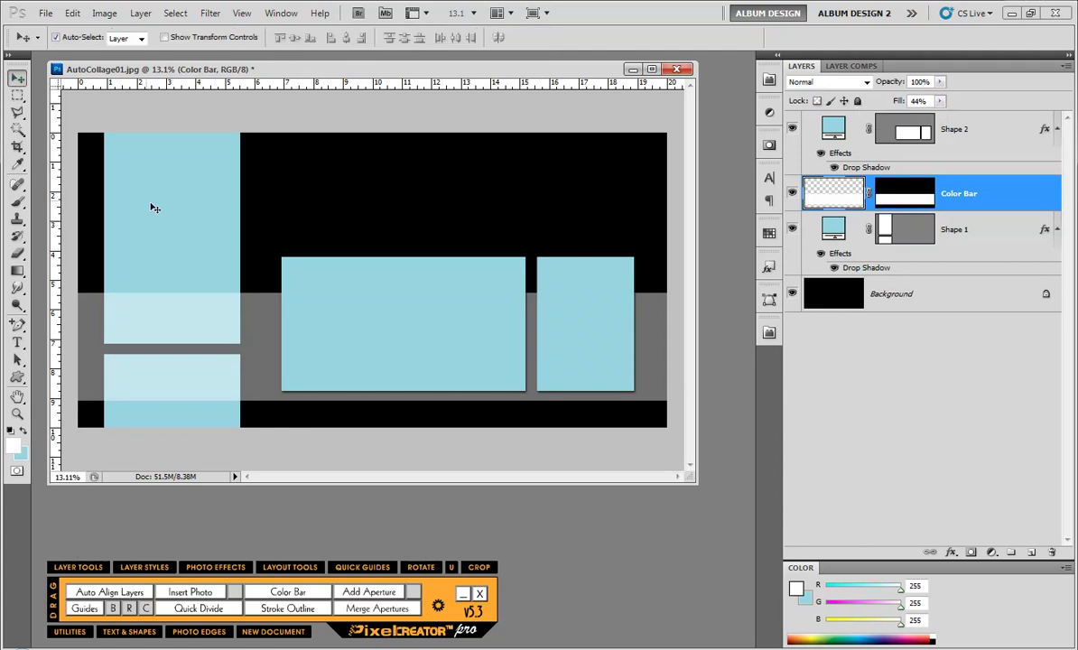
left_click(156, 207)
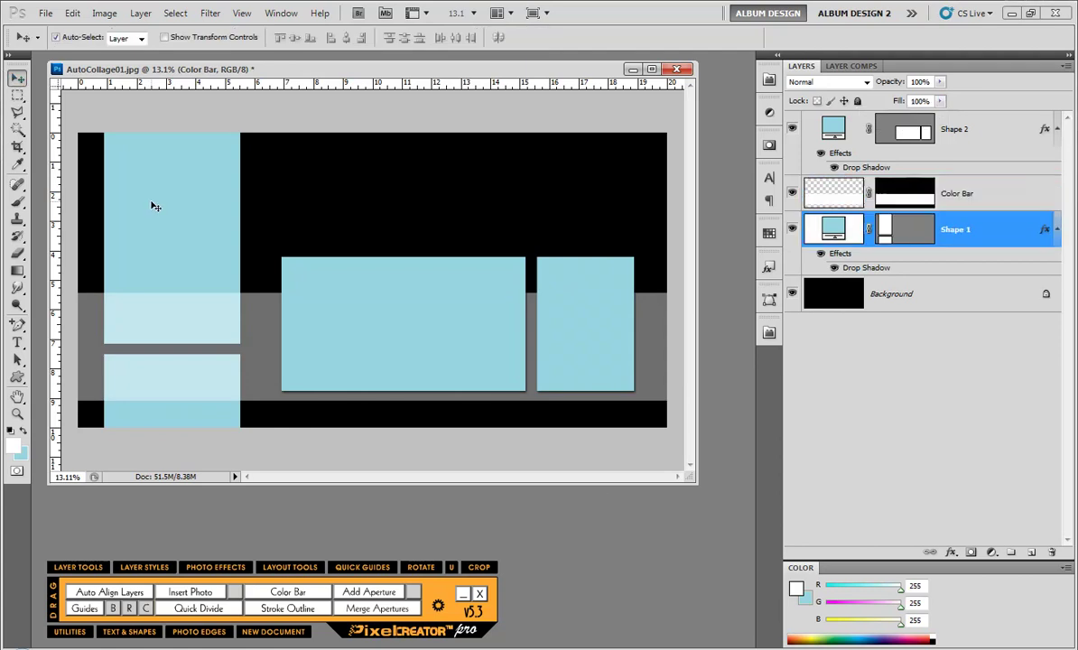
left_click(414, 595)
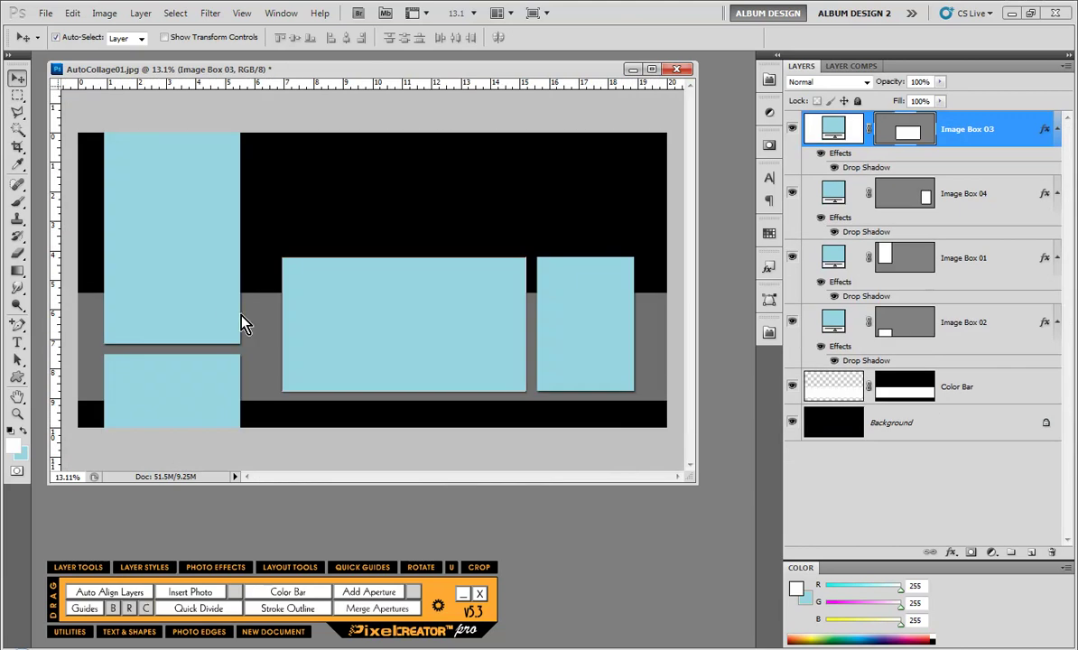
Move the Image Box 01 and Image Box 02 layers below the Color Bar in the layer stack
left_click(206, 233)
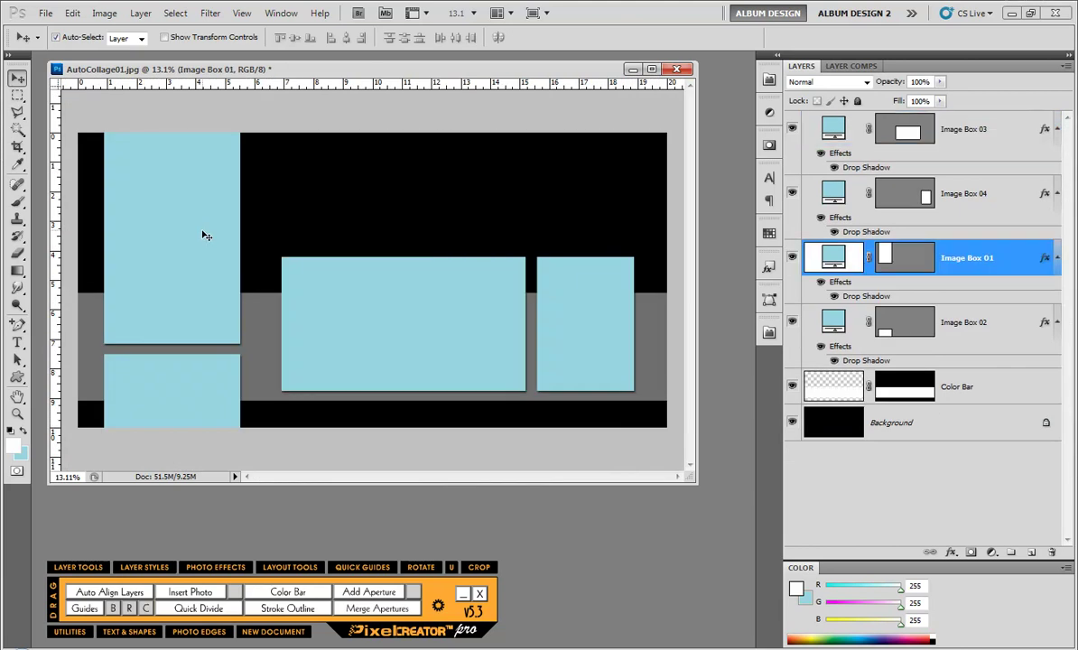
left_click(207, 389, "shift")
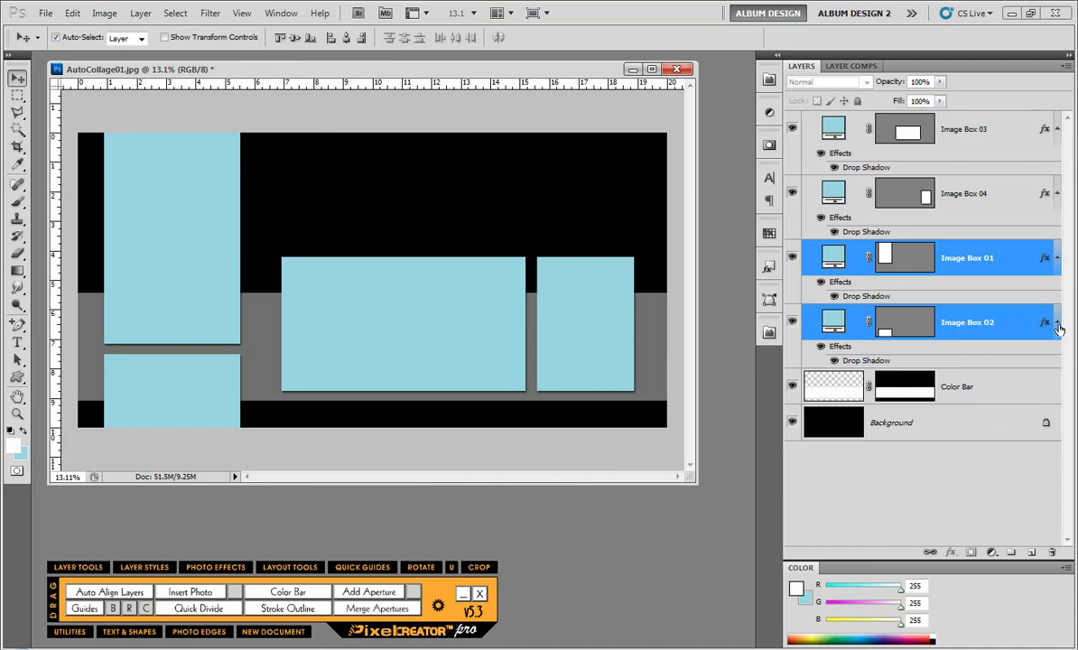
left_click_drag(967, 334, 973, 411)
left_click(414, 454)
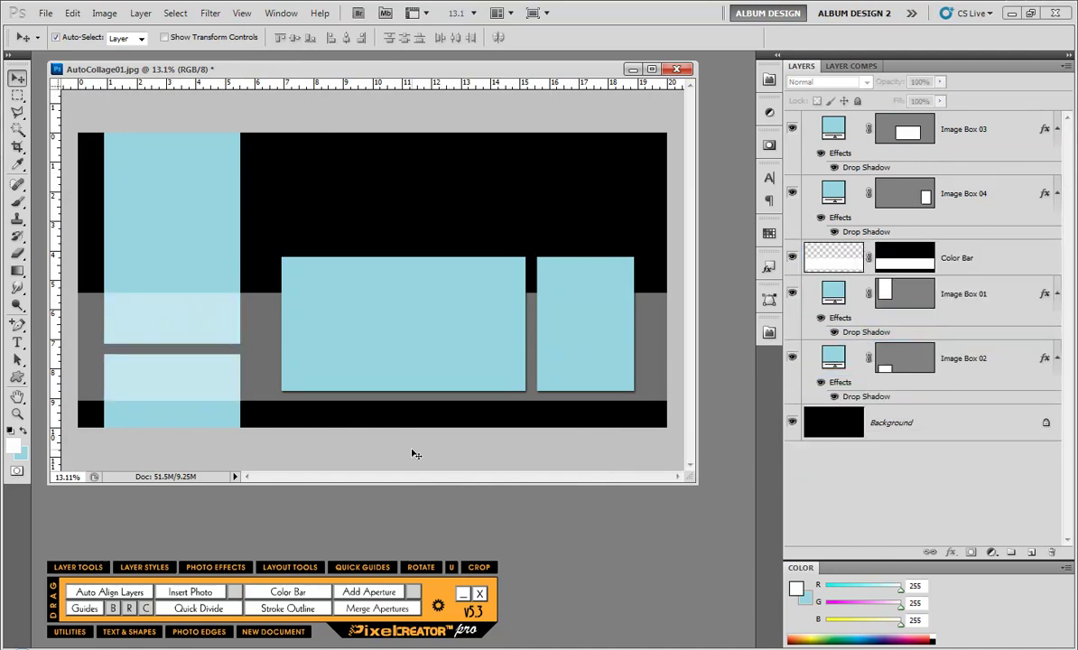
Insert photo CTSenior01-021.jpg into Image Box 01 and CTSenior01-034.jpg into the wide Image Box 03 from the Senior Girl 01 folder
left_click(216, 226)
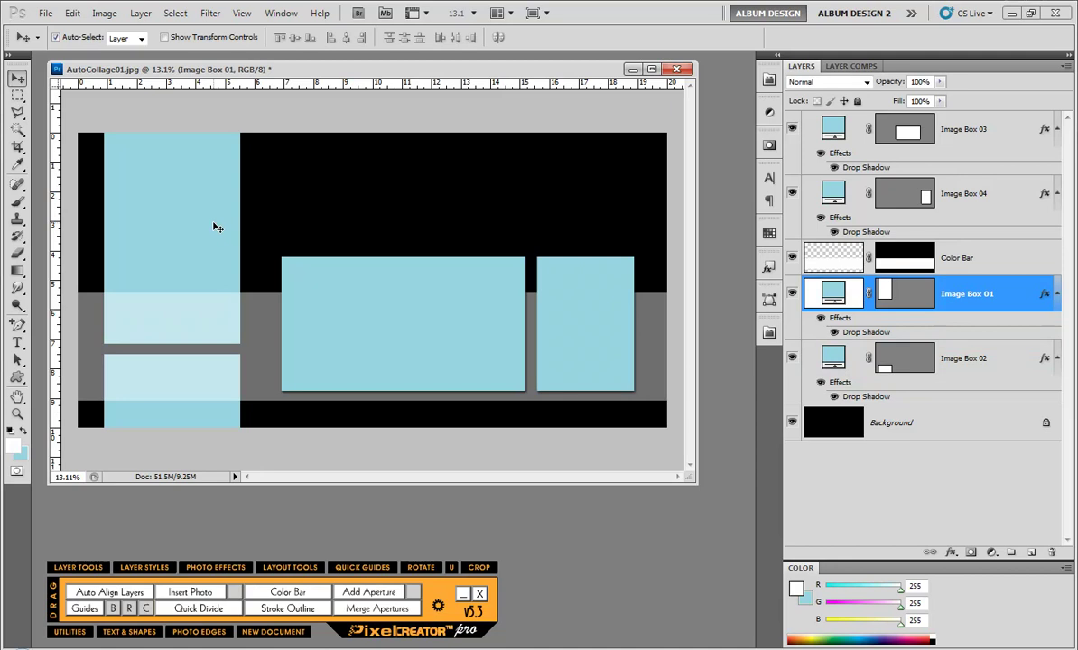
left_click(417, 593)
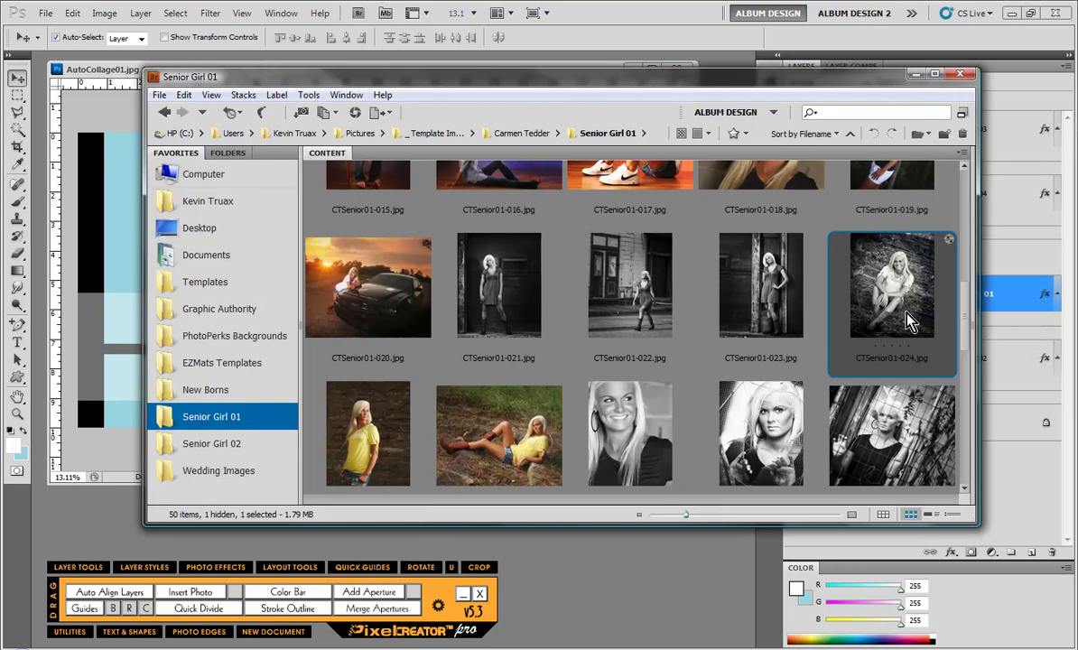
left_click(499, 298)
left_click(191, 592)
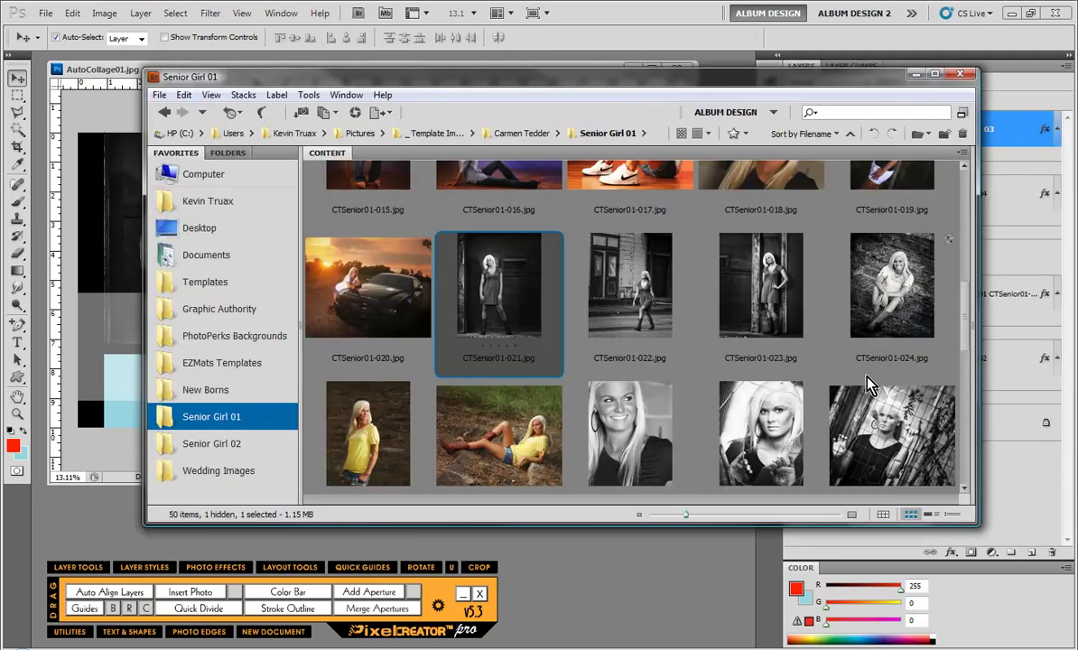
mouse_move(963, 332)
left_mouse_down()
mouse_move(967, 193)
mouse_move(986, 423)
mouse_move(975, 397)
left_mouse_up()
left_click(352, 440)
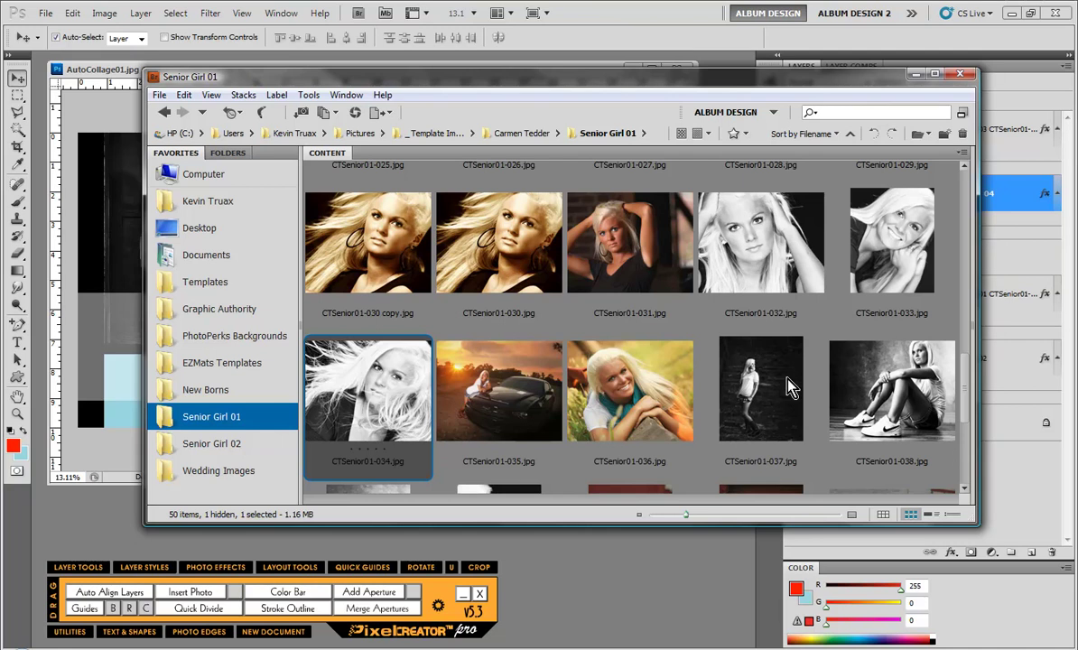
Insert photo CTSenior01-037.jpg into Image Box 04, scale it to about 132% and reposition it so the whole figure shows
left_click(788, 387)
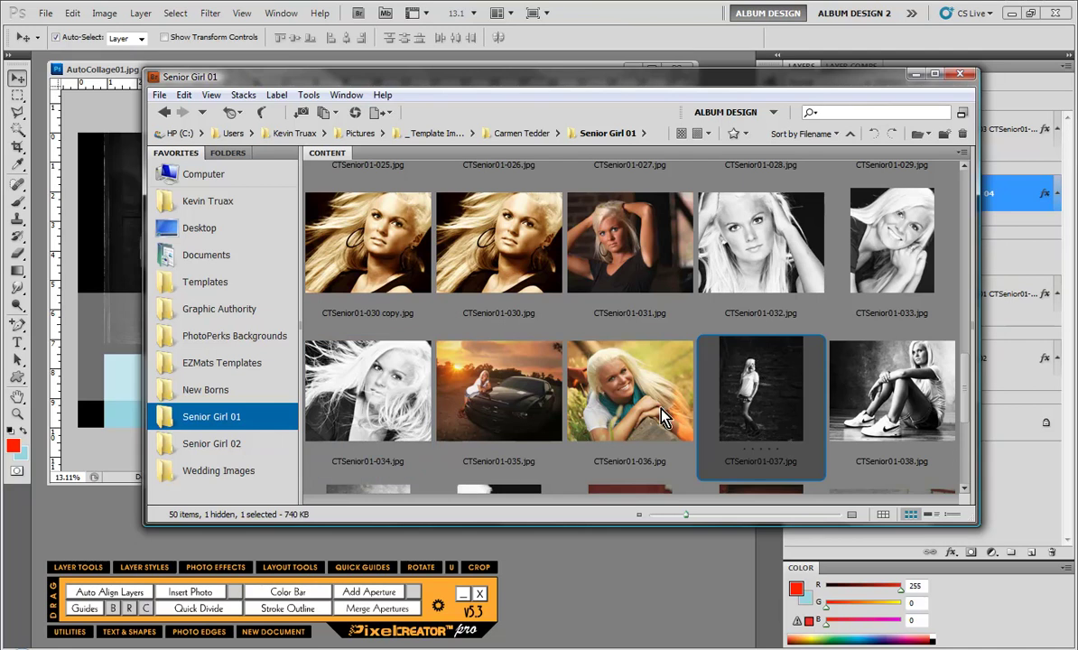
left_click(191, 592)
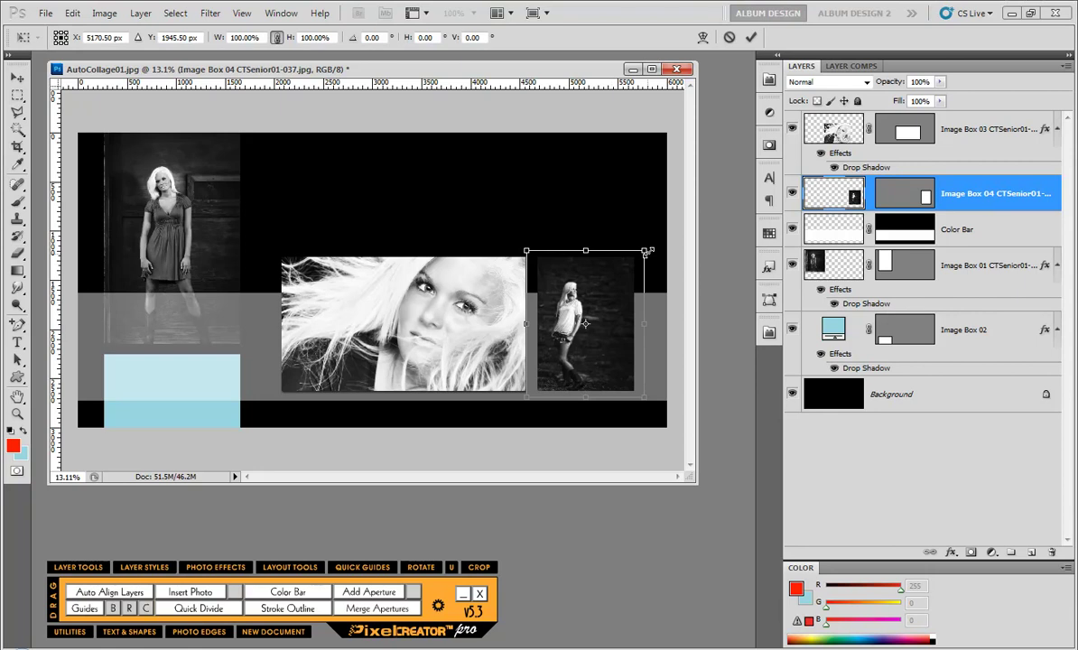
left_click_drag(647, 252, 682, 203)
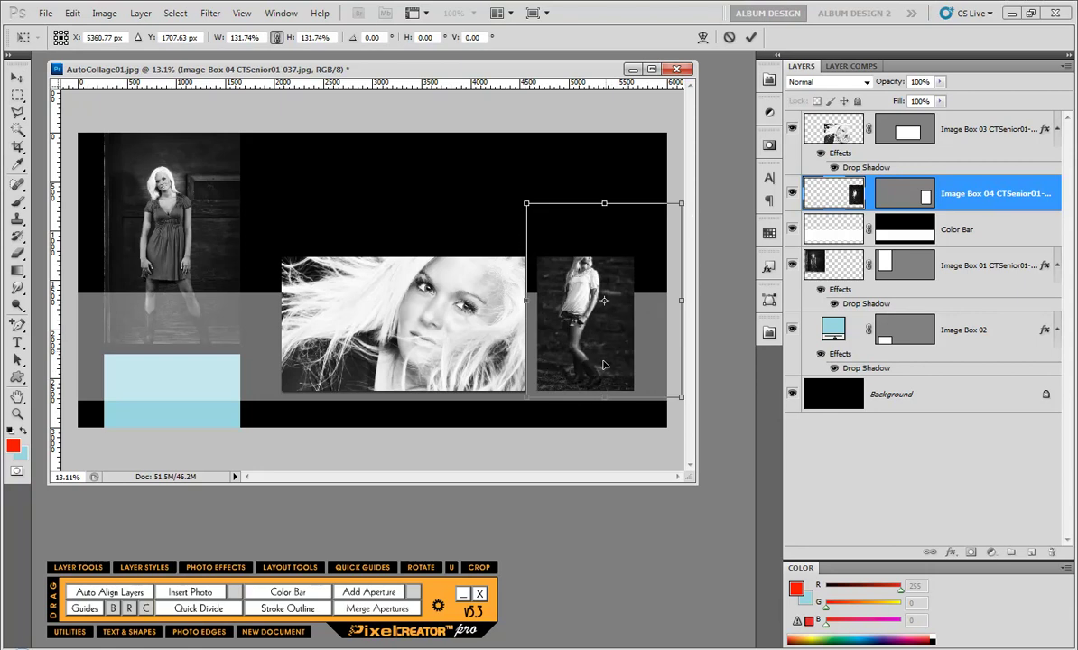
left_click_drag(604, 365, 604, 377)
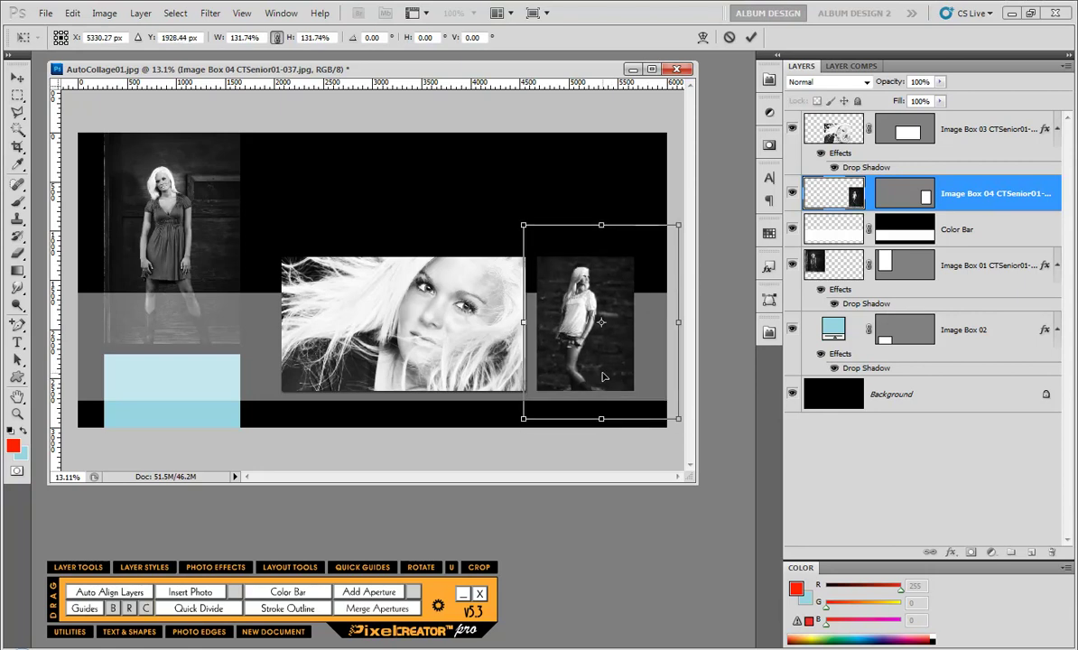
key("Return")
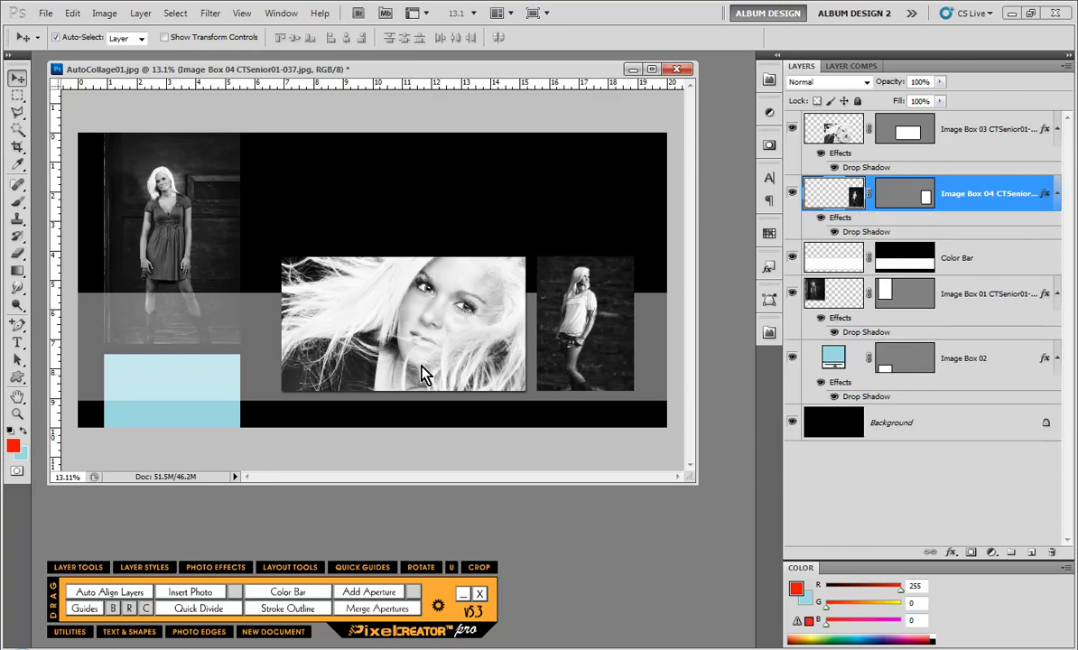
Fill Image Box 02 with PhotoPerks PBT - 015.jpg from the Patterned Backgrounds folder of PhotoPerks Backgrounds
left_click(204, 422)
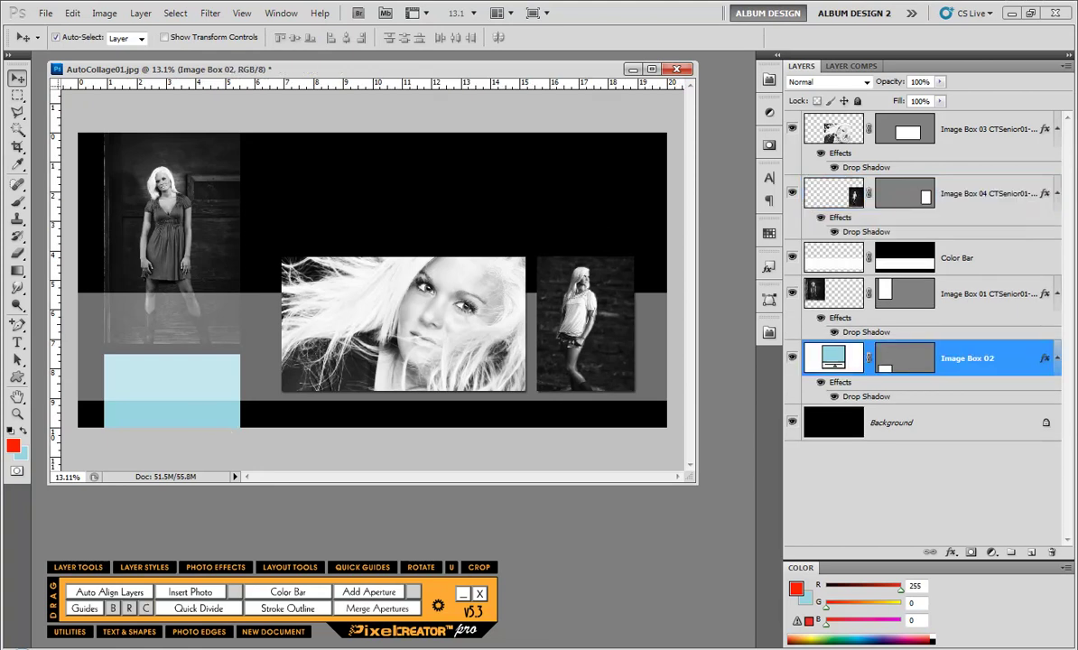
key("ctrl+alt+o")
left_click(229, 337)
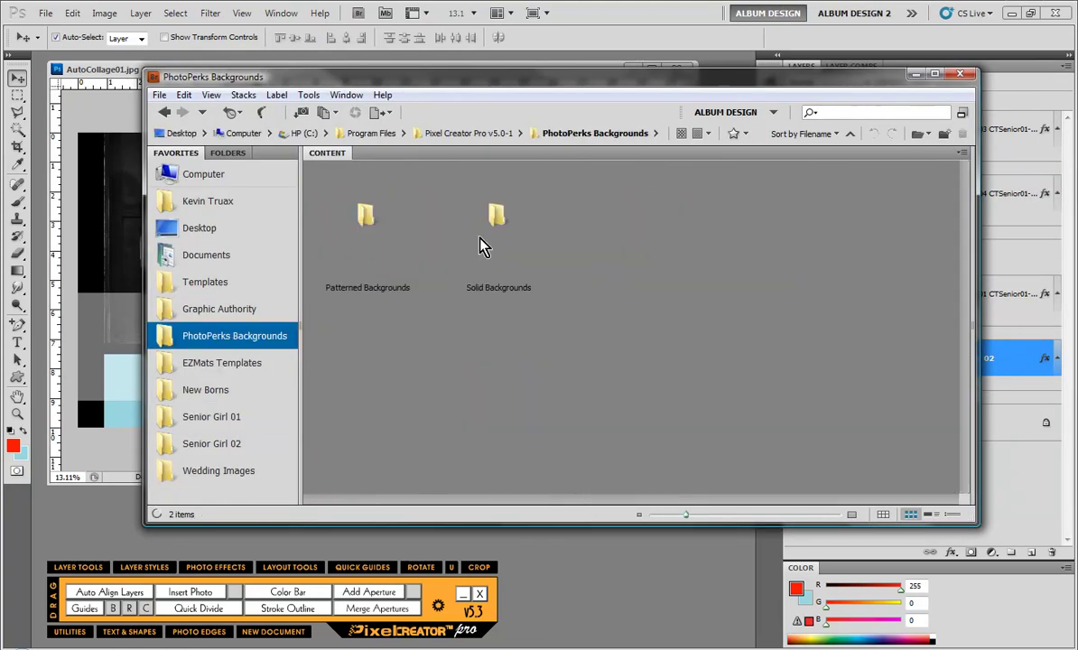
left_click(499, 233)
double_click(366, 218)
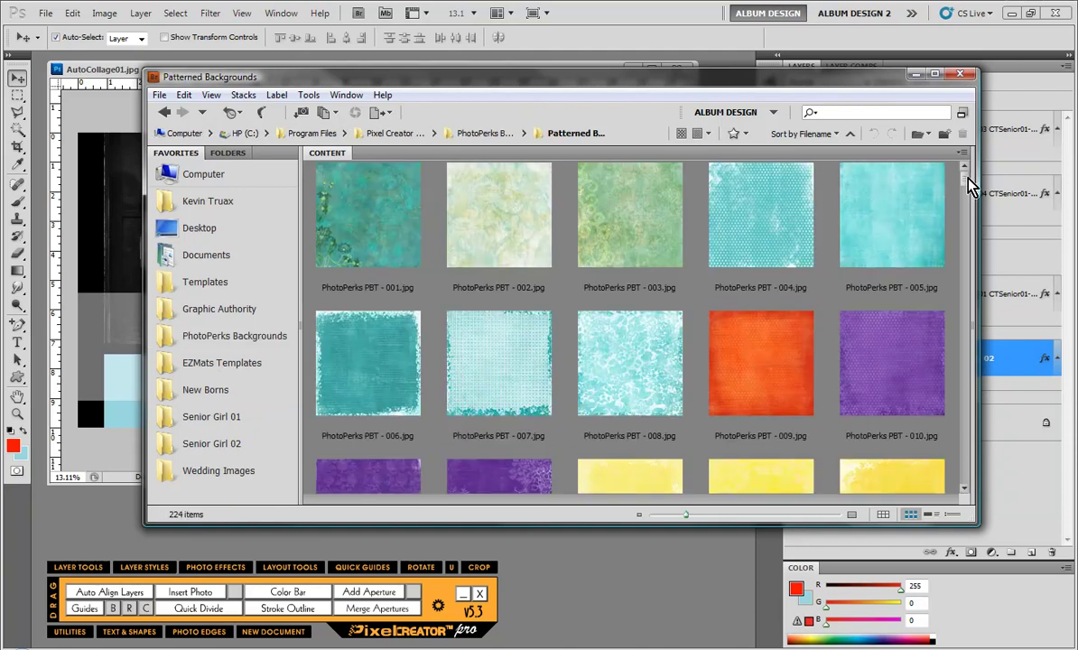
mouse_move(969, 185)
left_mouse_down()
mouse_move(963, 211)
mouse_move(961, 192)
left_mouse_up()
left_click(889, 353)
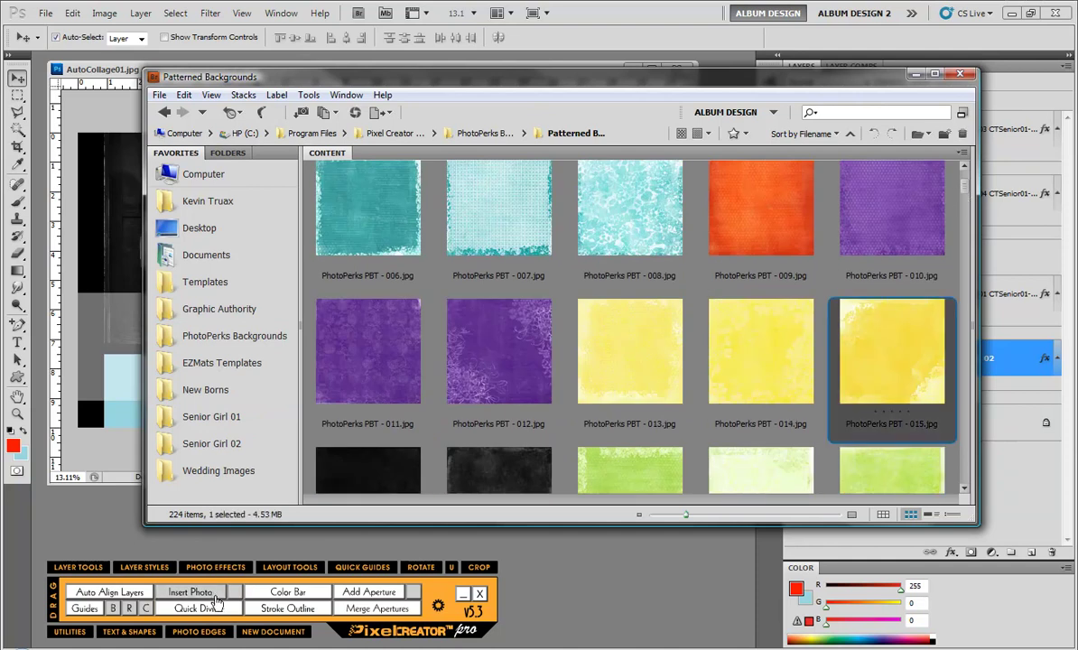
left_click(215, 600)
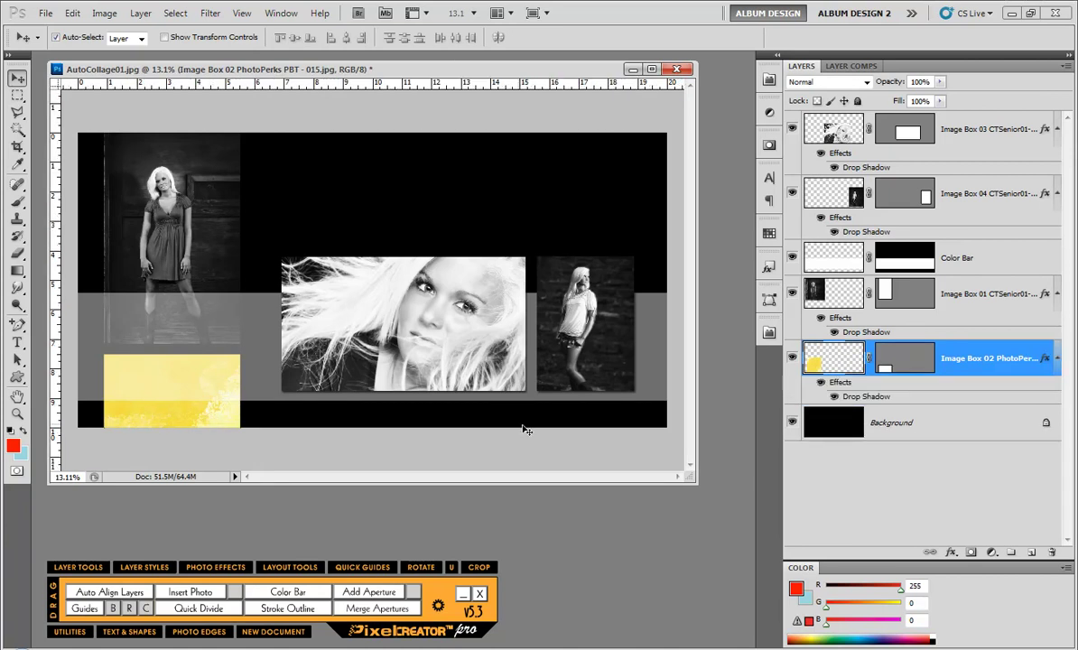
Add a colorized Hue/Saturation adjustment above Image Box 02 with hue 360, saturation 100 and lightness -72 for a dark red
left_click(993, 554)
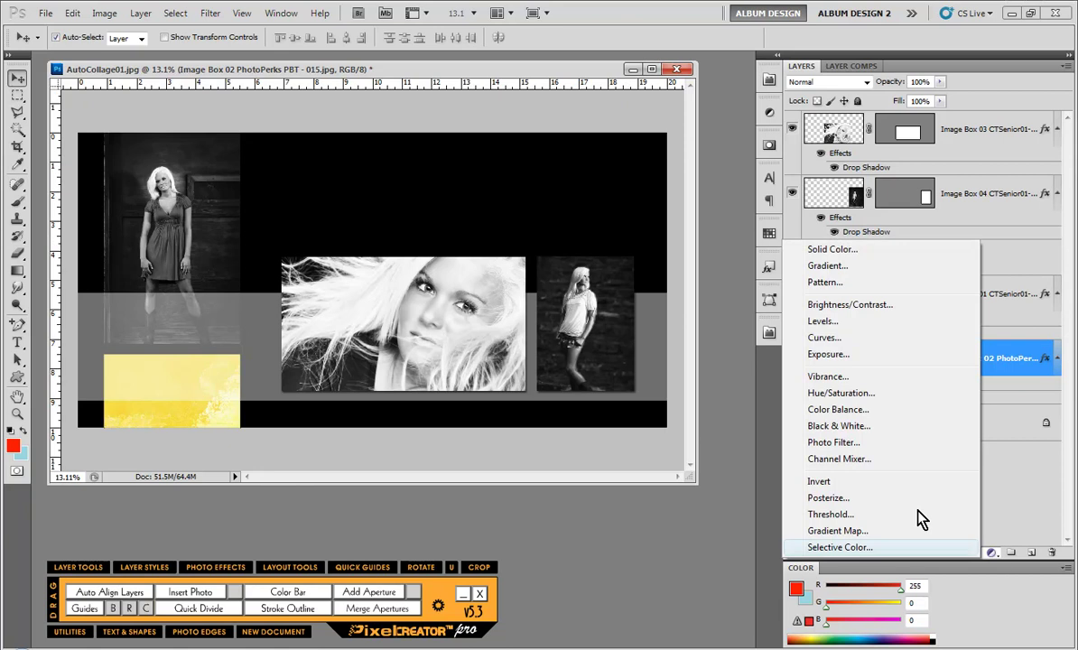
left_click(930, 404)
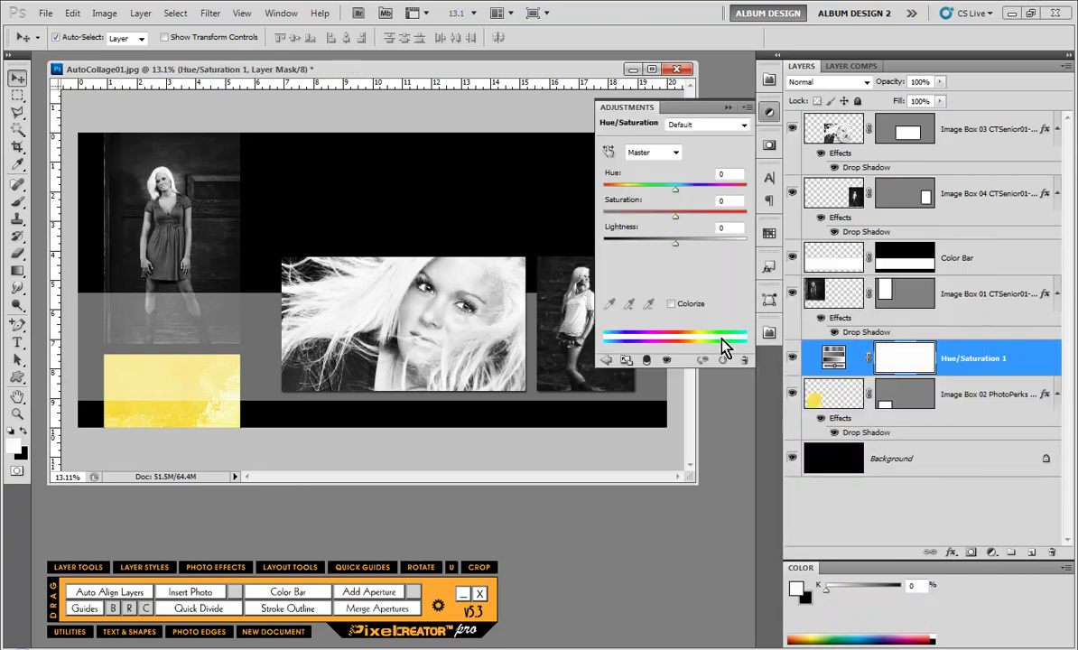
left_click(672, 304)
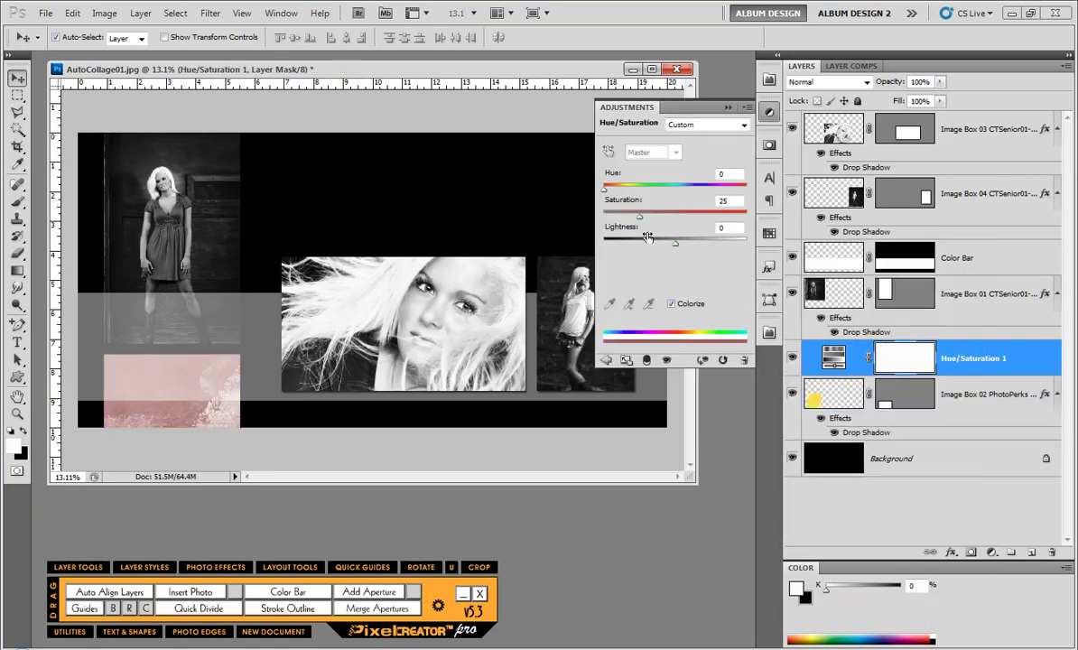
left_click_drag(640, 217, 744, 226)
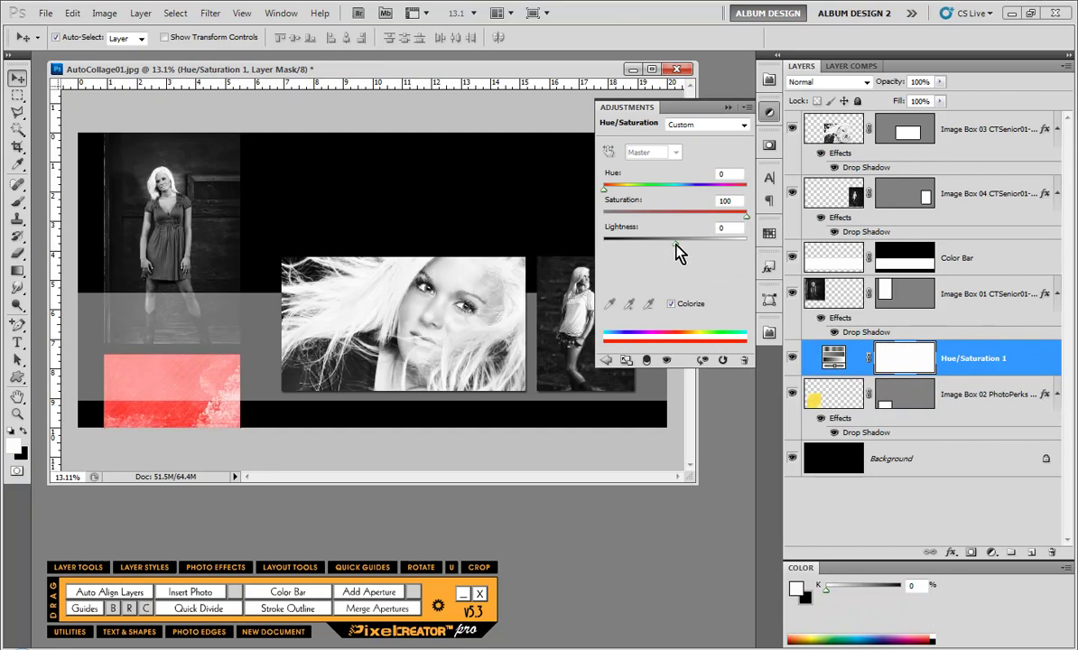
left_click_drag(678, 247, 630, 242)
left_click_drag(607, 198, 766, 212)
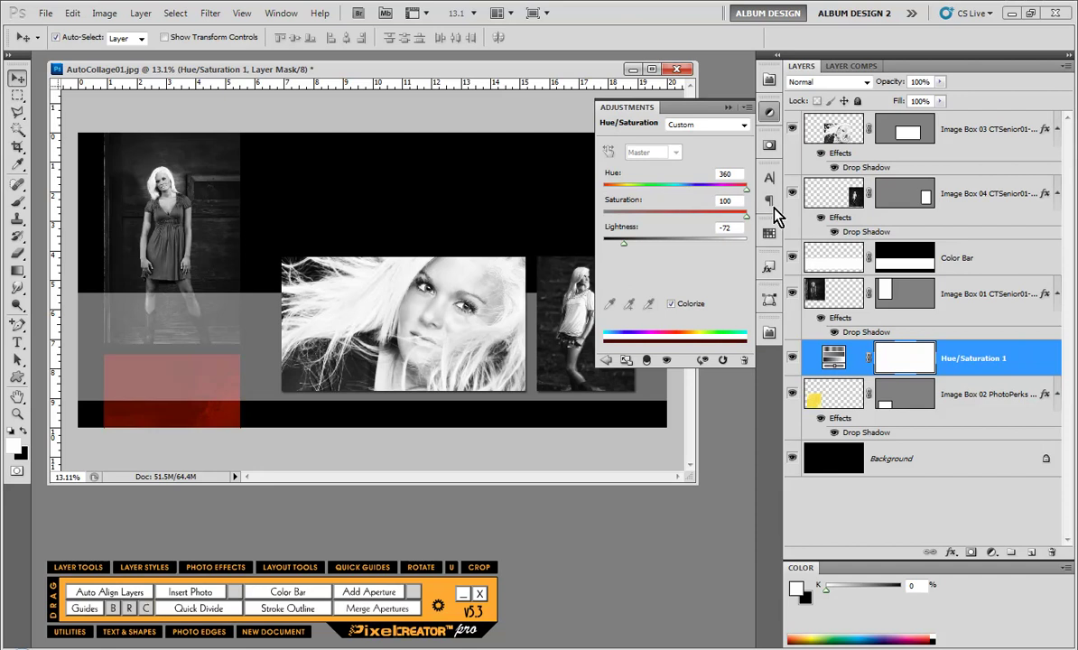
left_click(712, 493)
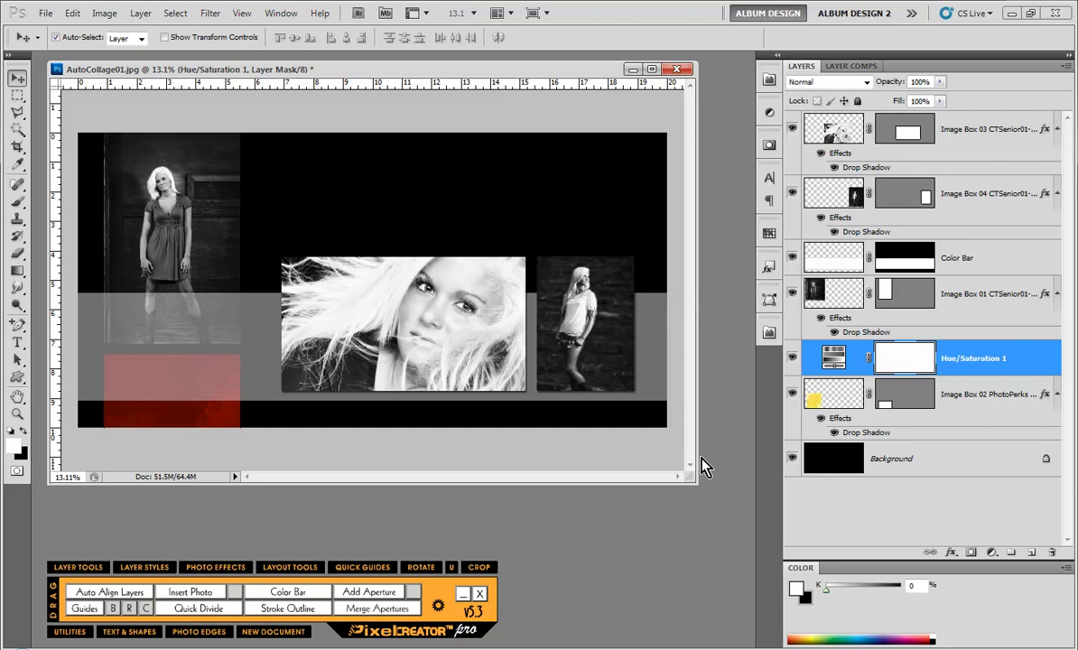
Move the Image Box 03 and Image Box 04 photos up together by about 0.6 in
left_click(486, 321)
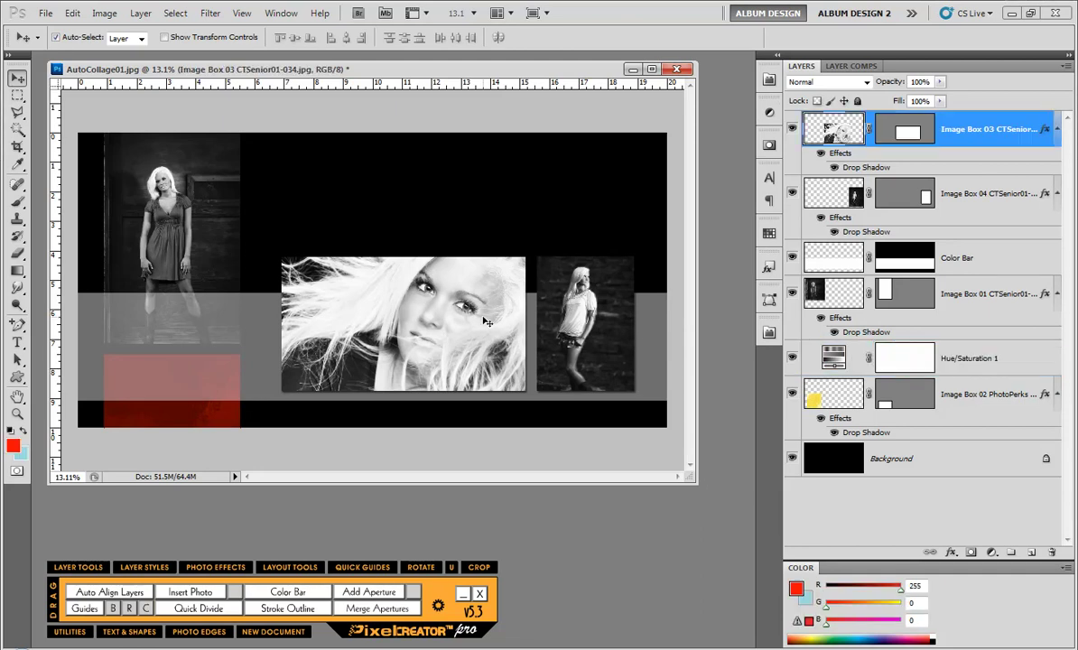
left_click(587, 307, "shift")
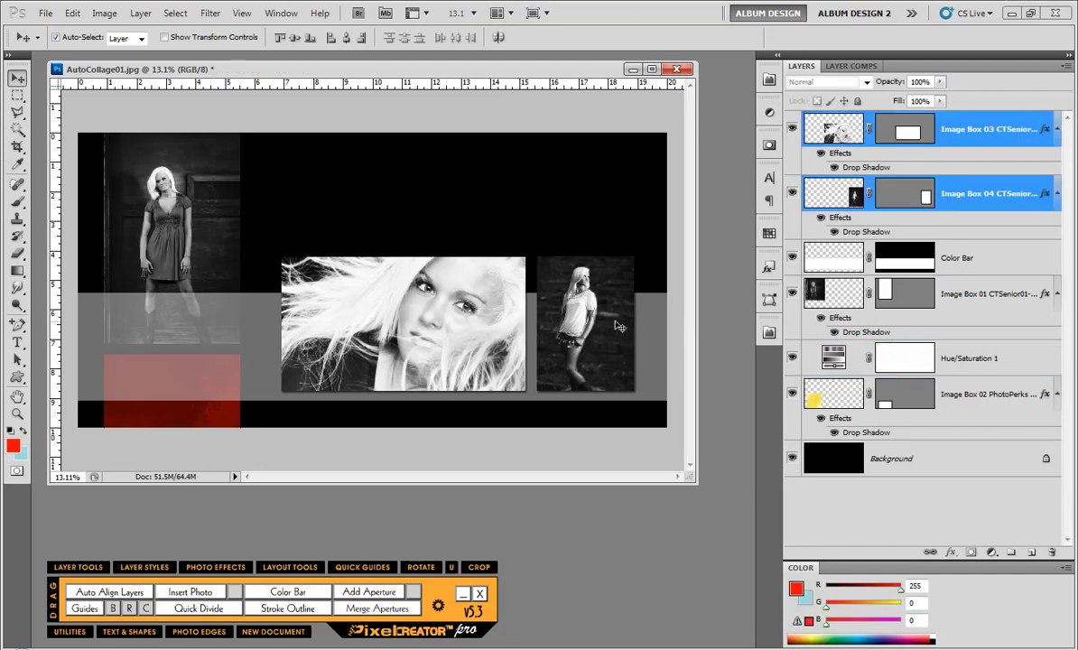
left_click_drag(569, 323, 569, 305)
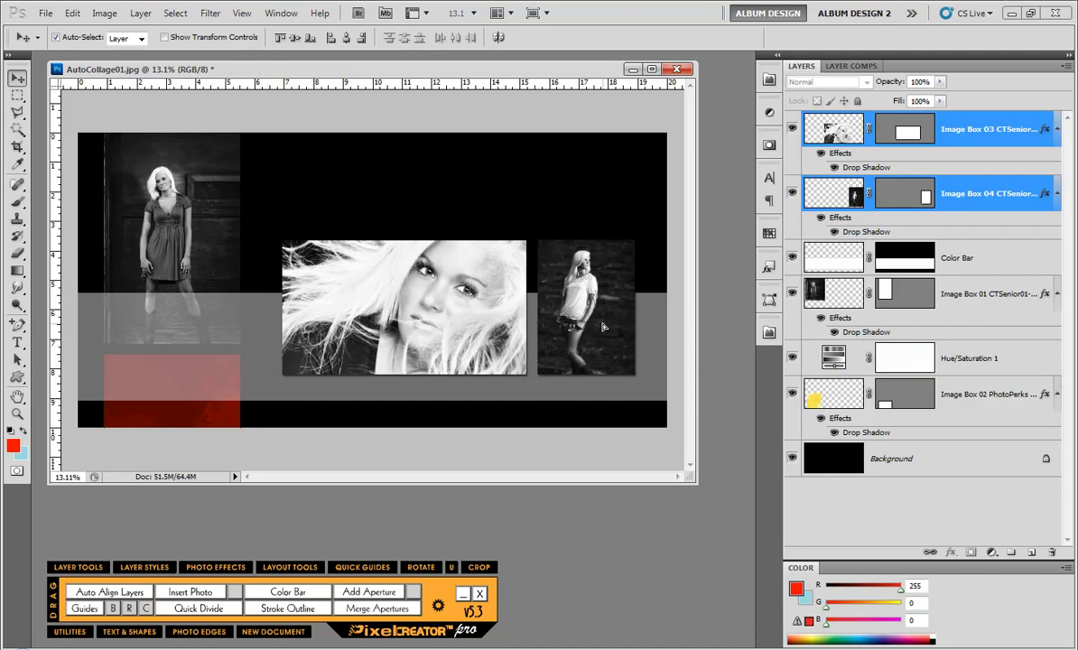
left_click(555, 459)
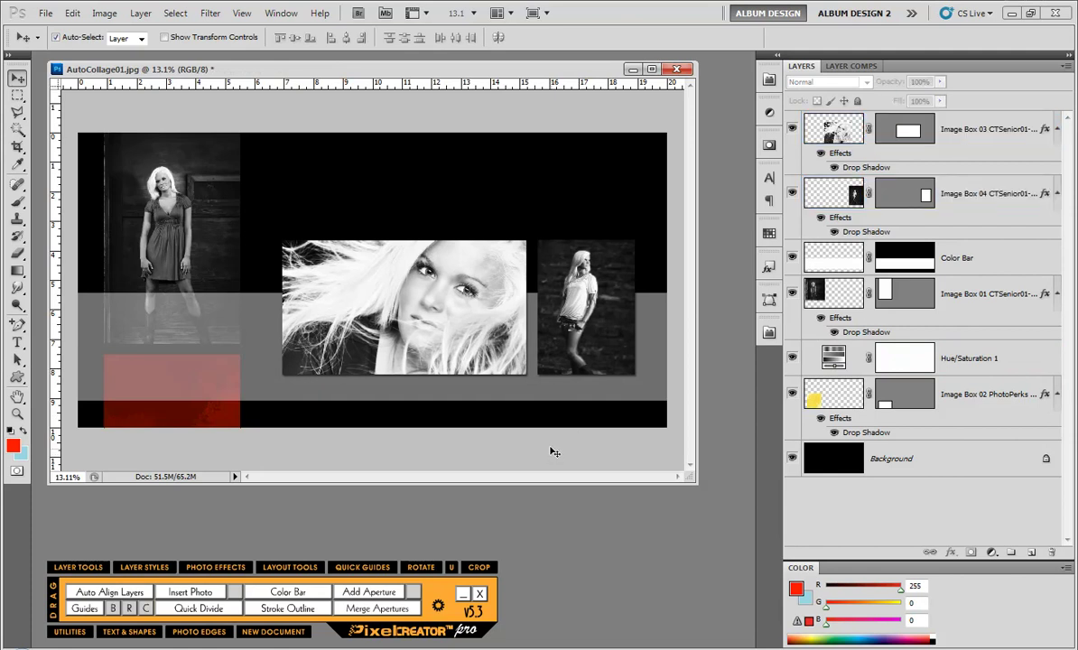
Add a red Color Bar behind Image Box 03 and Image Box 04 with a 0.375 in offset and Bottom layer position
left_click(512, 335)
left_click(584, 332, "shift")
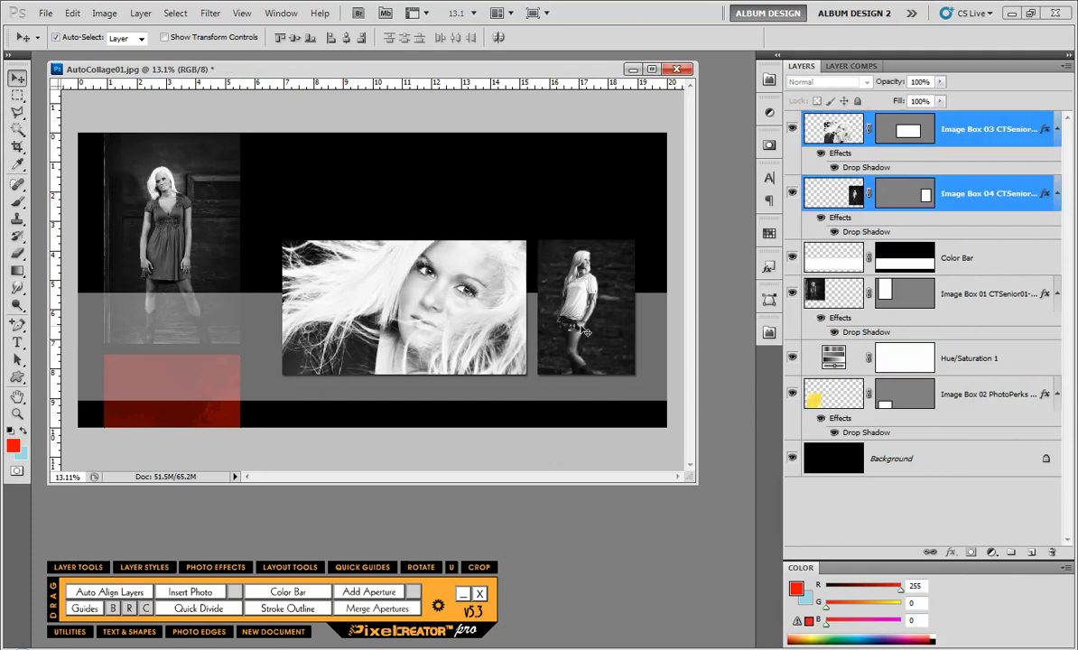
left_click(289, 591)
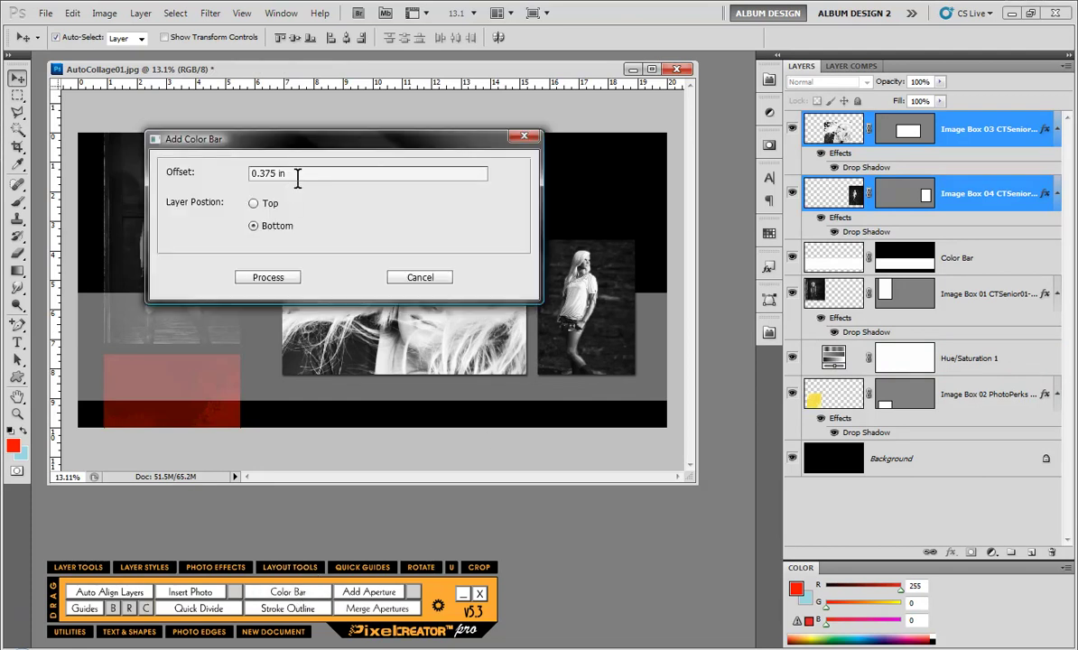
left_click(275, 278)
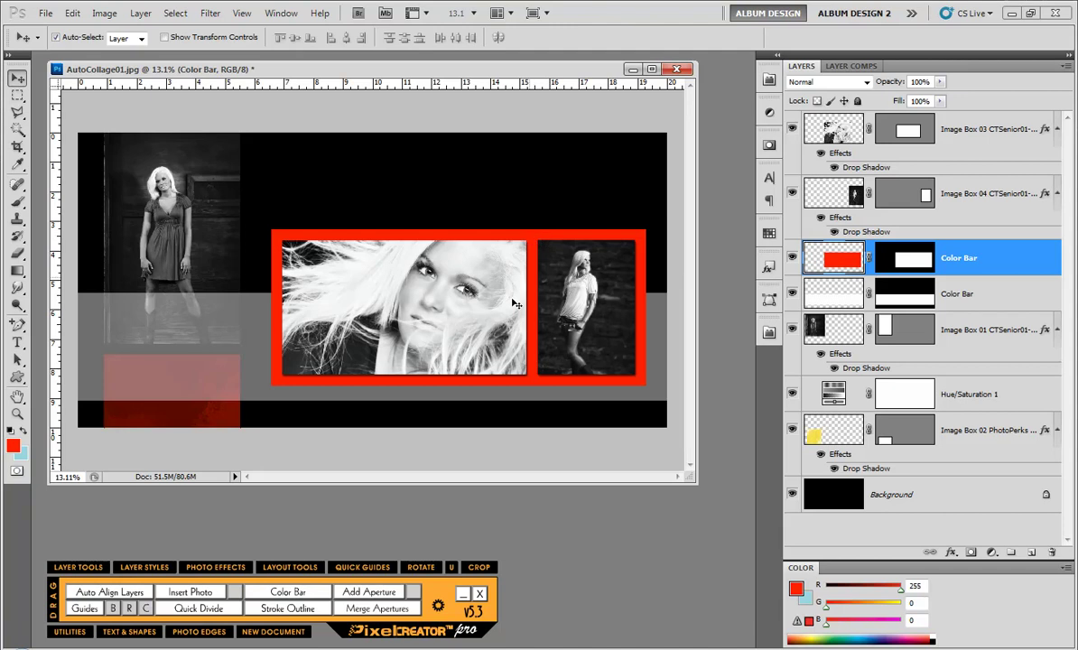
Fill the red color bar with PhotoPerks PBT - 015.jpg and clip a copy of the Hue/Saturation 1 adjustment to it
left_click(205, 594)
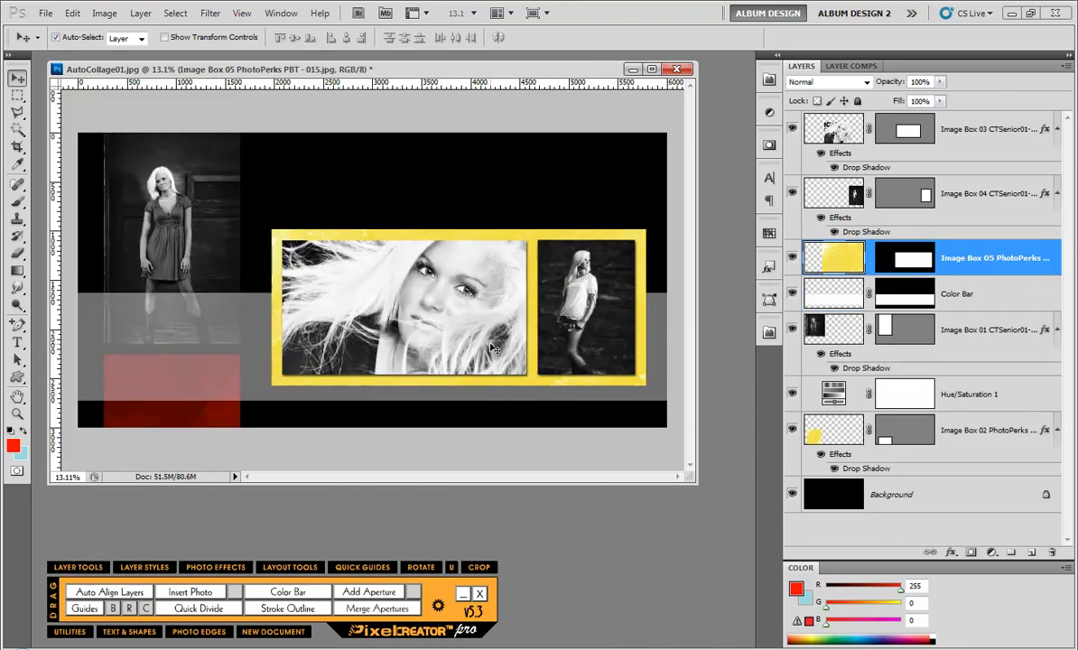
key("Return")
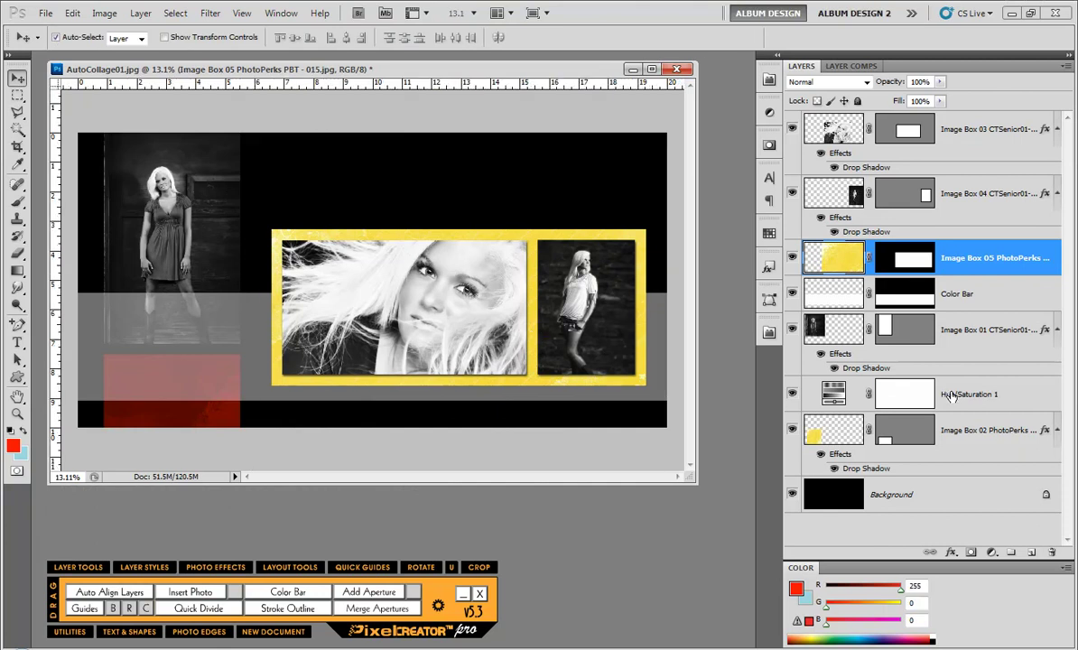
left_click_drag(950, 395, 951, 237)
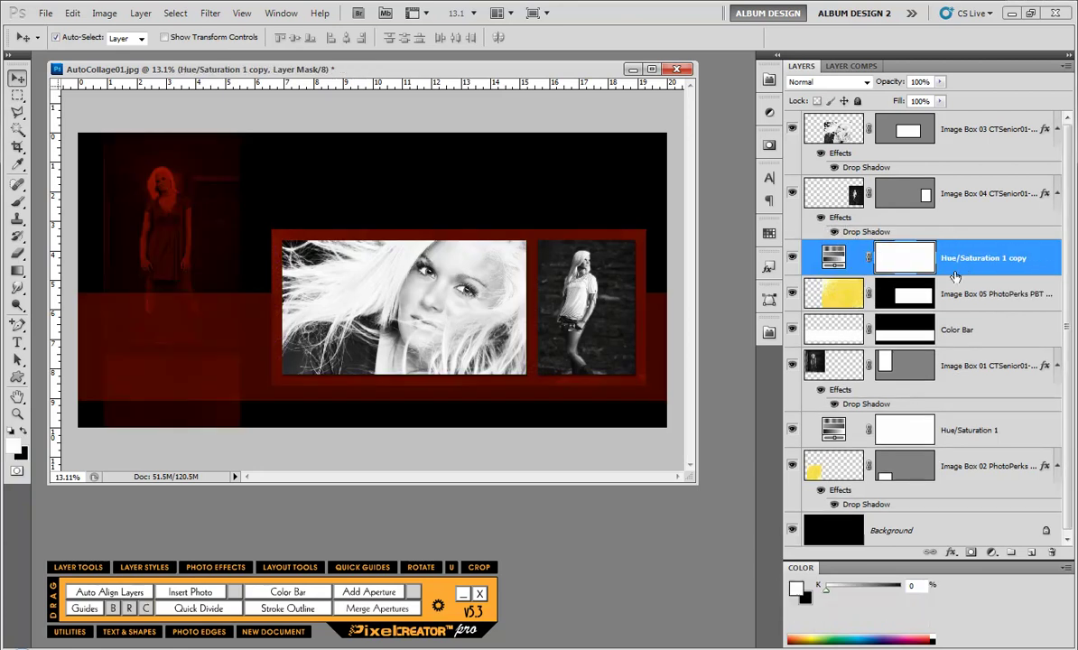
left_click(962, 277, "alt")
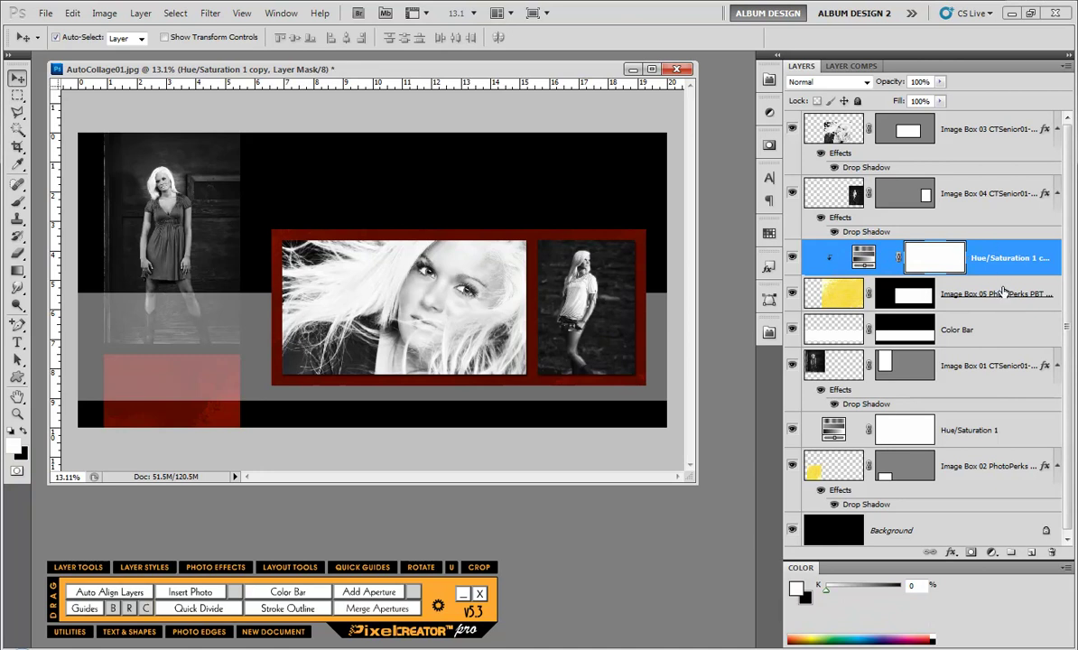
Add a white Stroke to the Image Box 05 frame layer with Inside position and a size of 8 px
left_click(838, 297)
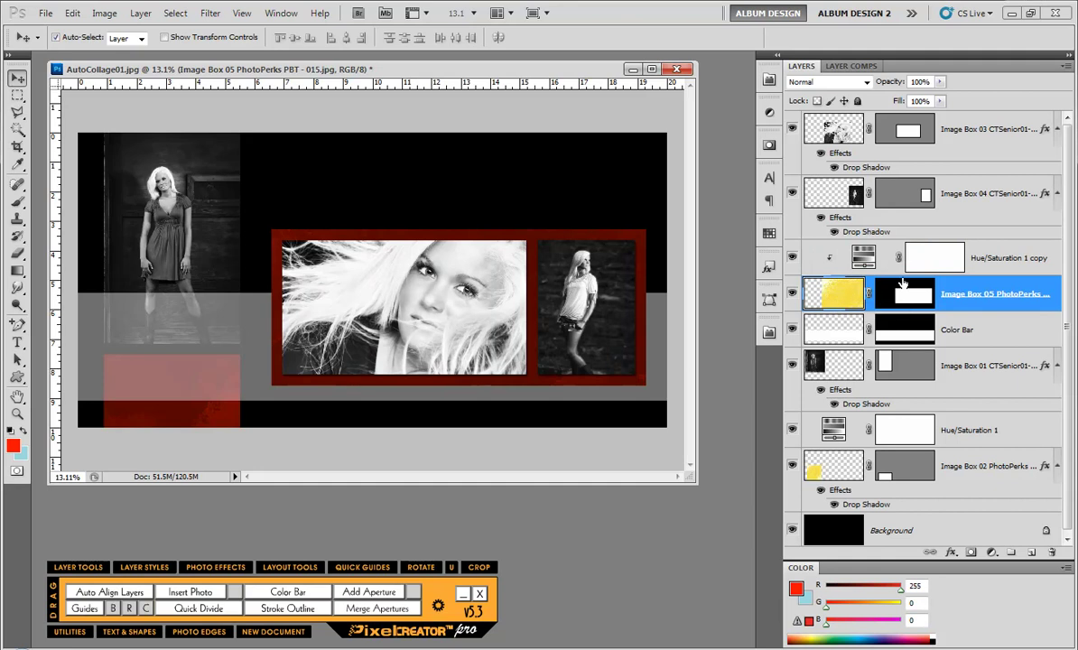
left_click(952, 554)
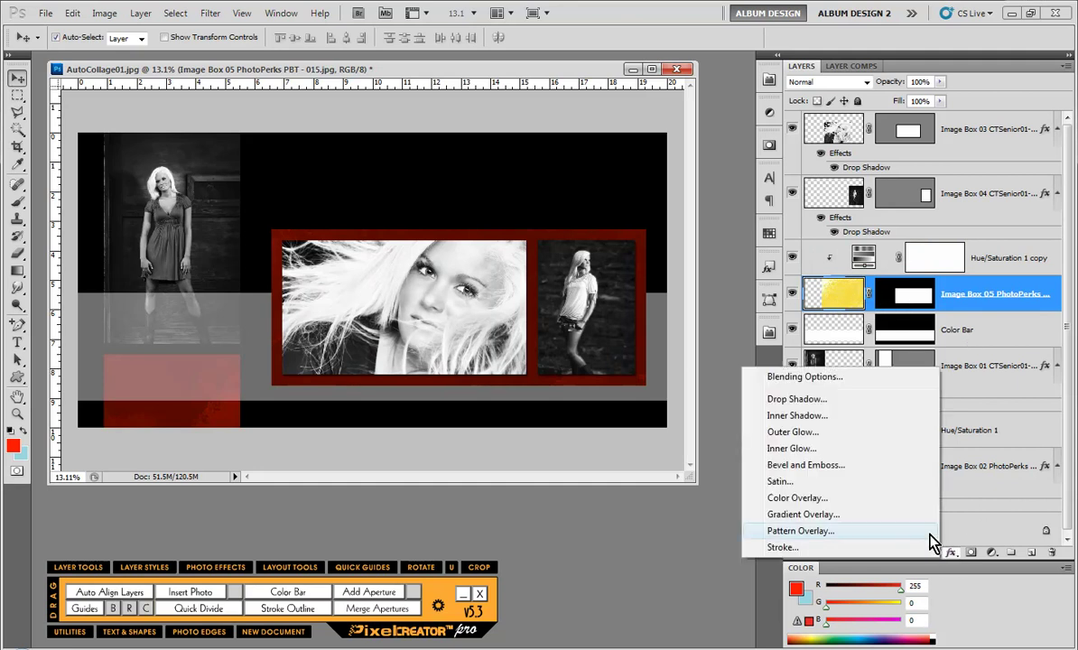
left_click(806, 512)
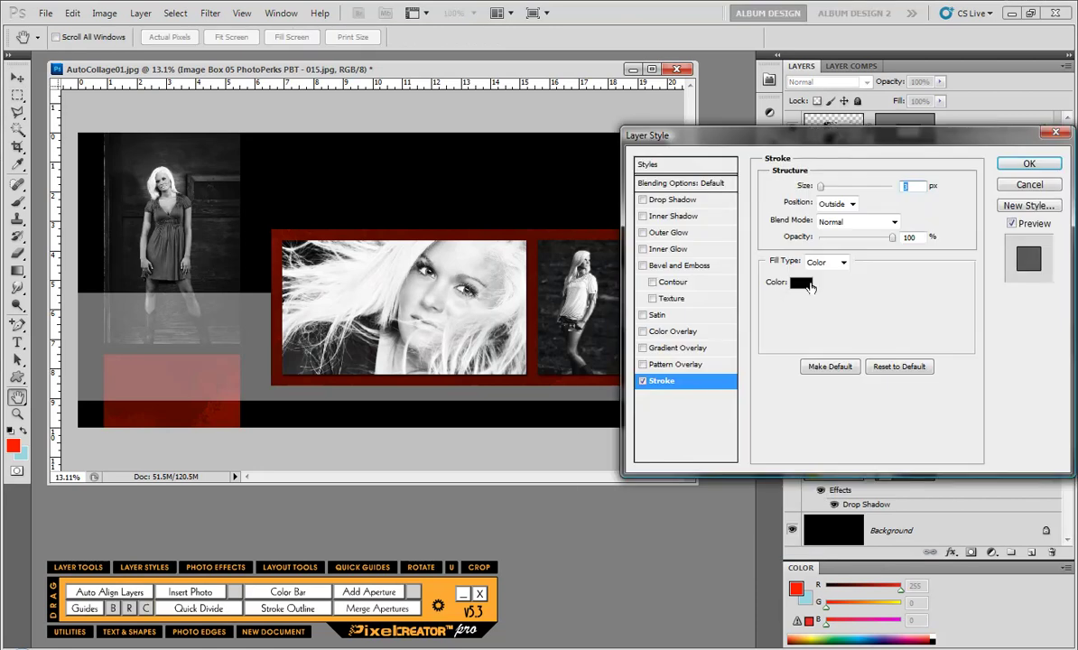
left_click(801, 282)
left_click(611, 289)
left_click(585, 275)
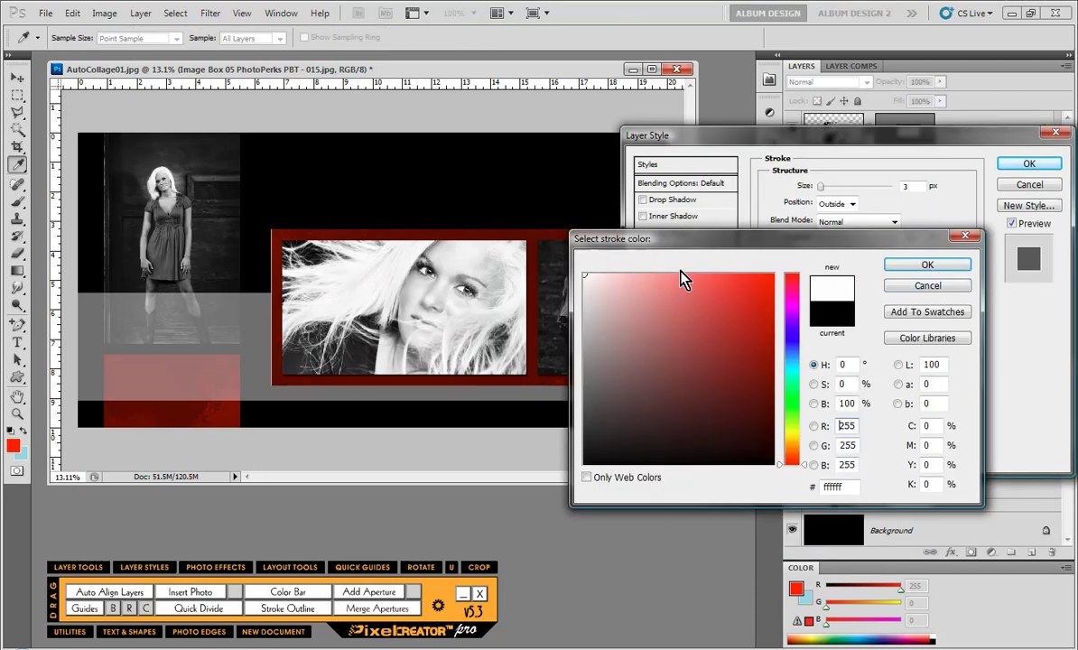
left_click(931, 267)
left_click(850, 205)
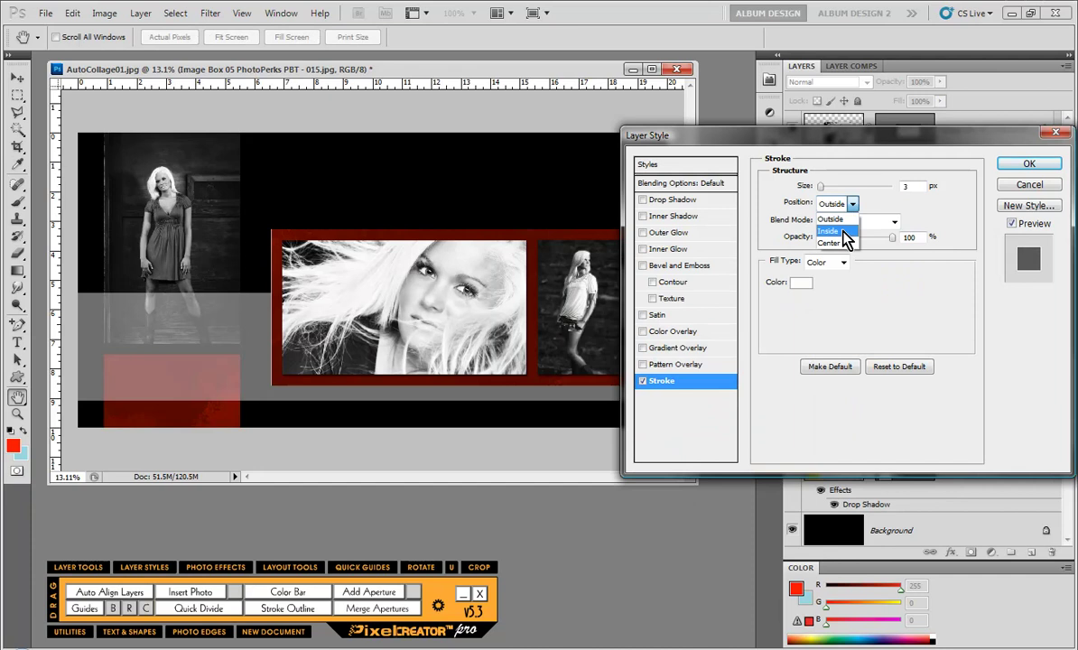
left_click(835, 231)
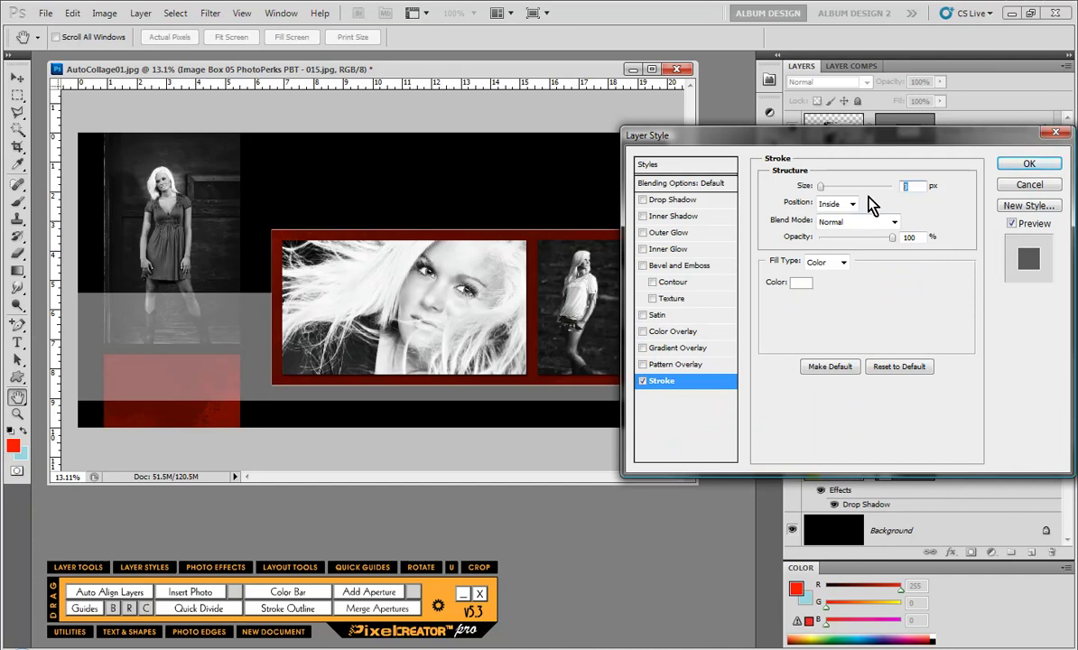
type("8")
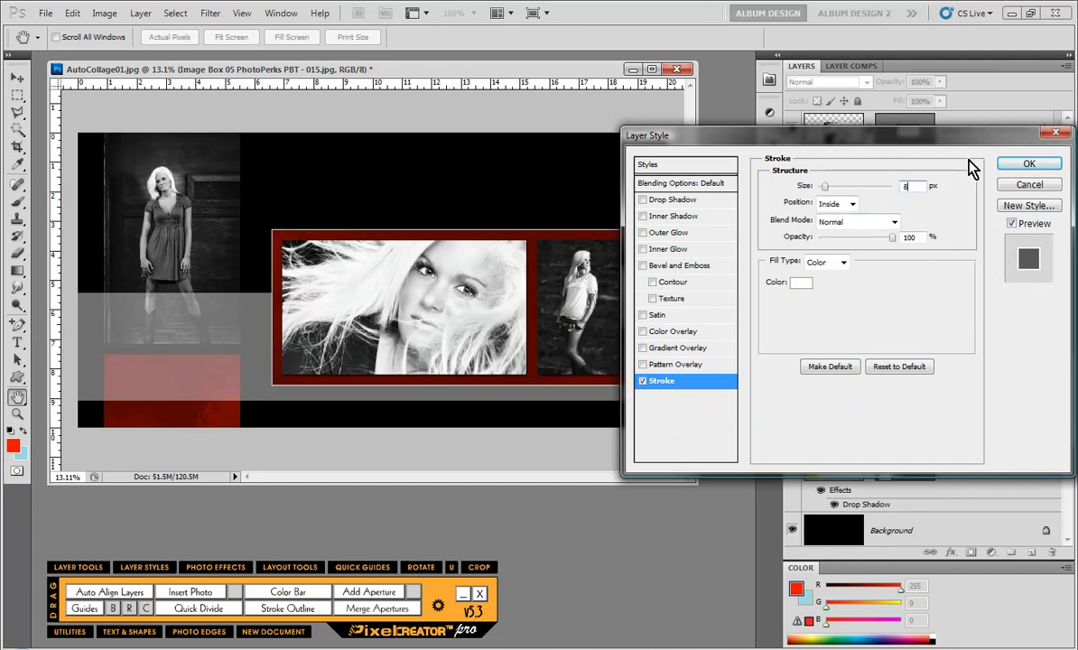
left_click(1025, 165)
Add a white Stroke to the Image Box 03 photo with Inside position and a size of 5 px
left_click(442, 341)
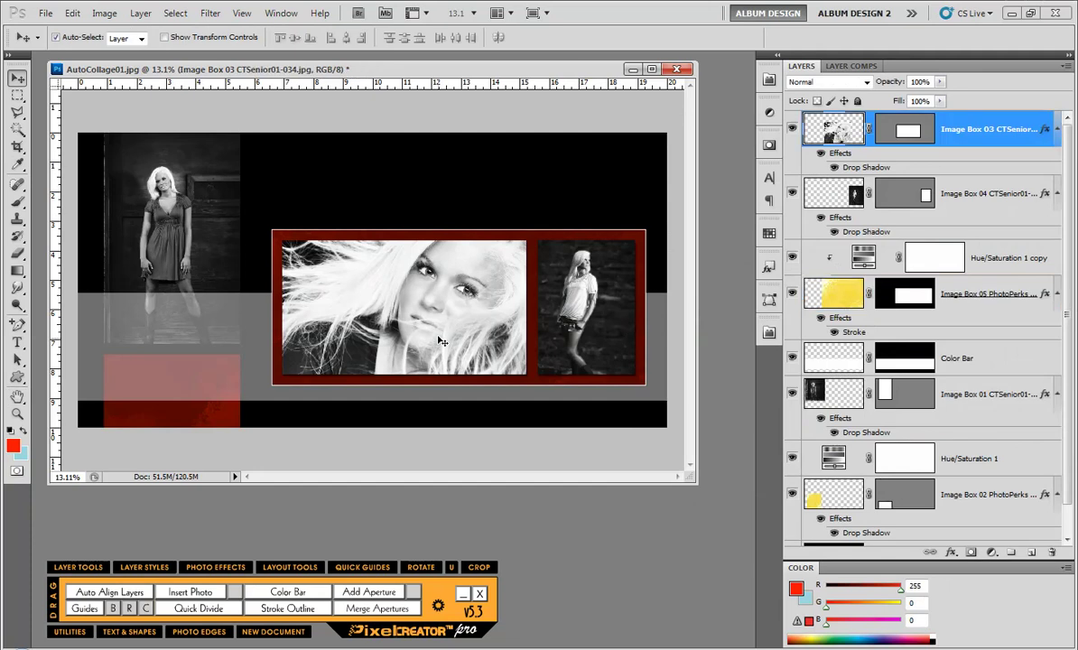
left_click(952, 554)
left_click(911, 549)
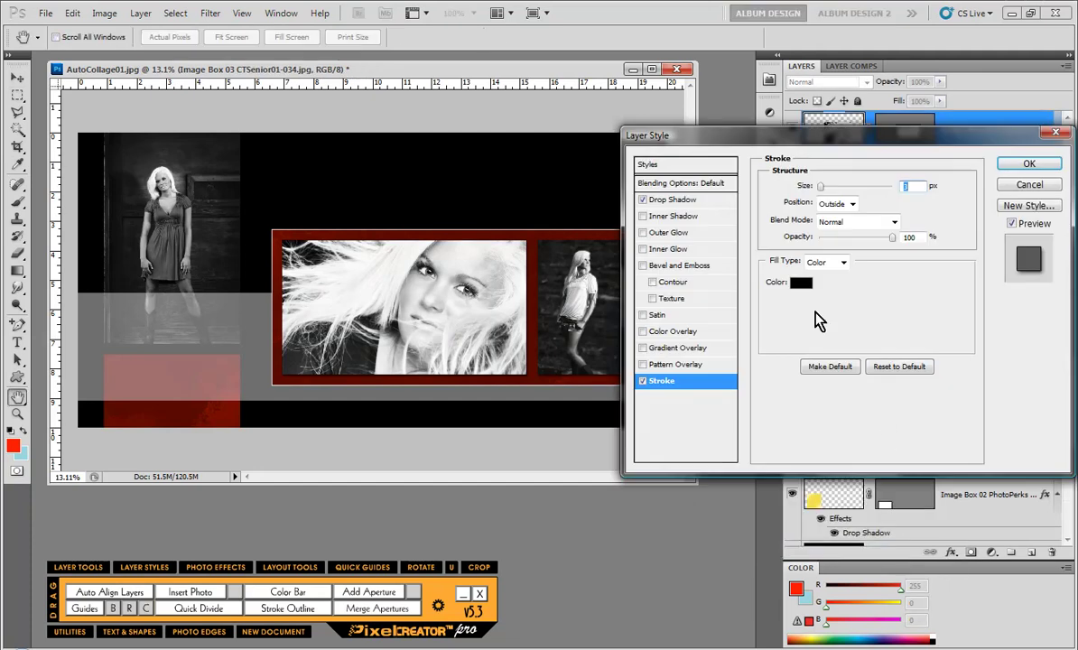
left_click(801, 282)
left_click(586, 275)
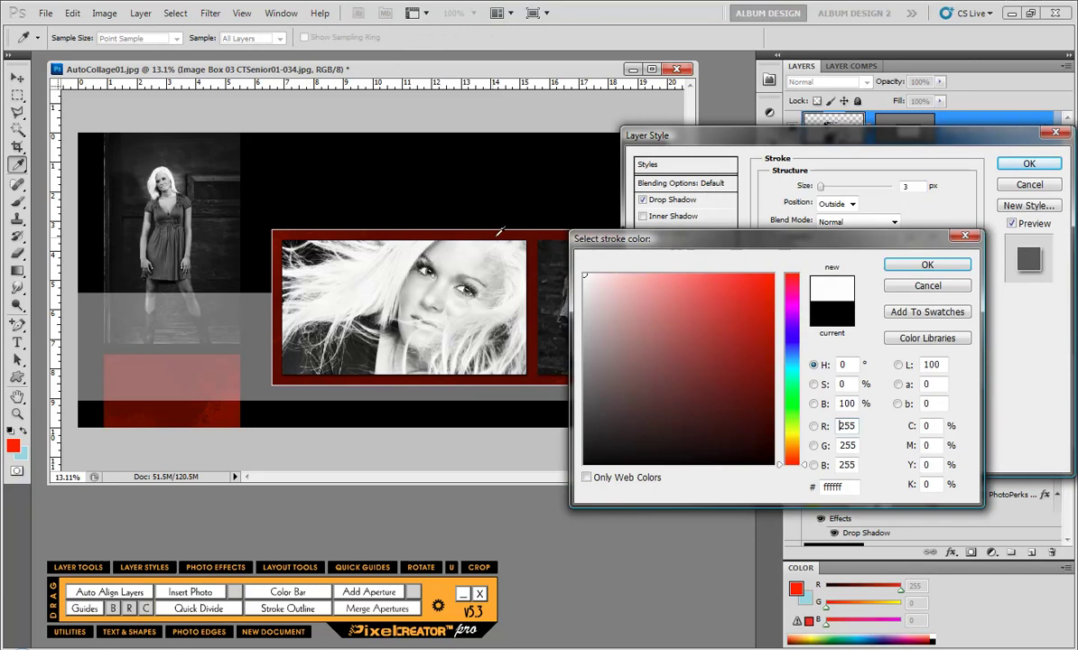
left_click(925, 268)
left_click(840, 204)
left_click(831, 224)
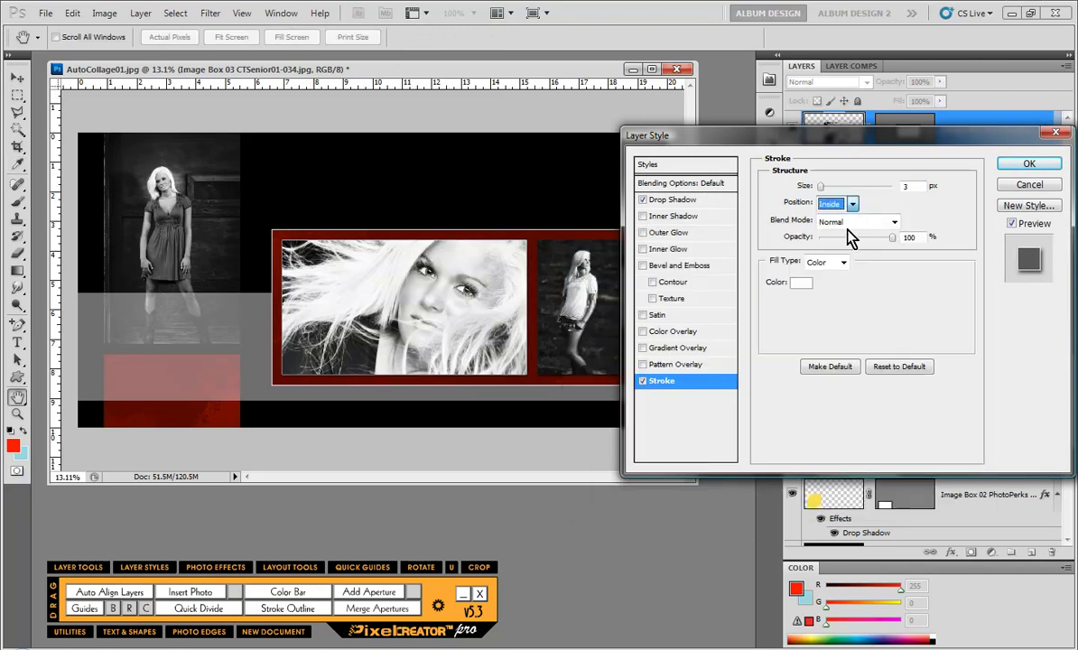
key("shift+Tab")
type("5")
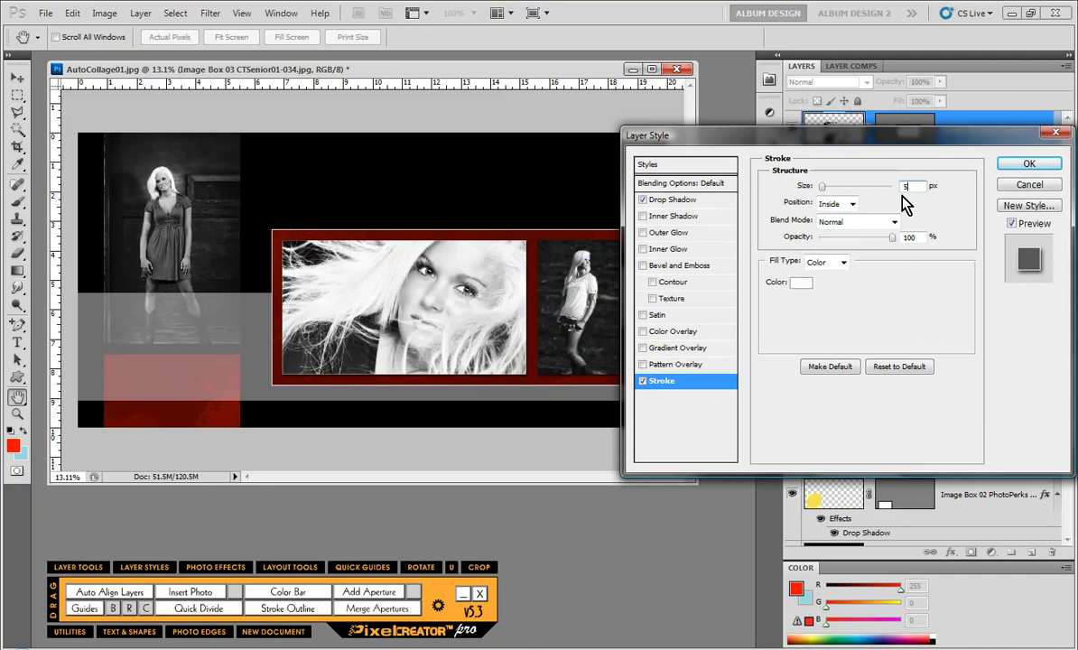
left_click(1030, 165)
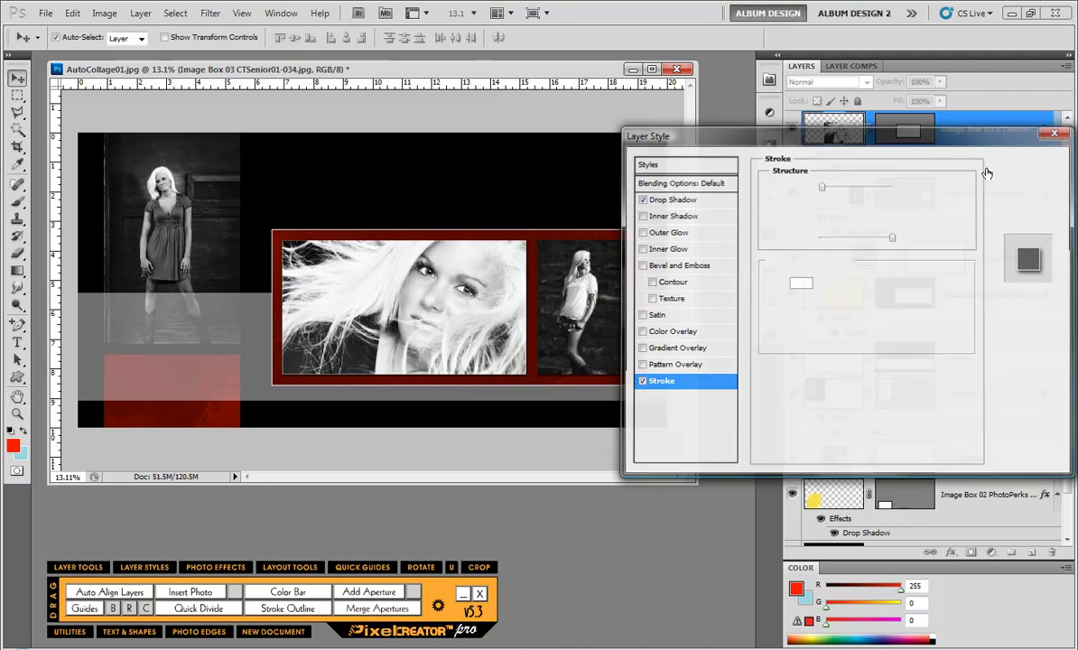
Copy the layer style of Image Box 03 and paste it onto Image Box 04 and Image Box 01
right_click(892, 124)
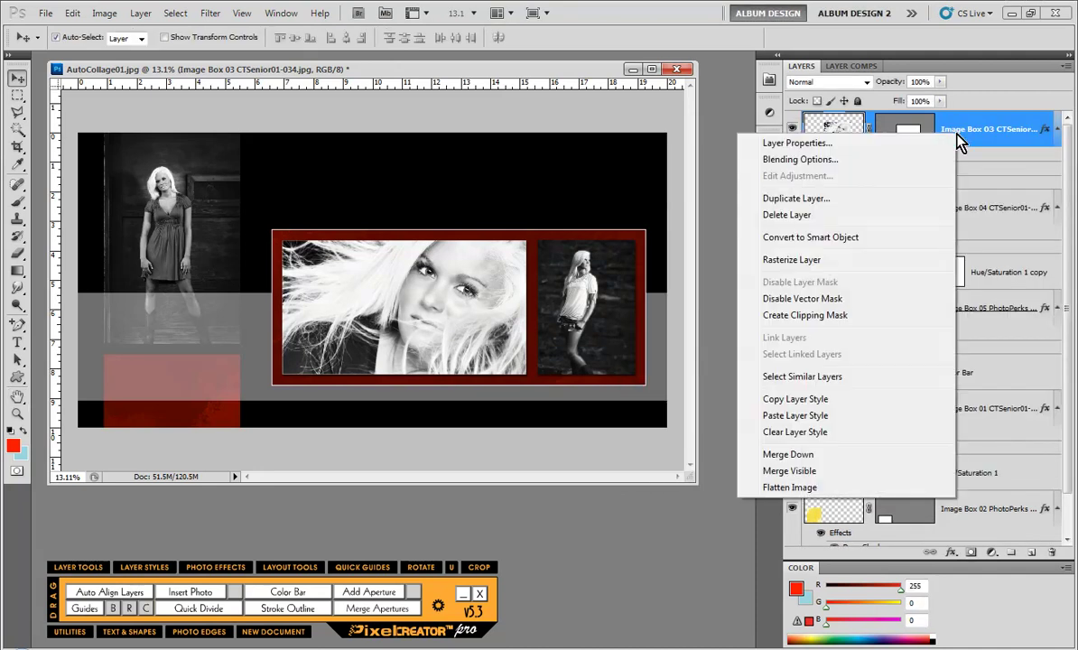
left_click(840, 401)
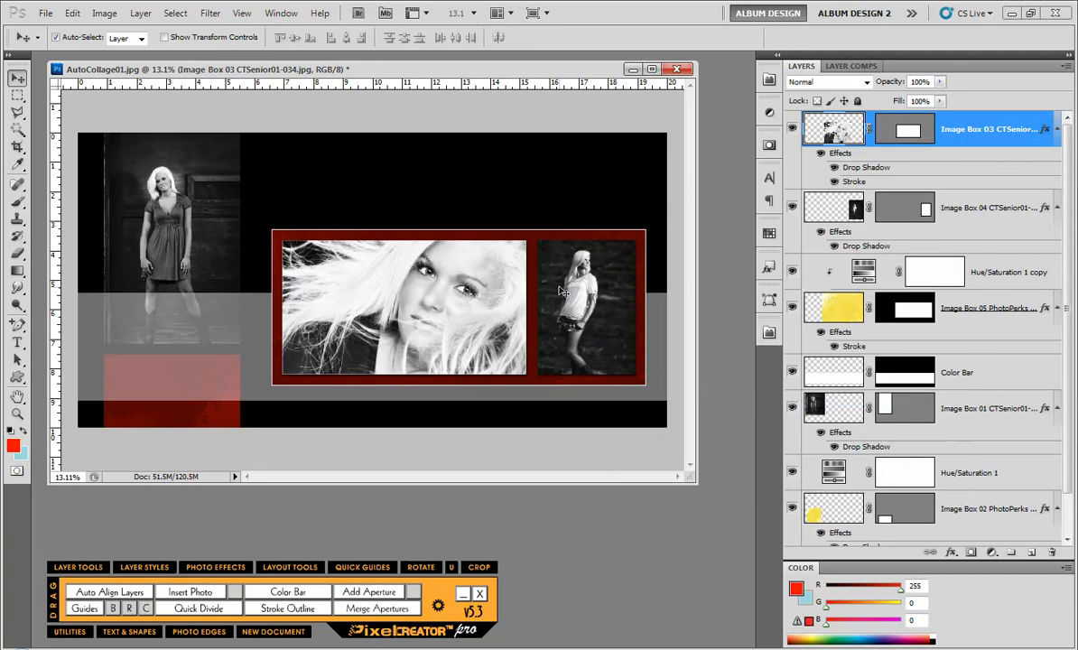
left_click(947, 202)
right_click(1009, 211)
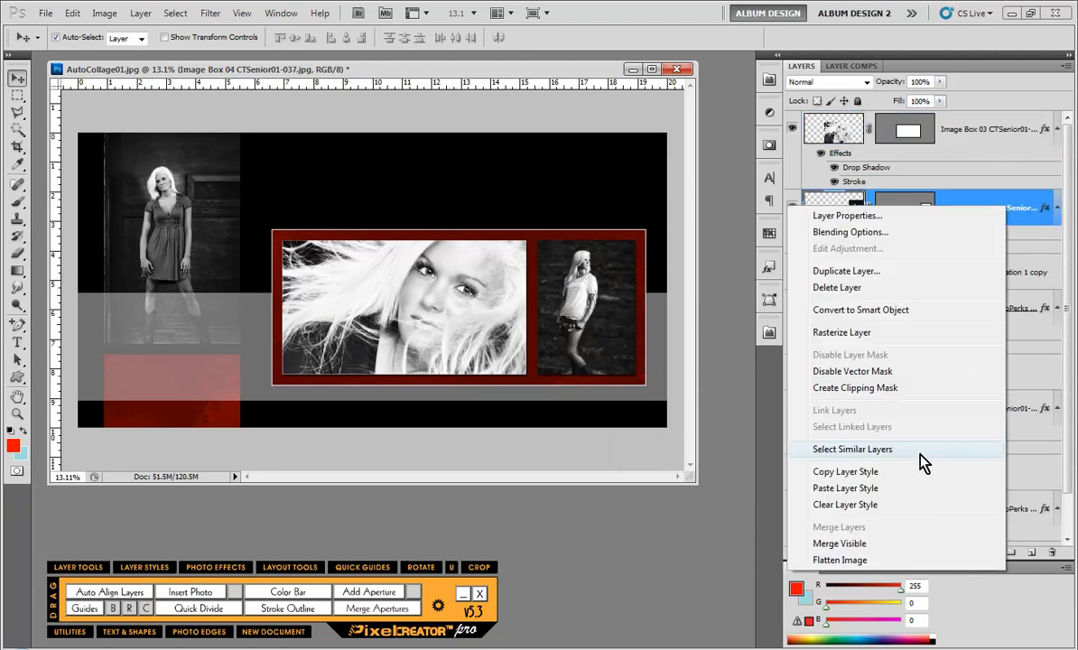
left_click(858, 487)
left_click(159, 231)
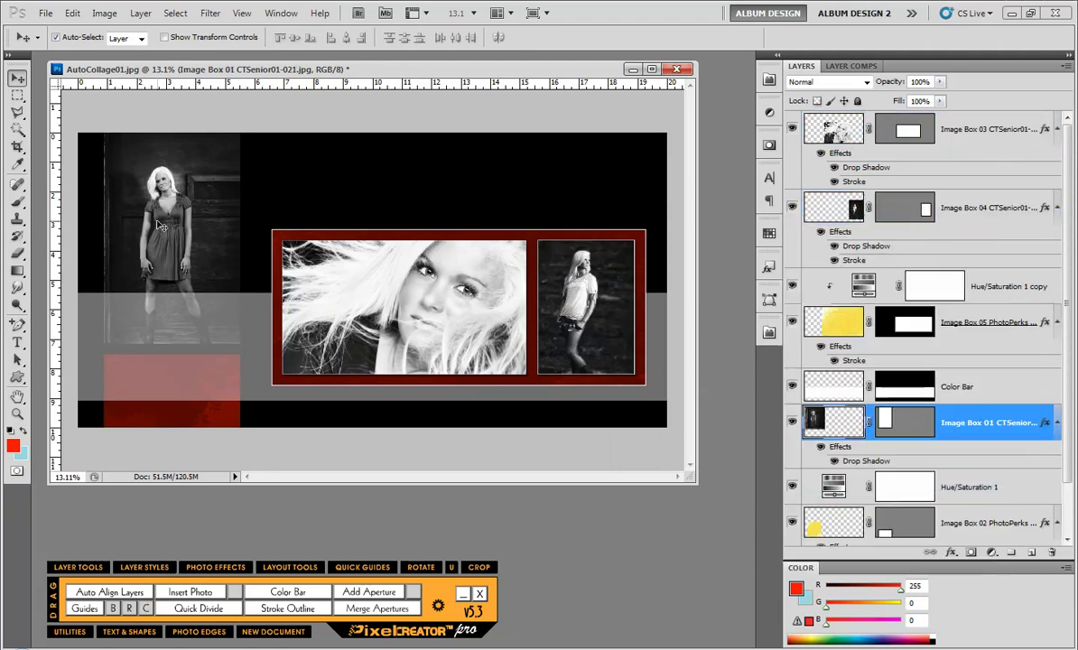
right_click(976, 440)
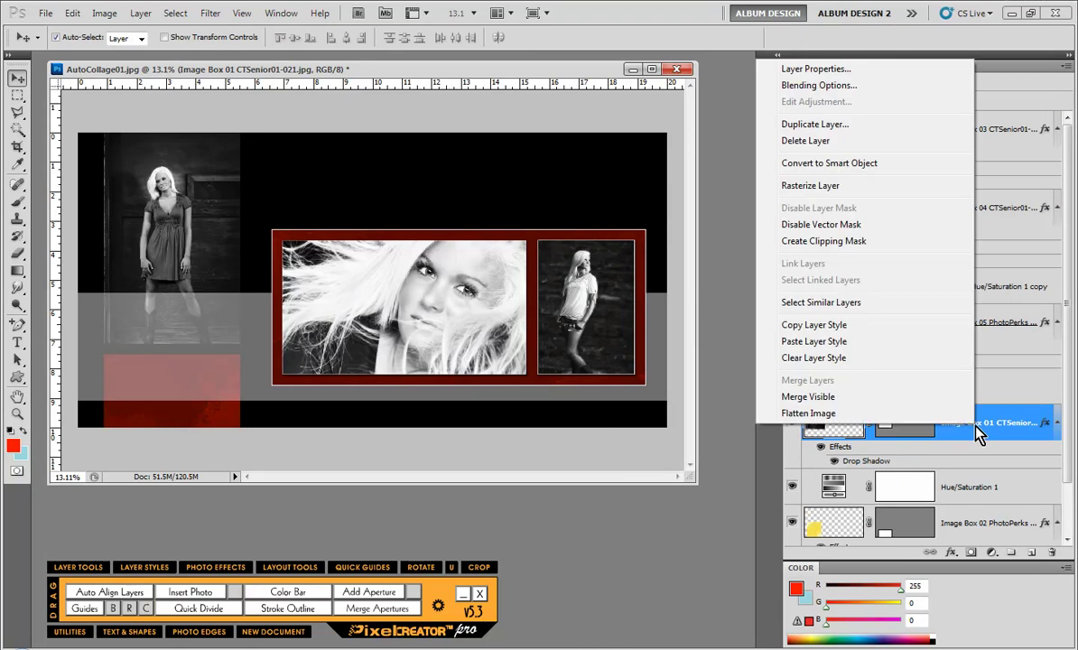
left_click(842, 343)
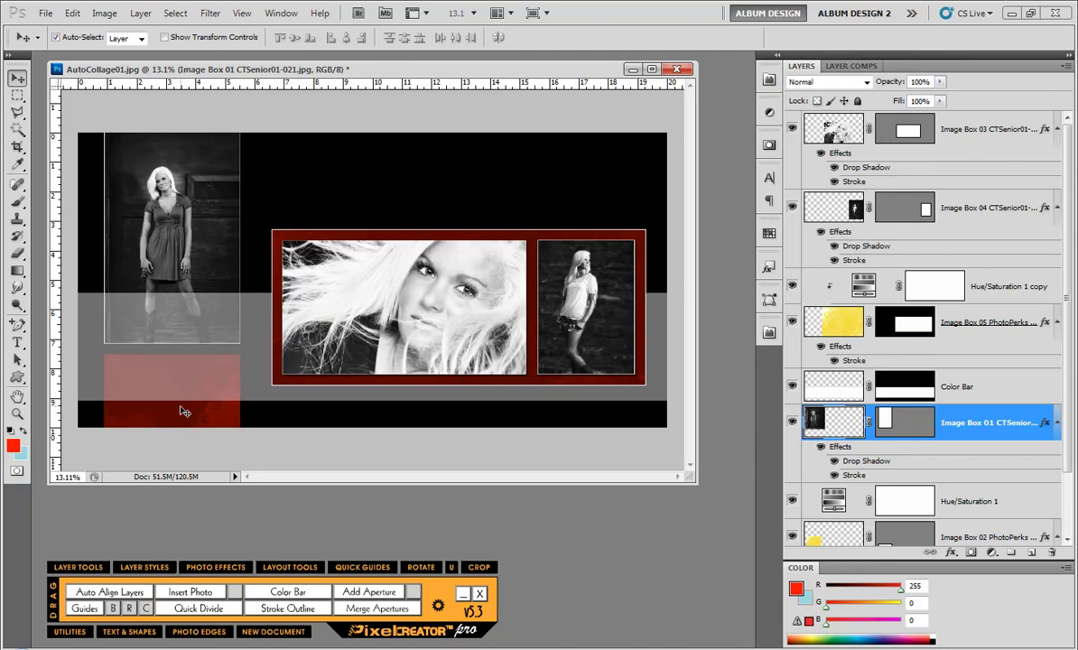
Paste the copied drop shadow and stroke style onto Image Box 02, the dark red box beneath Image Box 01
left_click(170, 383)
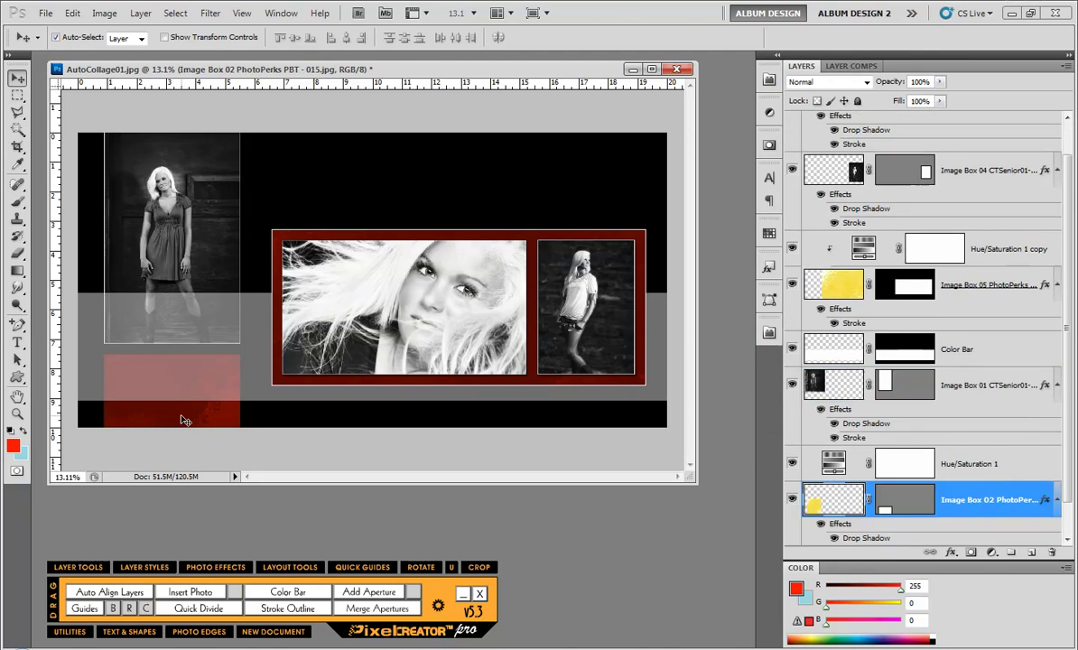
right_click(962, 506)
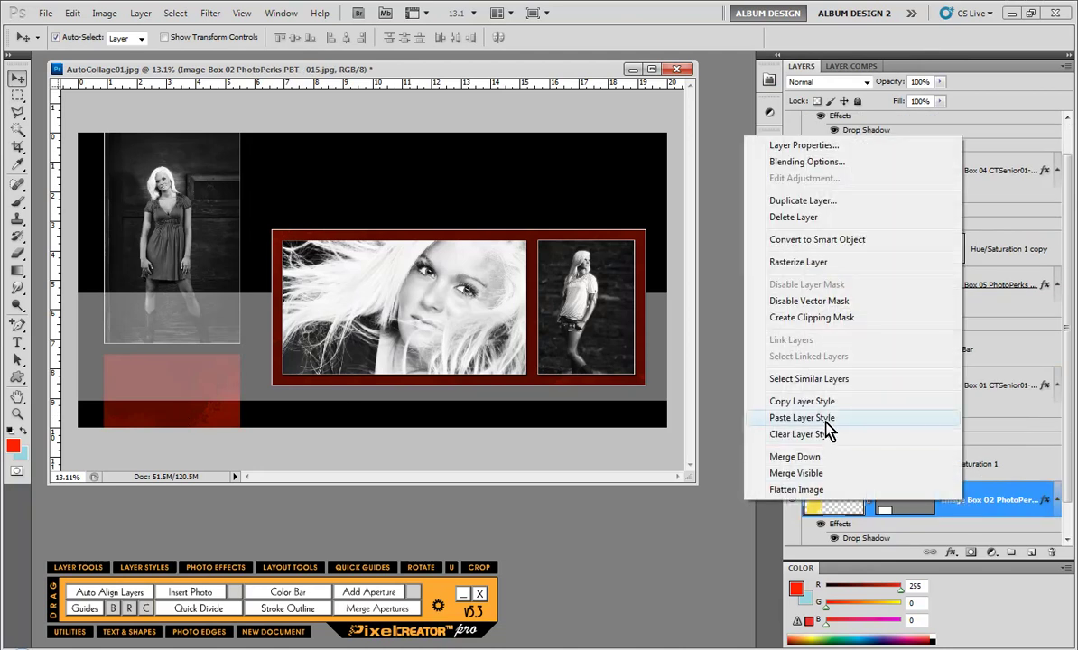
left_click(826, 420)
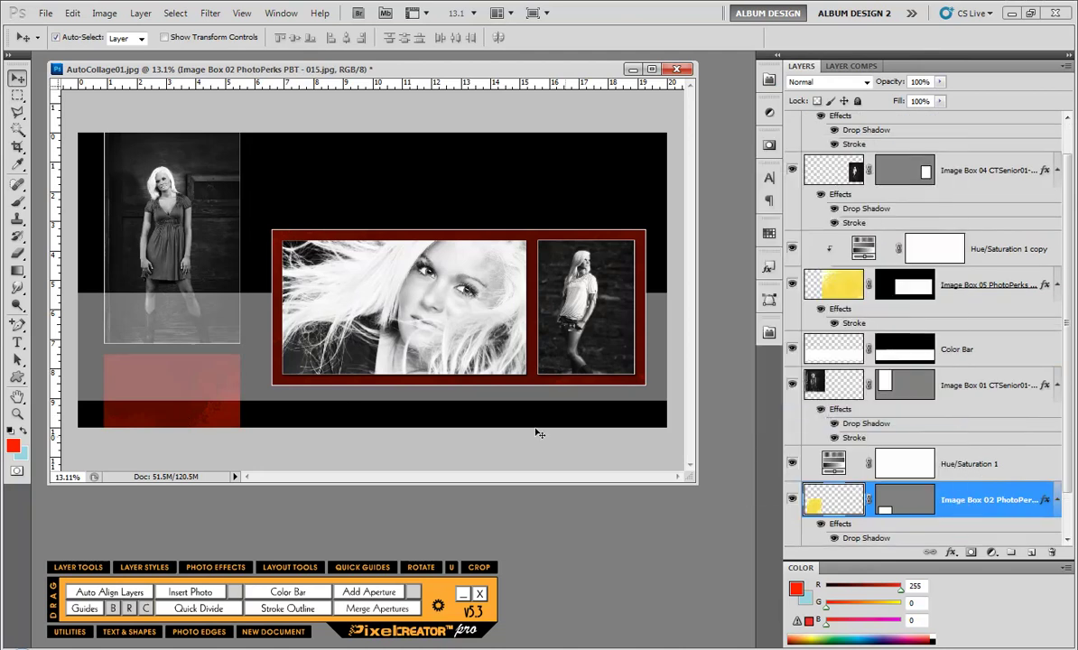
right_click(957, 509)
left_click(813, 420)
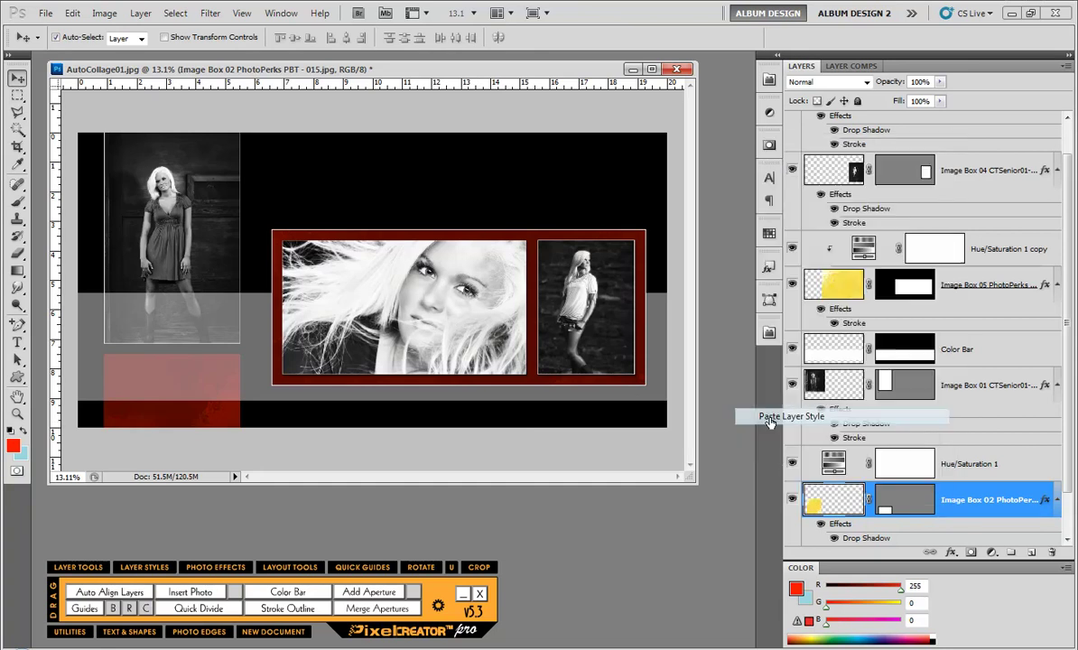
left_click(589, 459)
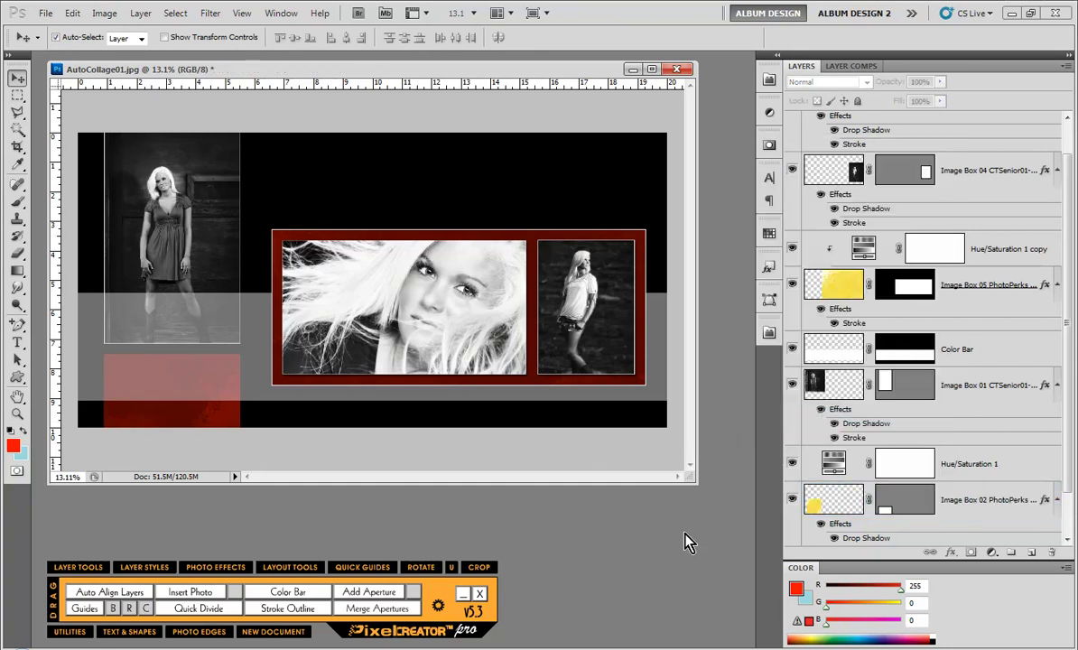
key("ctrl+minus")
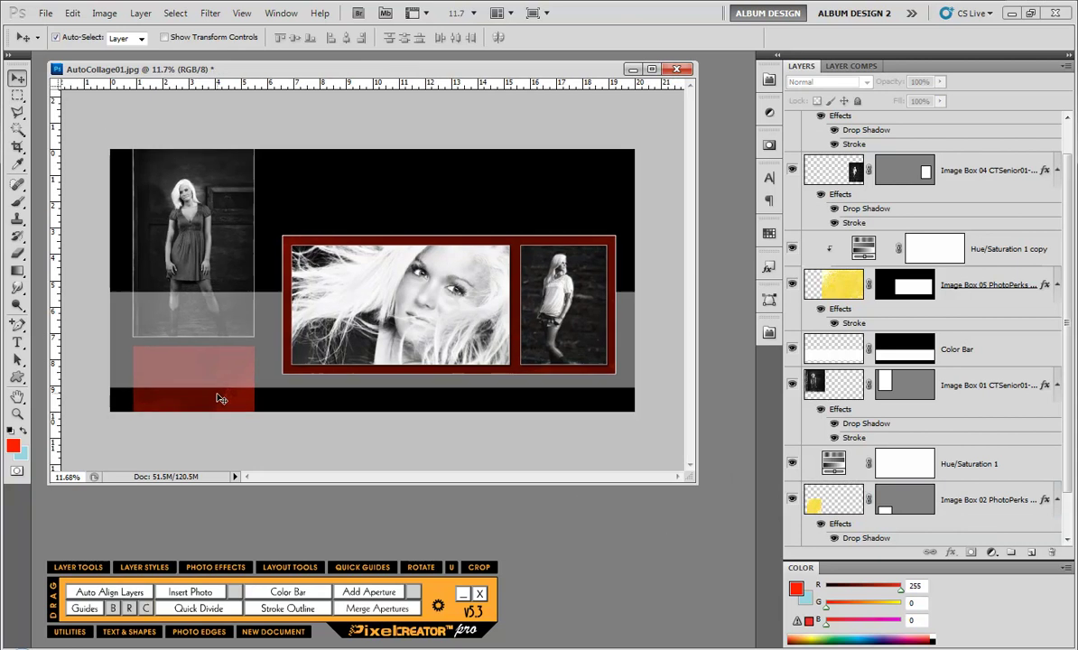
Reapply the layer style of Image Box 01 to Image Box 02 and deselect the layers
left_click(958, 493)
right_click(957, 485)
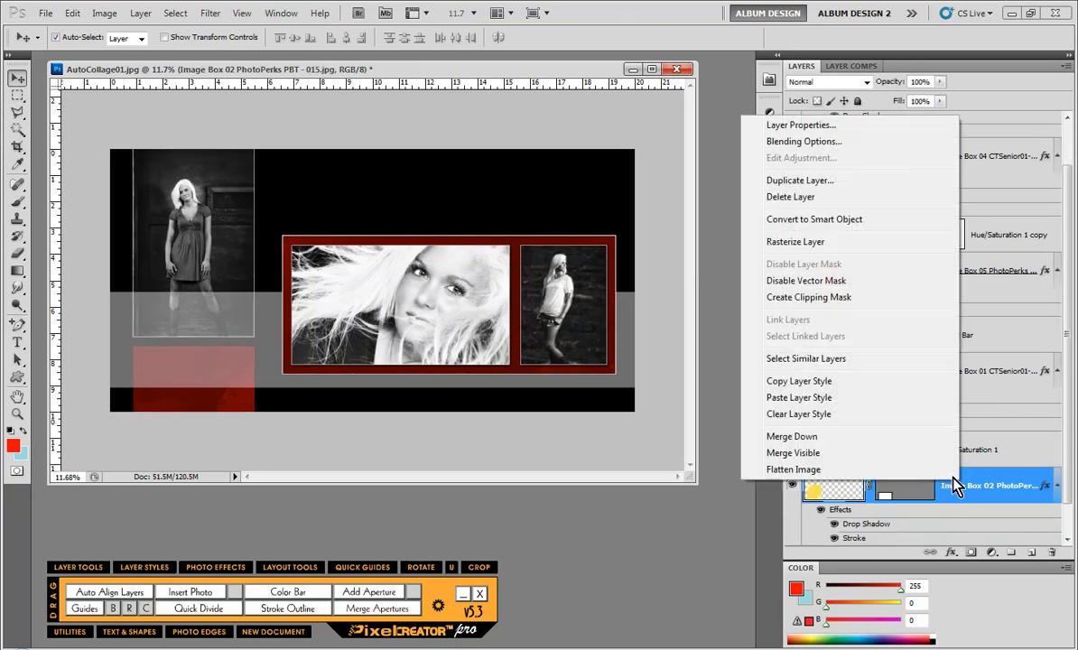
left_click(808, 375)
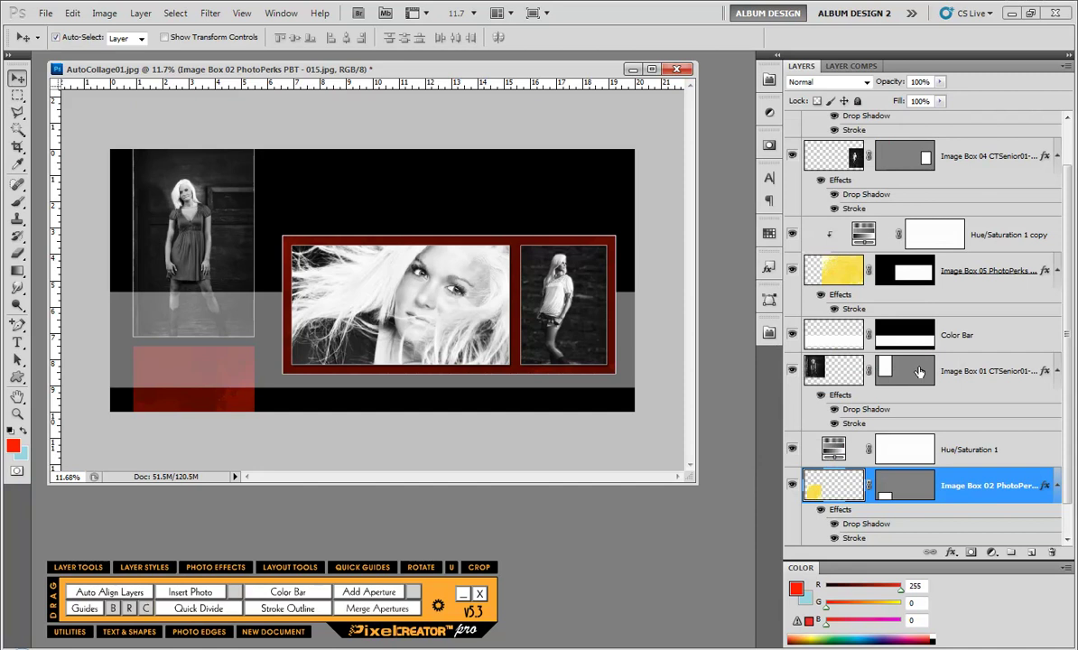
left_click(894, 366)
right_click(964, 372)
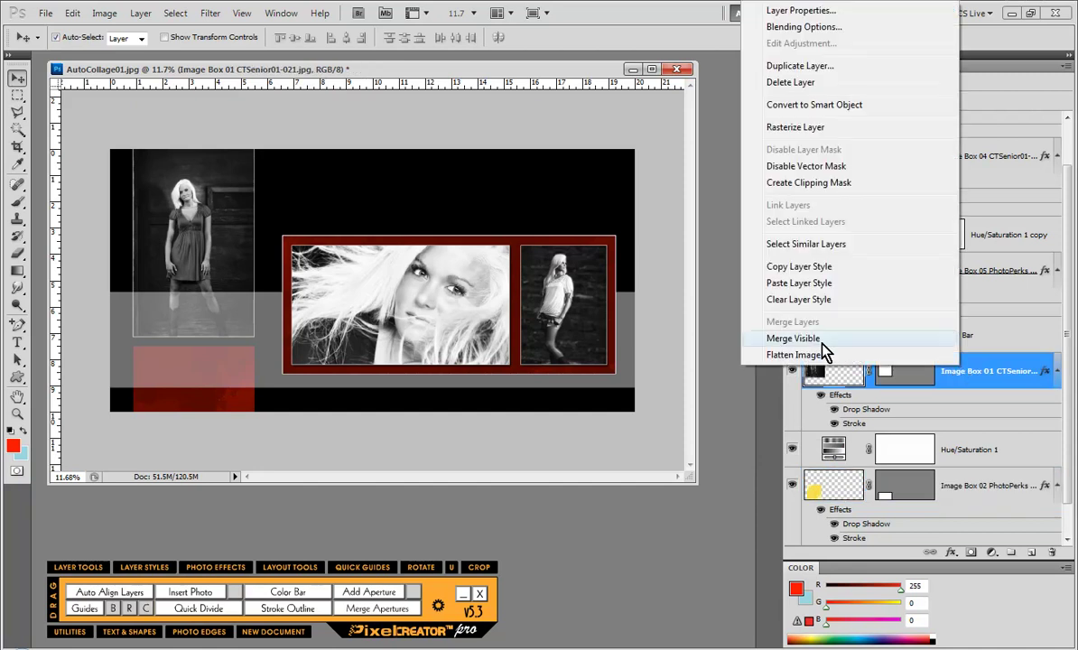
left_click(831, 282)
left_click(985, 485)
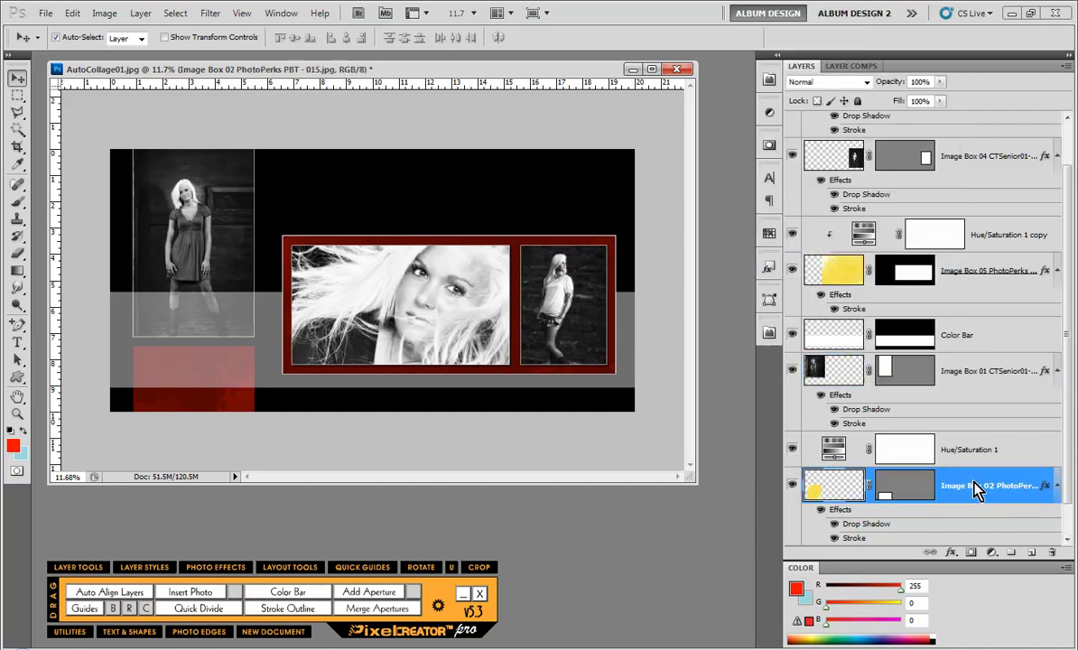
right_click(967, 479)
left_click(842, 385)
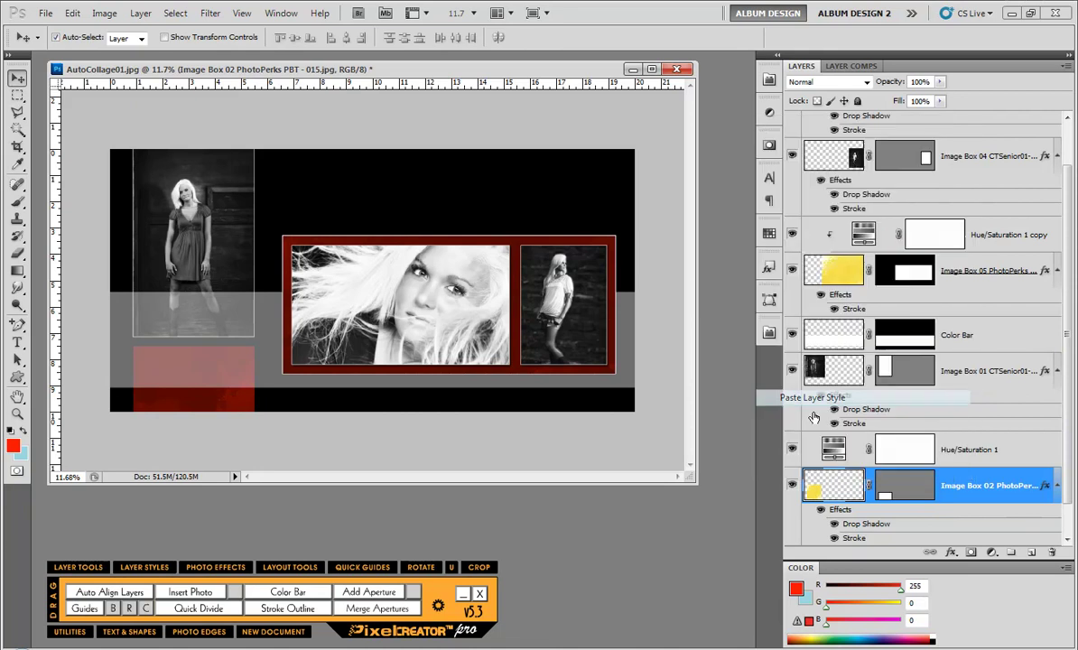
left_click(592, 428)
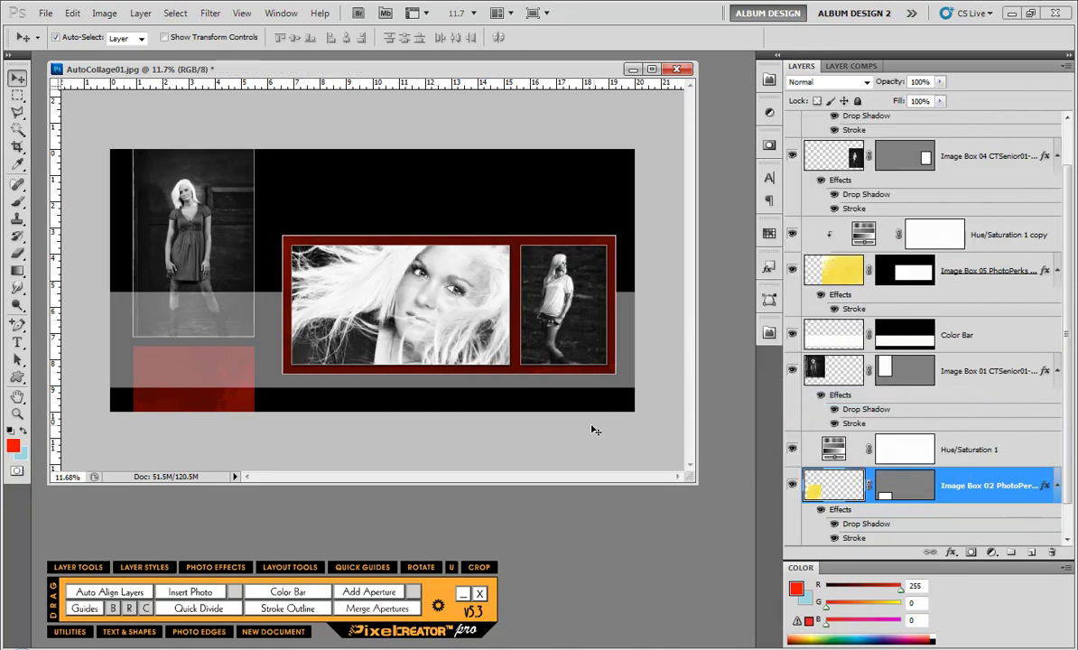
key("ctrl+plus")
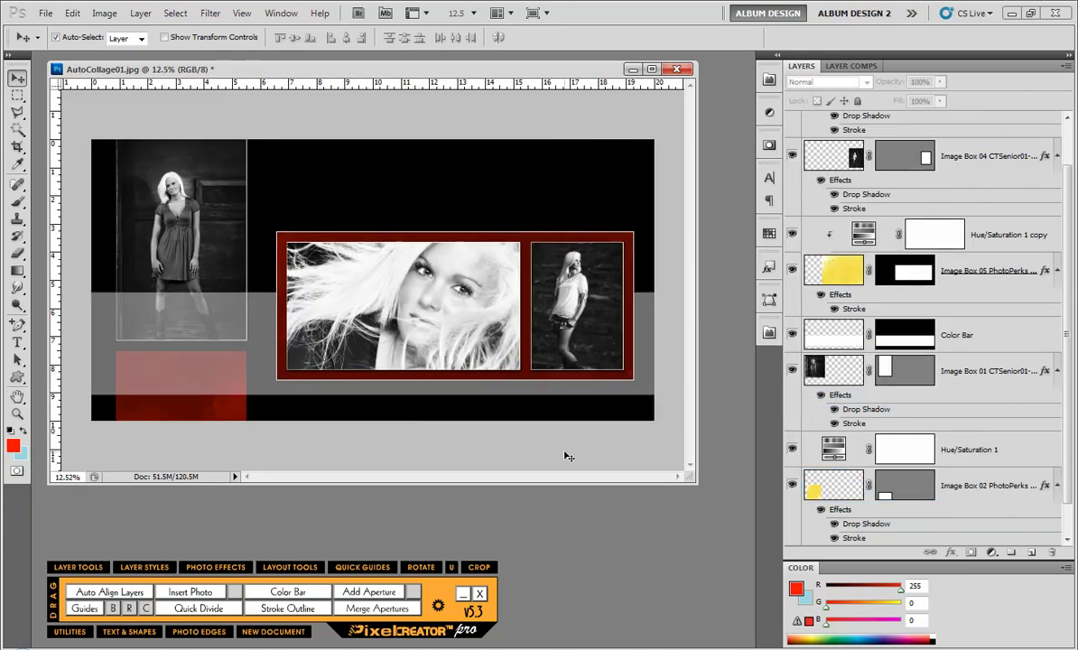